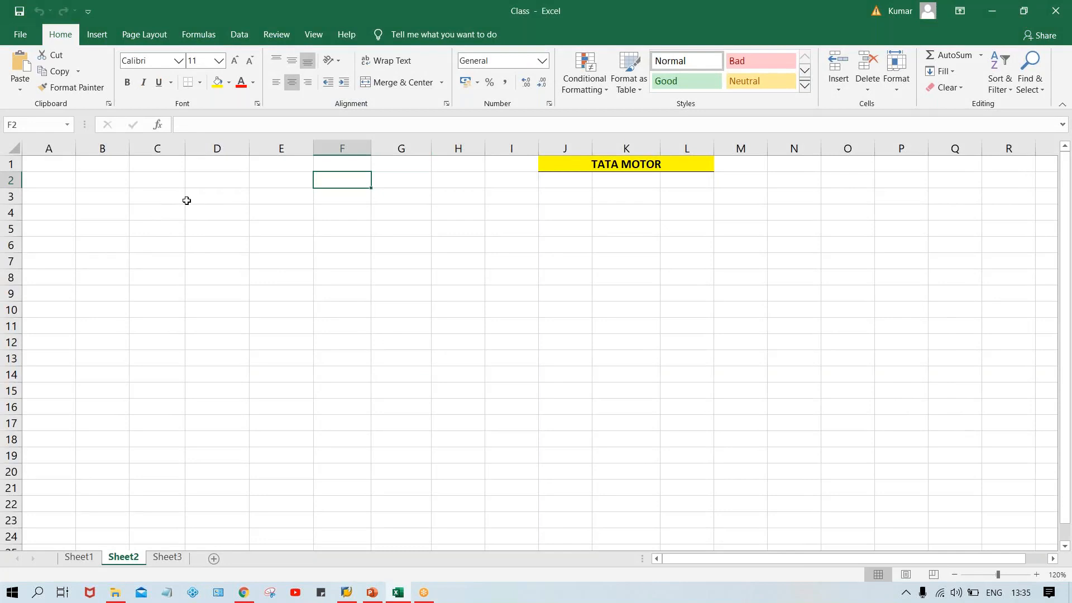
List the month abbreviations JAN, FEB, MAR, APR, MAY and JUN down cells D3 to D8
click(196, 198)
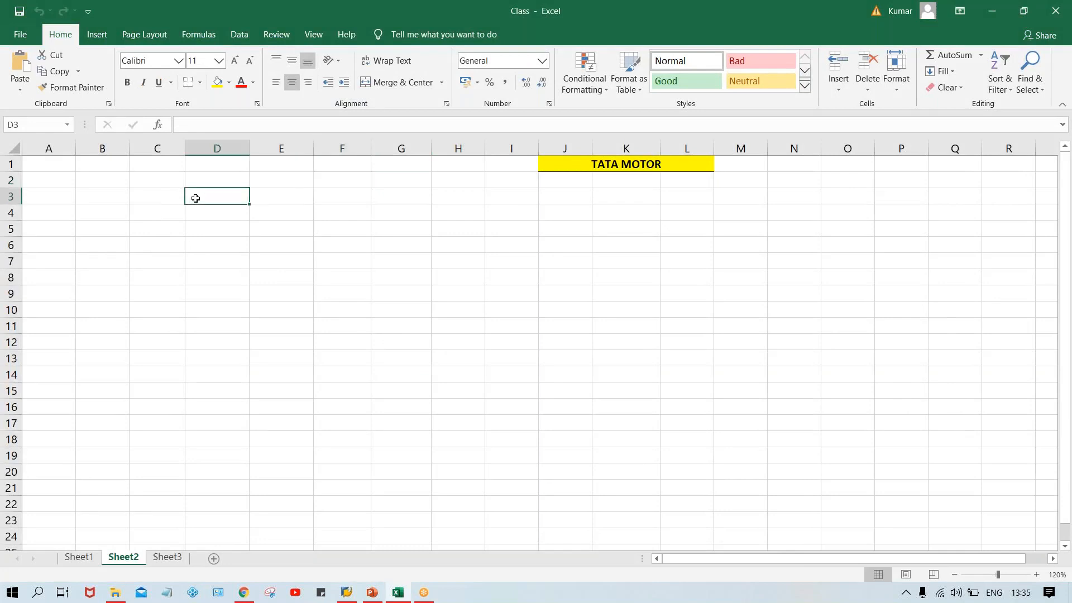
key(Caps_Lock)
text(JAN)
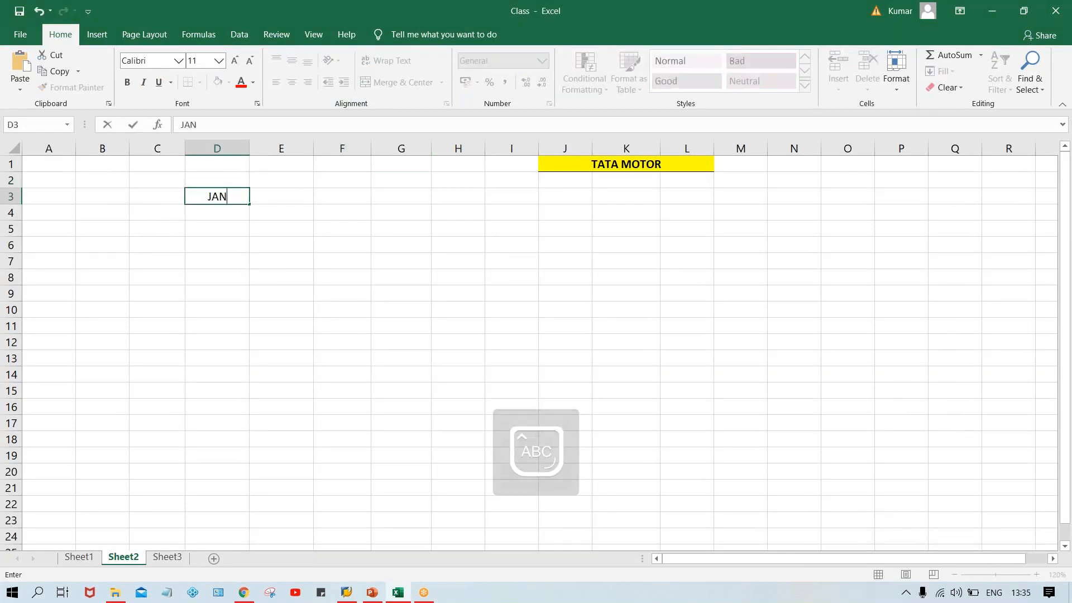
key(Return)
text(FEB)
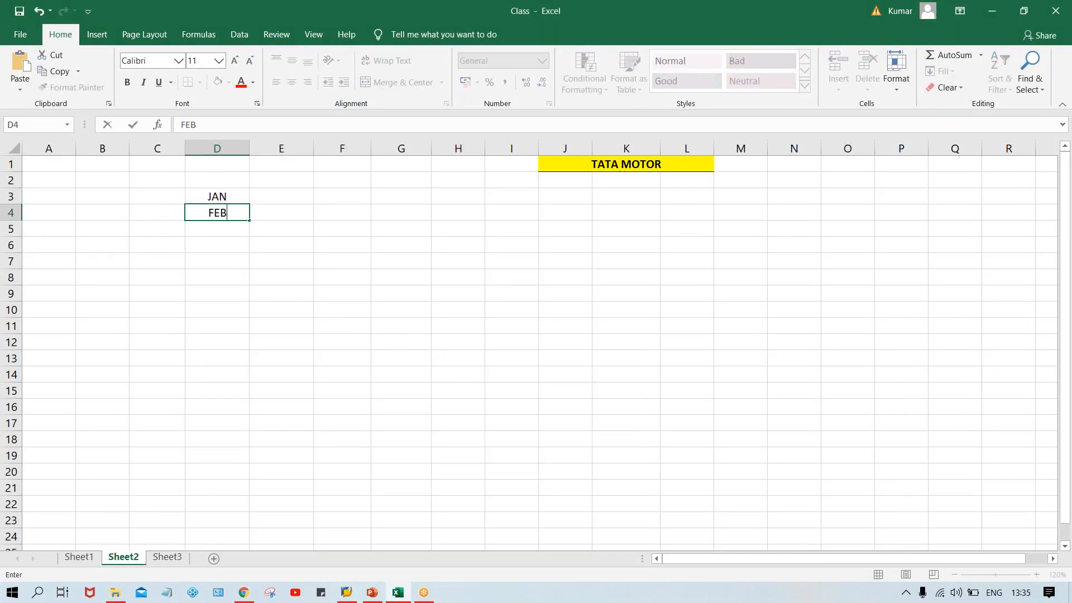
key(Return)
text(MAR)
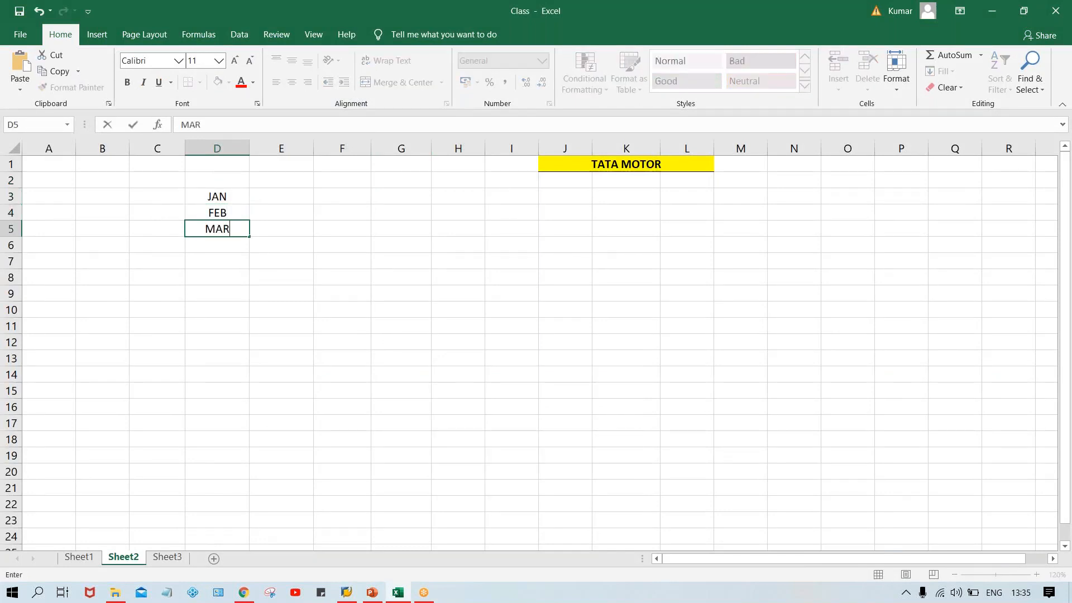
key(Return)
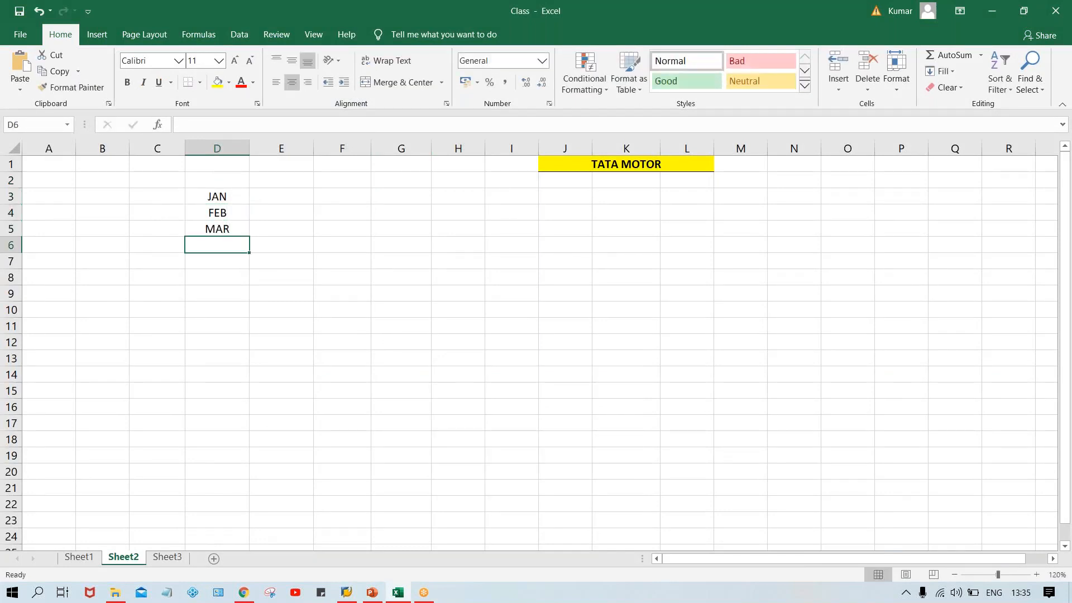
text(APR)
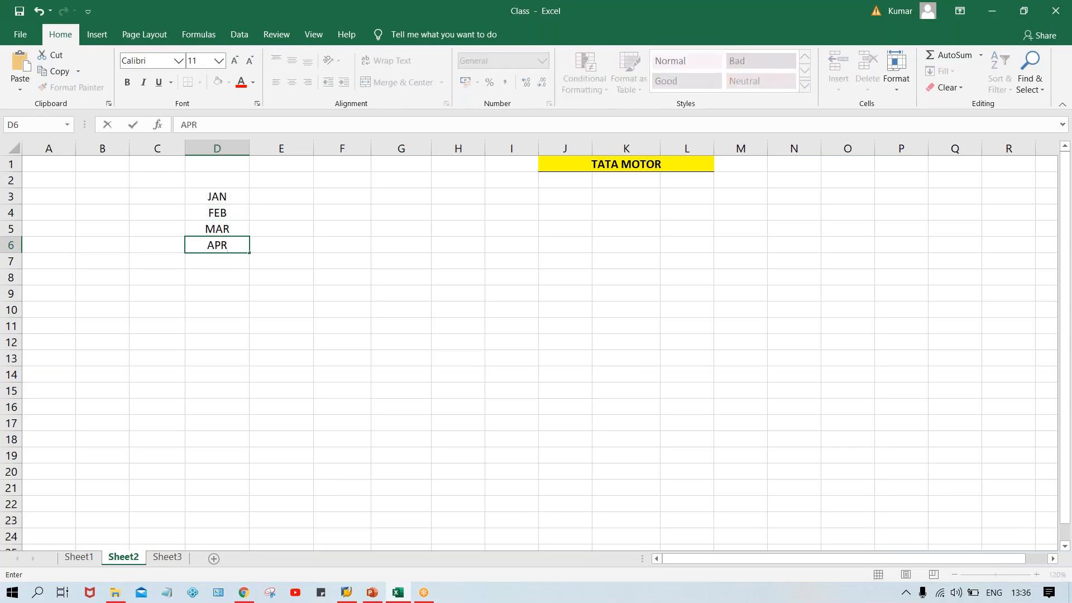
key(Return)
text(MAY)
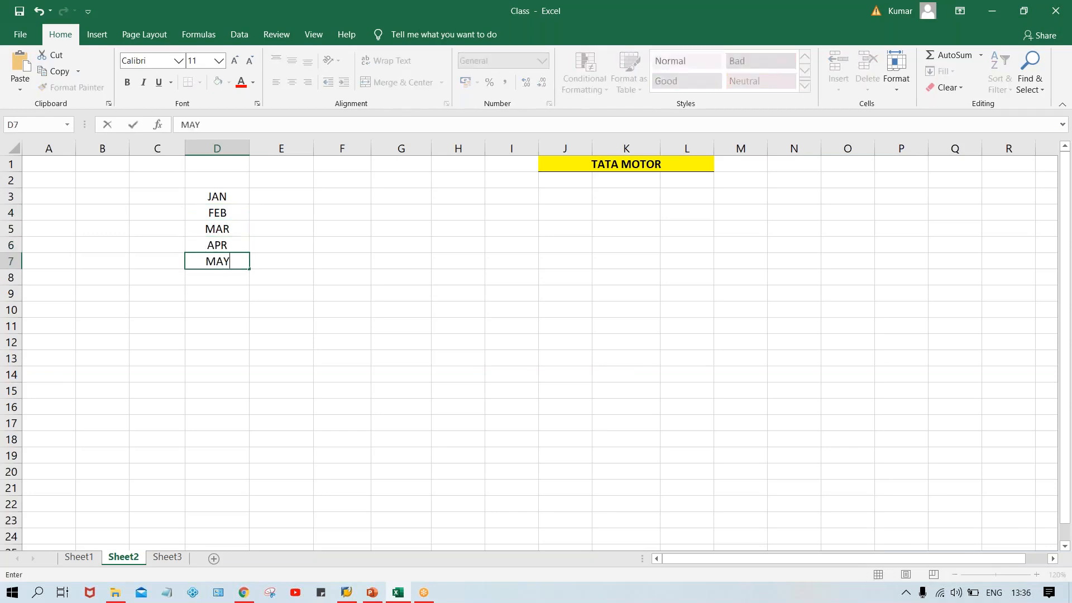
key(Return)
text(JUNE)
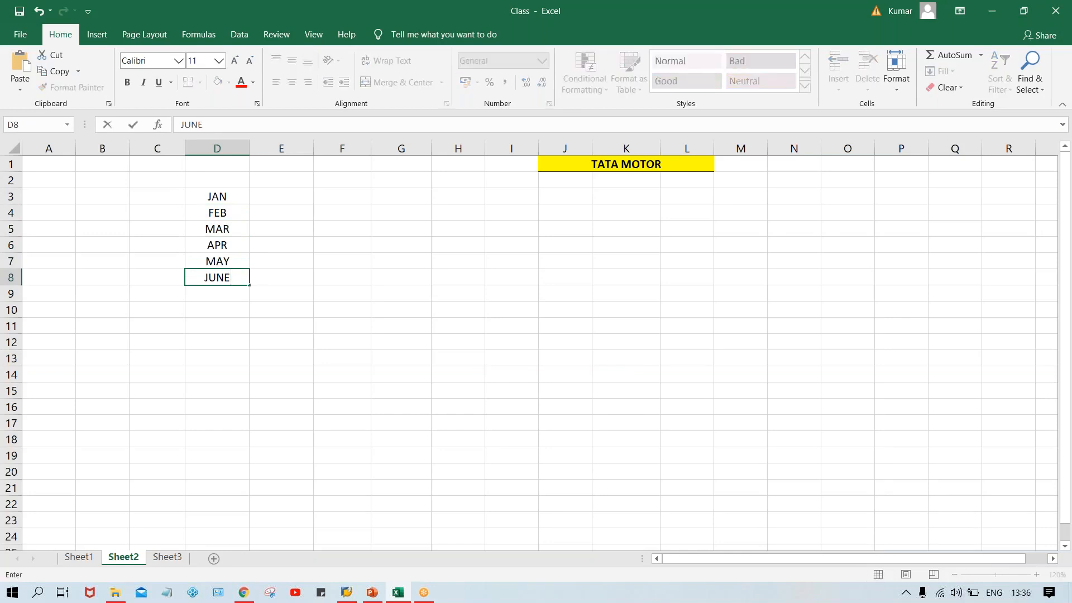
key(BackSpace)
key(Return)
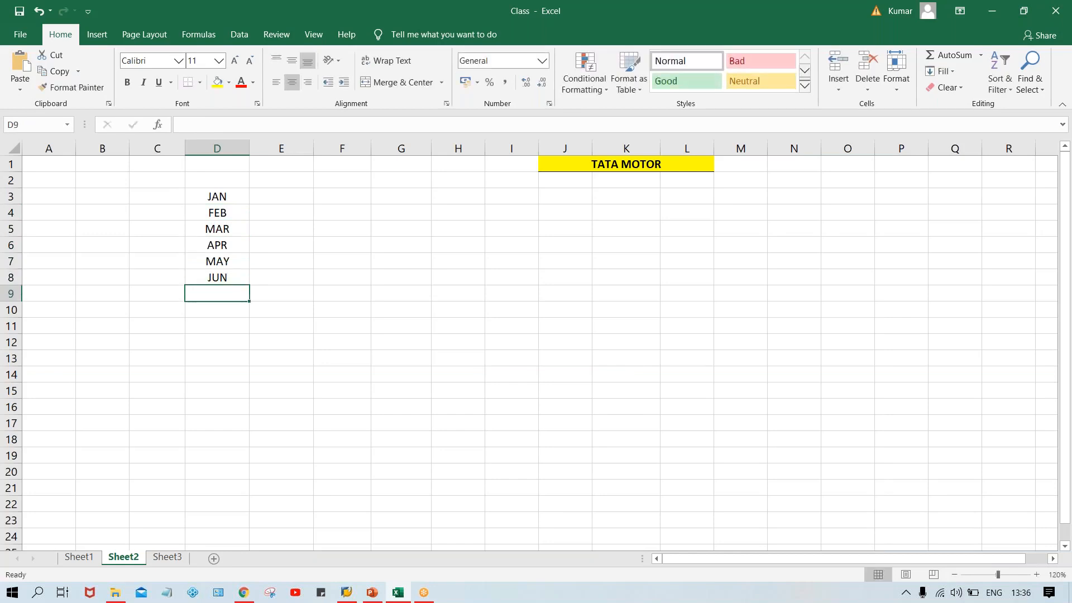
Continue the month list with JUL, AUG, SEP, OCT, NOV and DEC in cells D9 to D14
text(JUL)
key(Return)
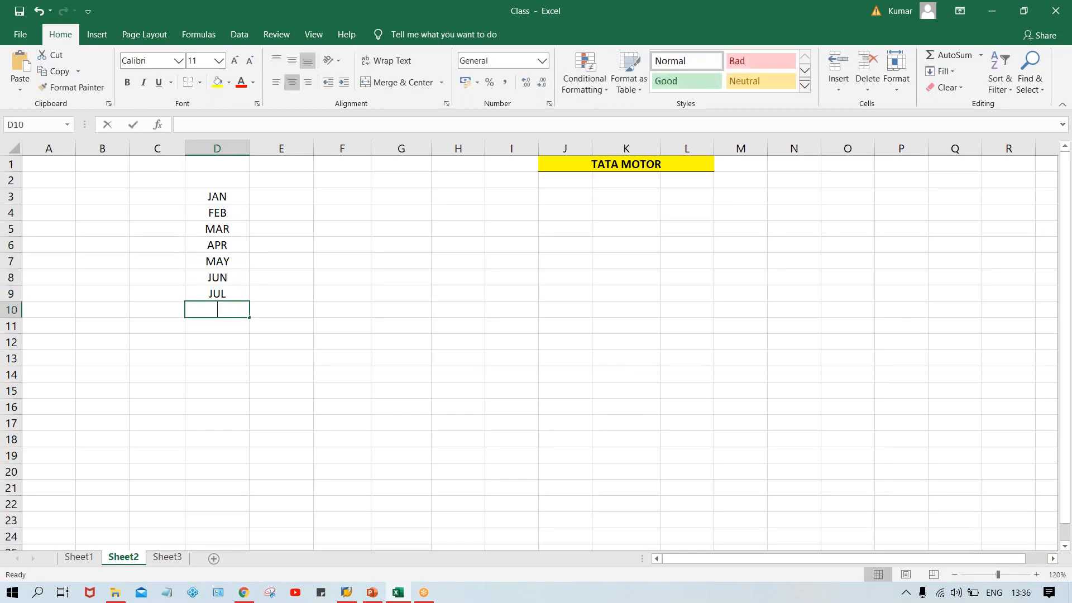
text(AUG)
key(Return)
text(S)
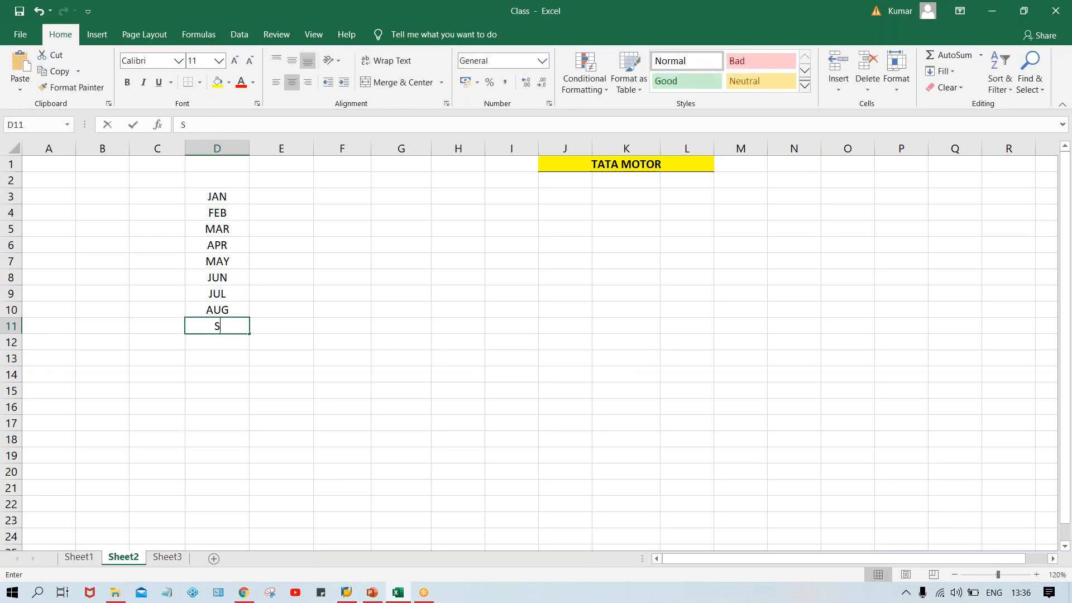
text(EP)
key(Return)
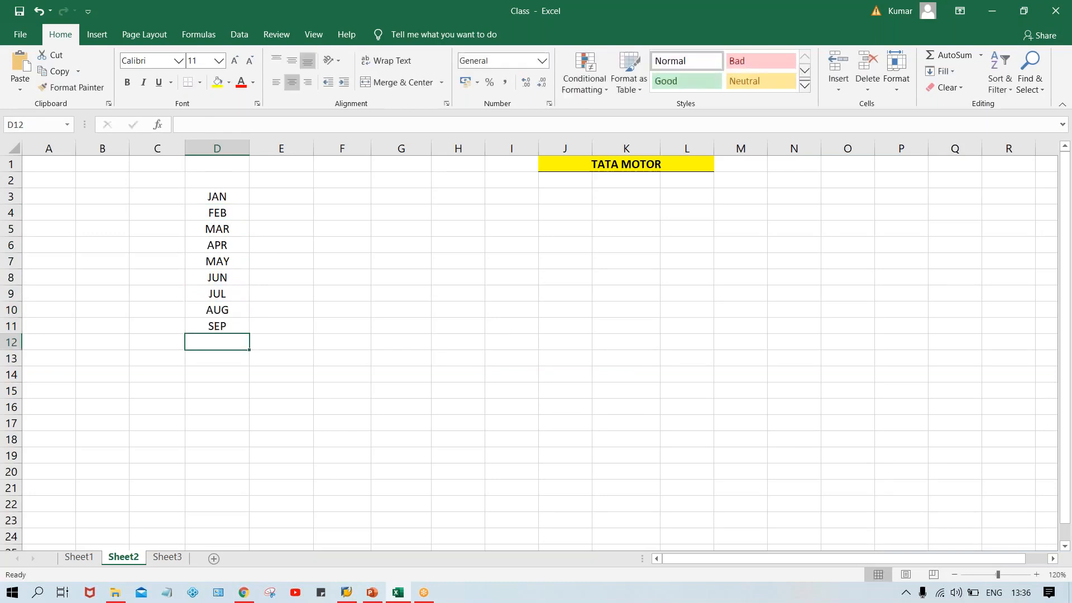
text(OCT)
key(Return)
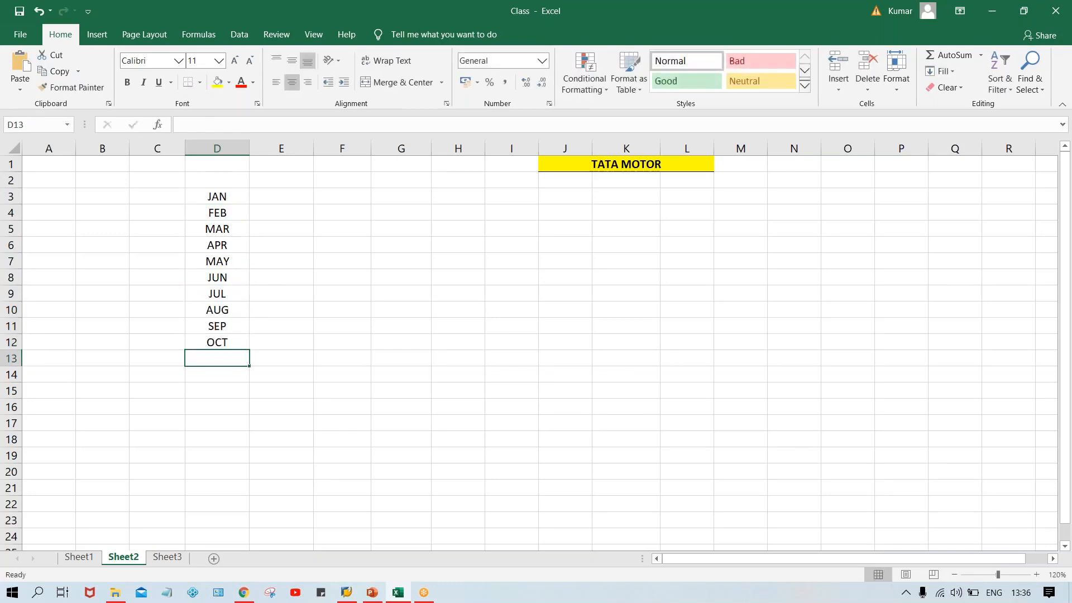
text(NOV)
key(Return)
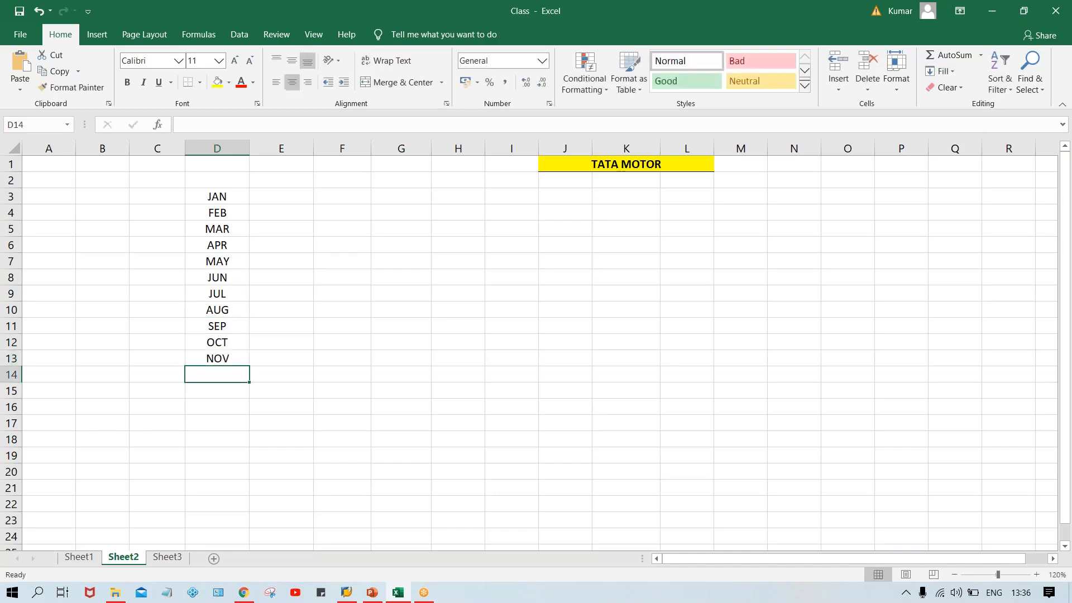
text(DEC)
key(Return)
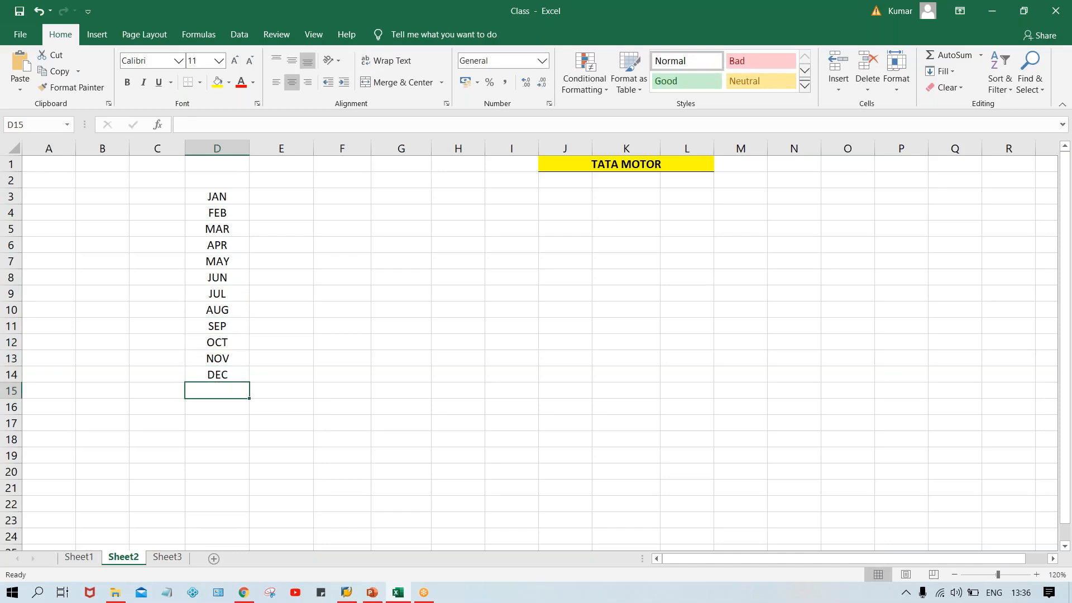
Enter the heading MONTH in D2 above the list and format it bold with a bottom border
click(221, 183)
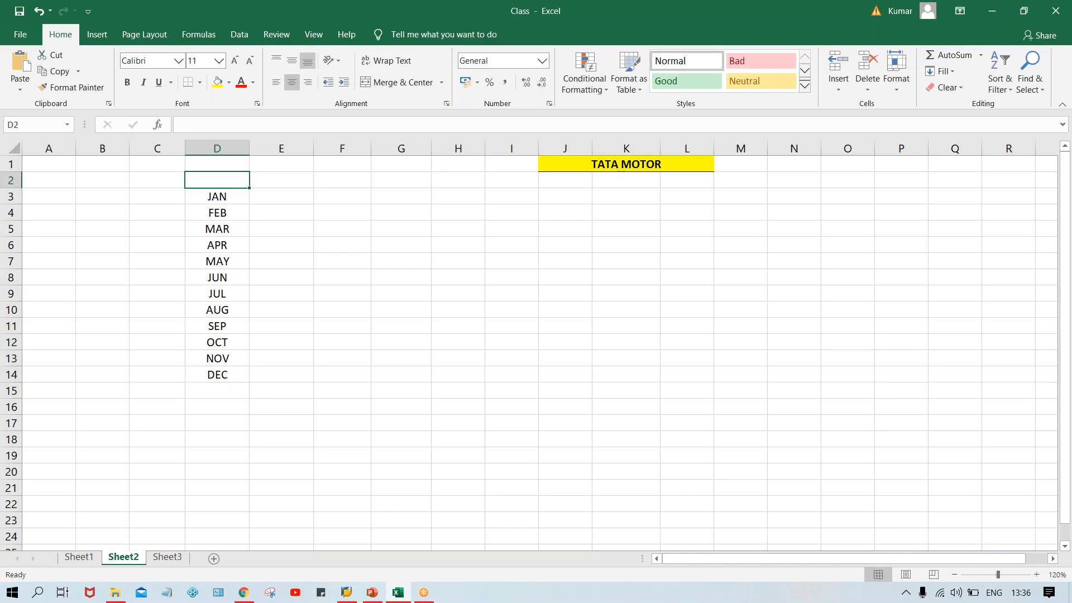
text(MONTH)
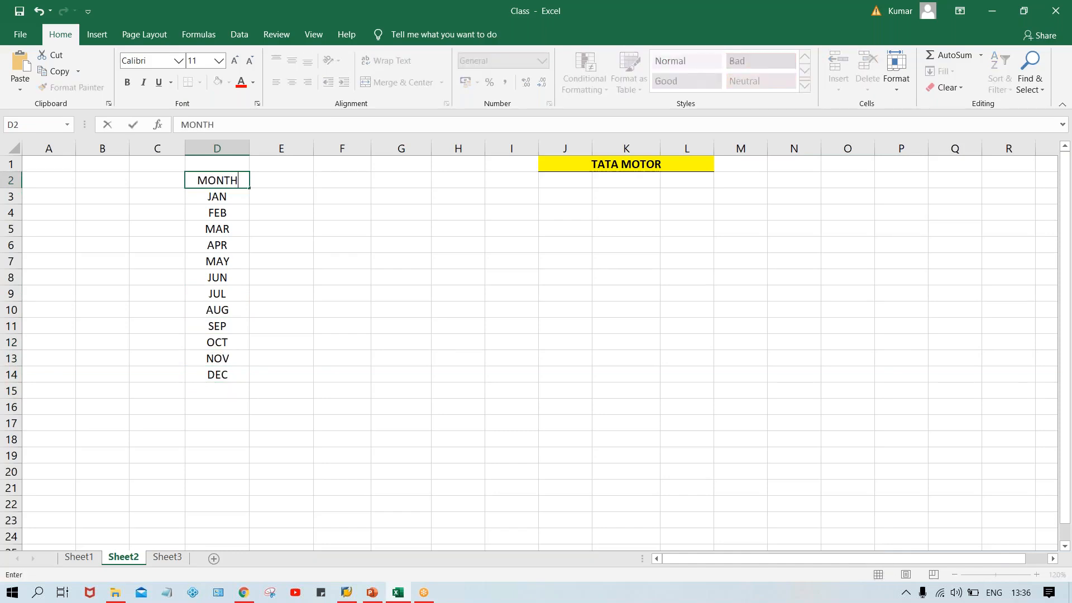
key(Return)
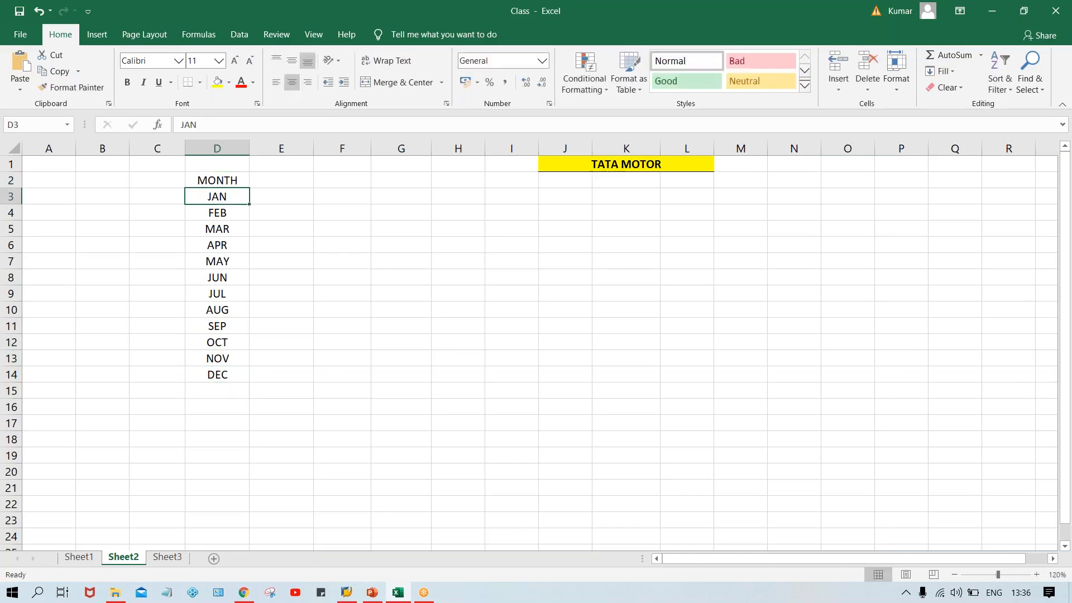
click(221, 179)
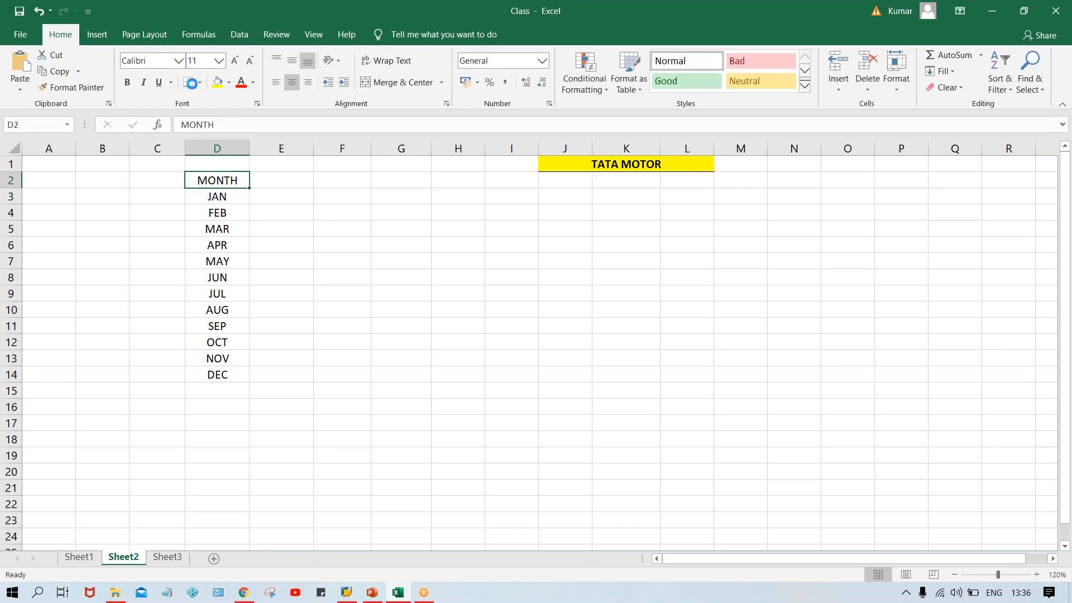
key(ctrl+b)
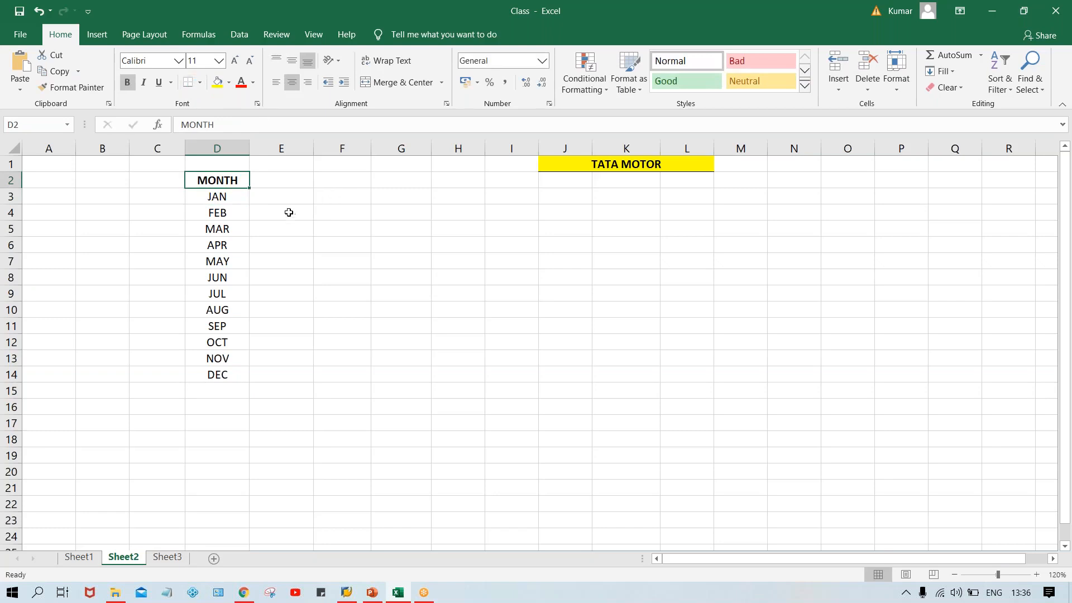
click(286, 180)
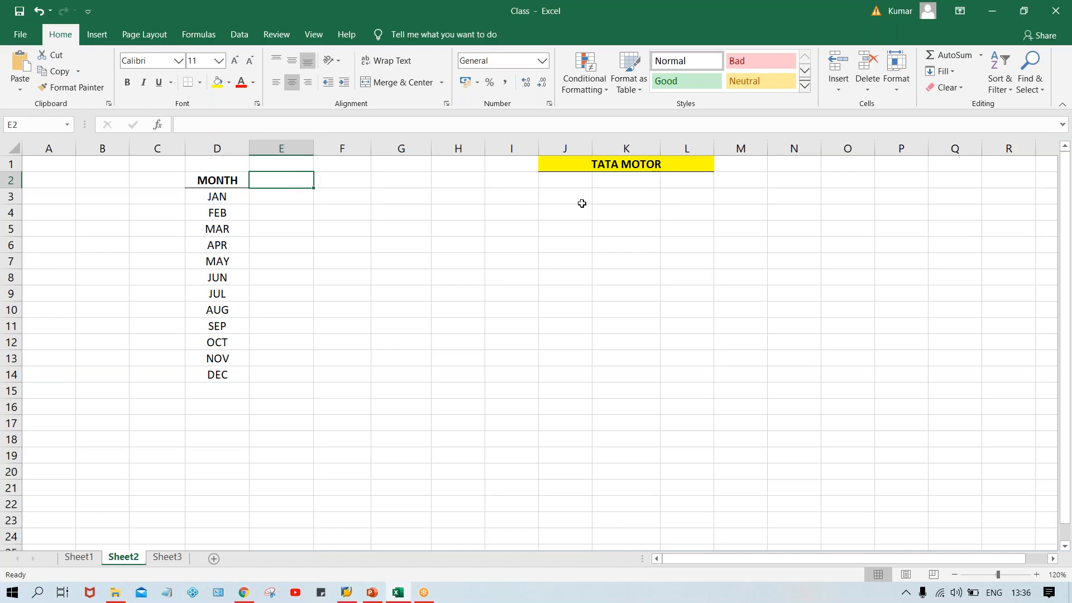
Enter PPV in K3 and TPPV in K4 under the TATA MOTOR title, and make PPV bold
click(618, 197)
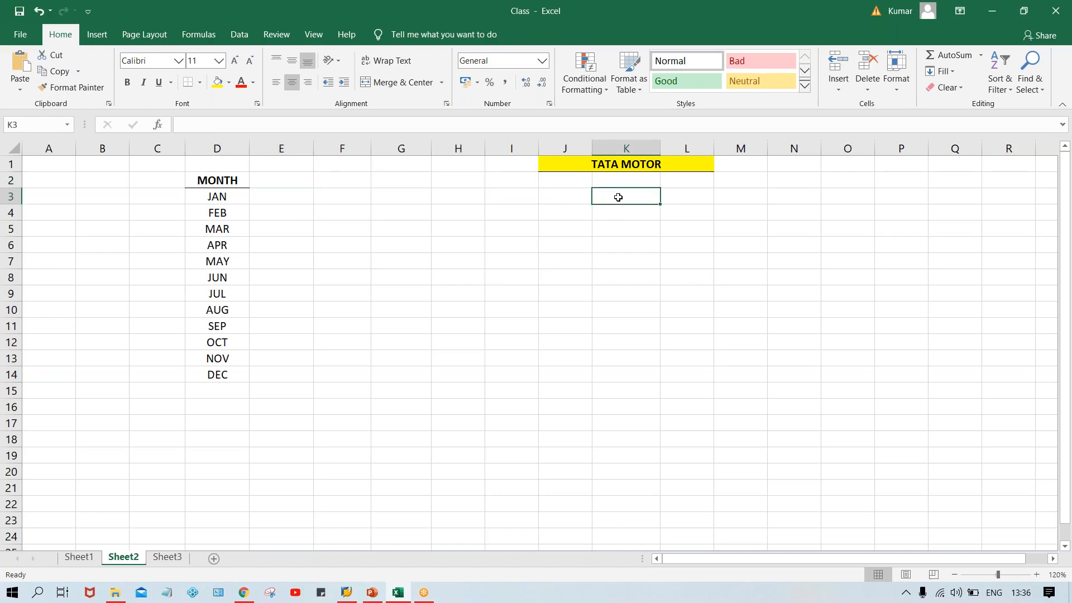
text(TPPV)
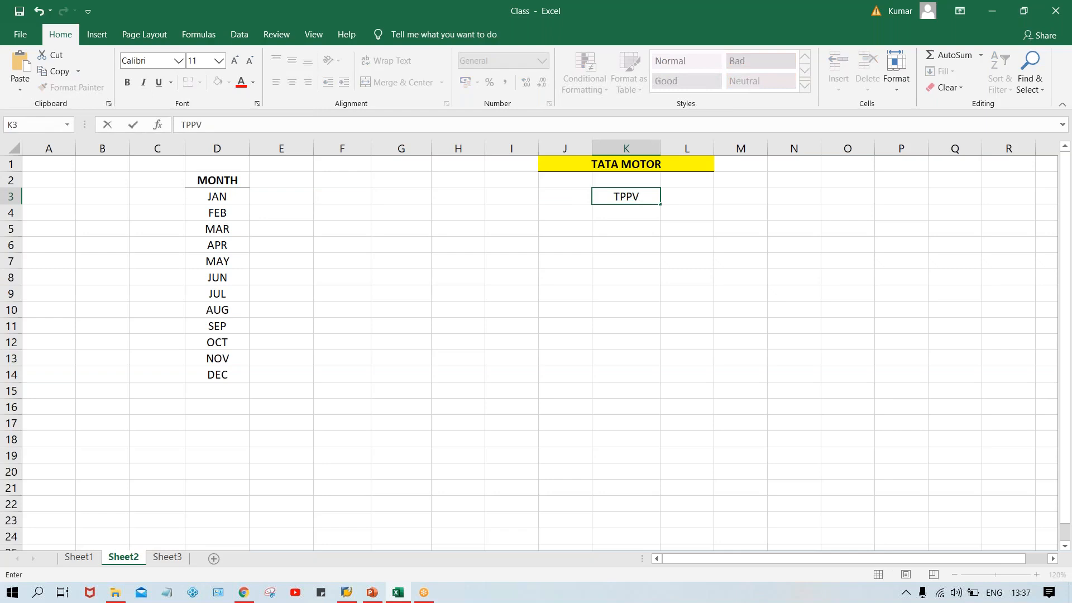
key(BackSpace)
key(BackSpace)
key(BackSpace)
key(BackSpace)
text(PPV)
key(Return)
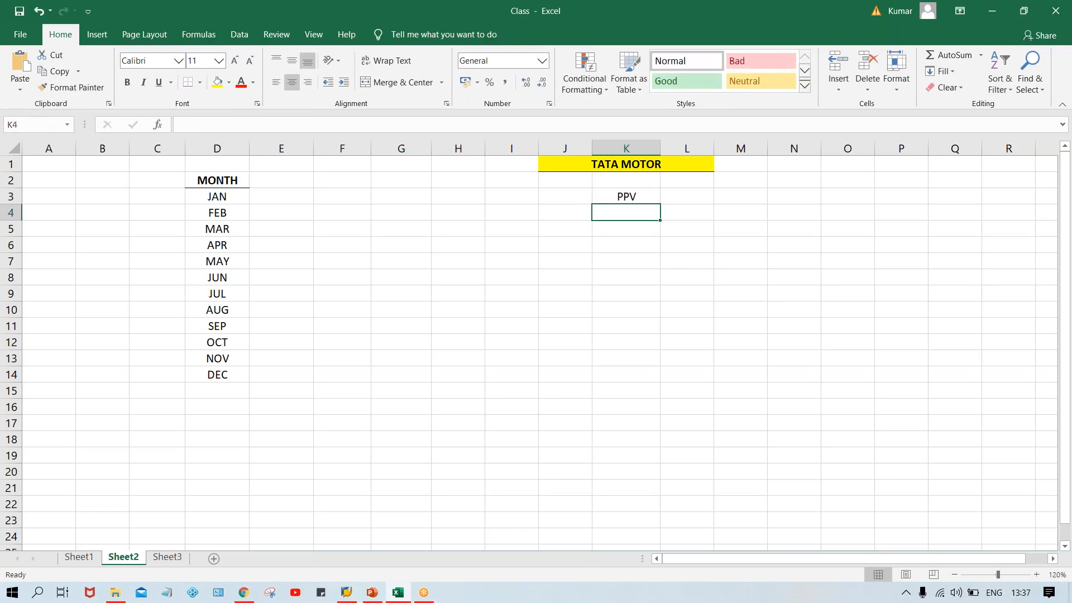
text(TPP)
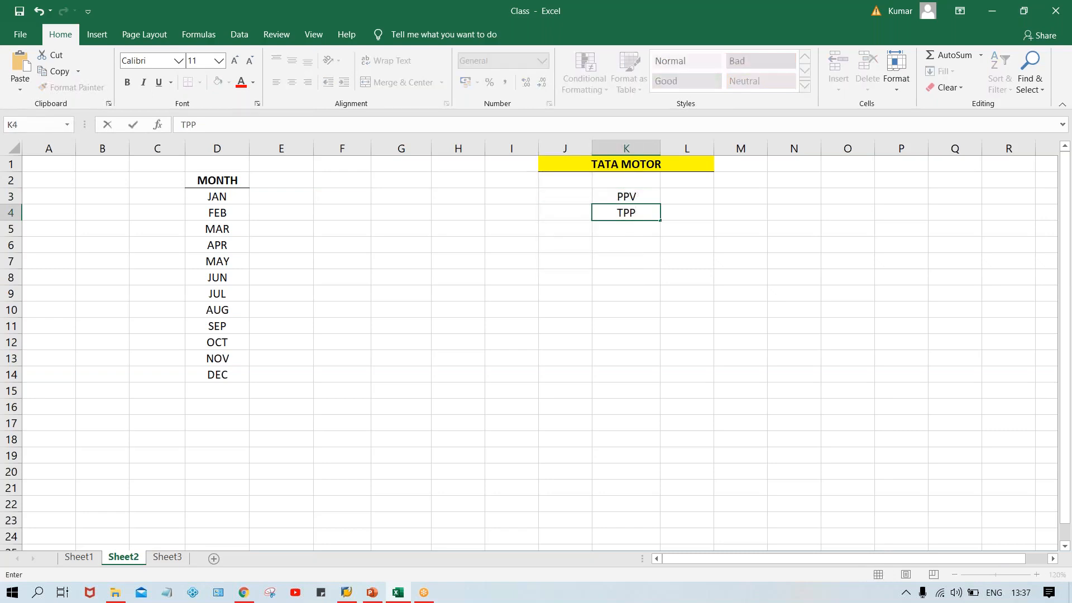
text(V)
key(Return)
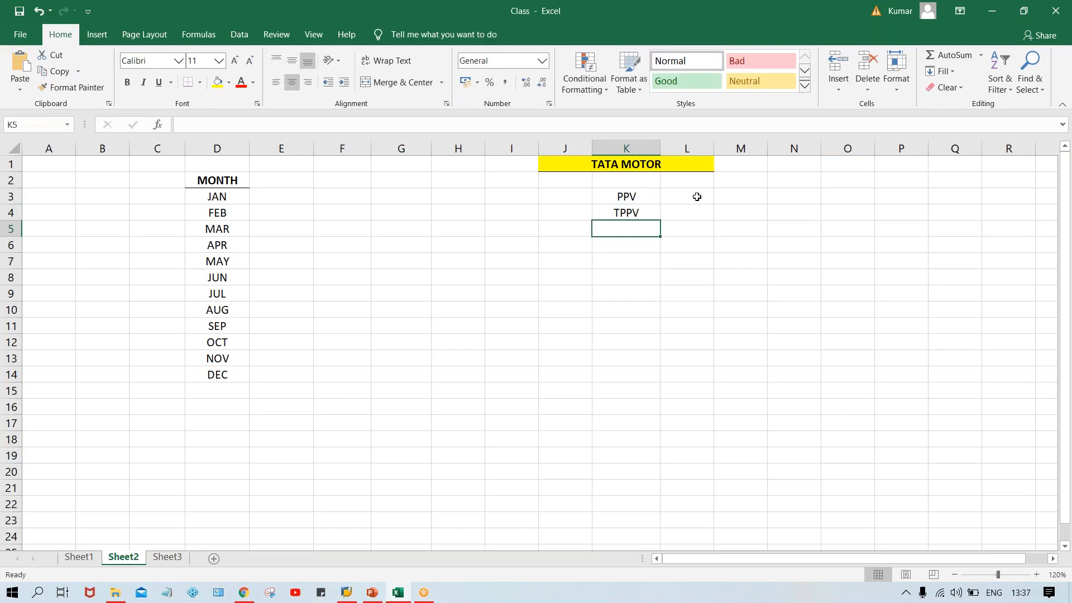
click(618, 195)
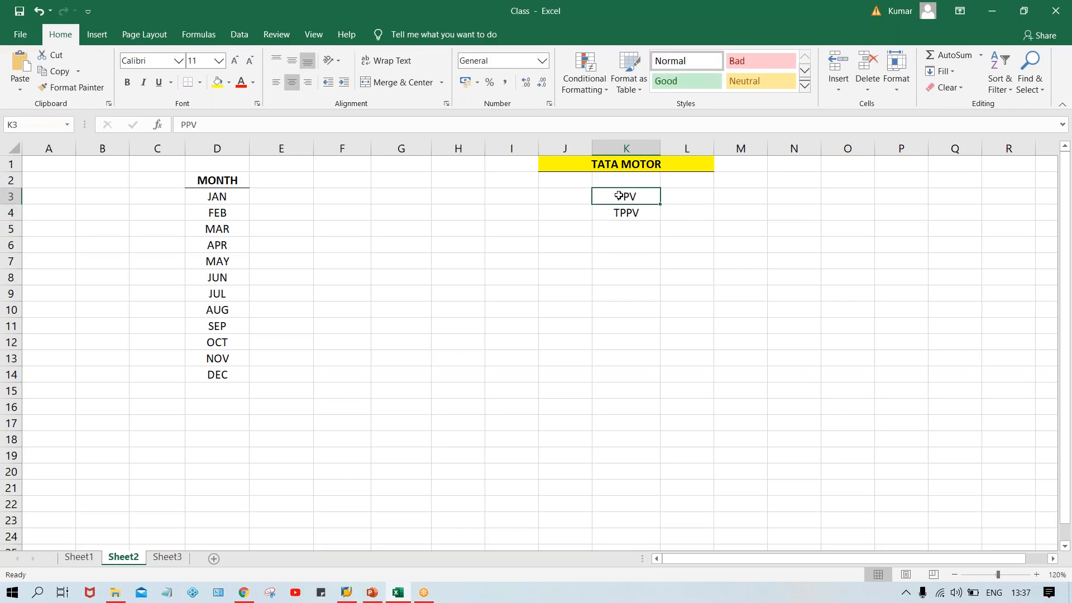
key(ctrl+b)
Enter the date 24.07.2020 in cell K8
click(612, 278)
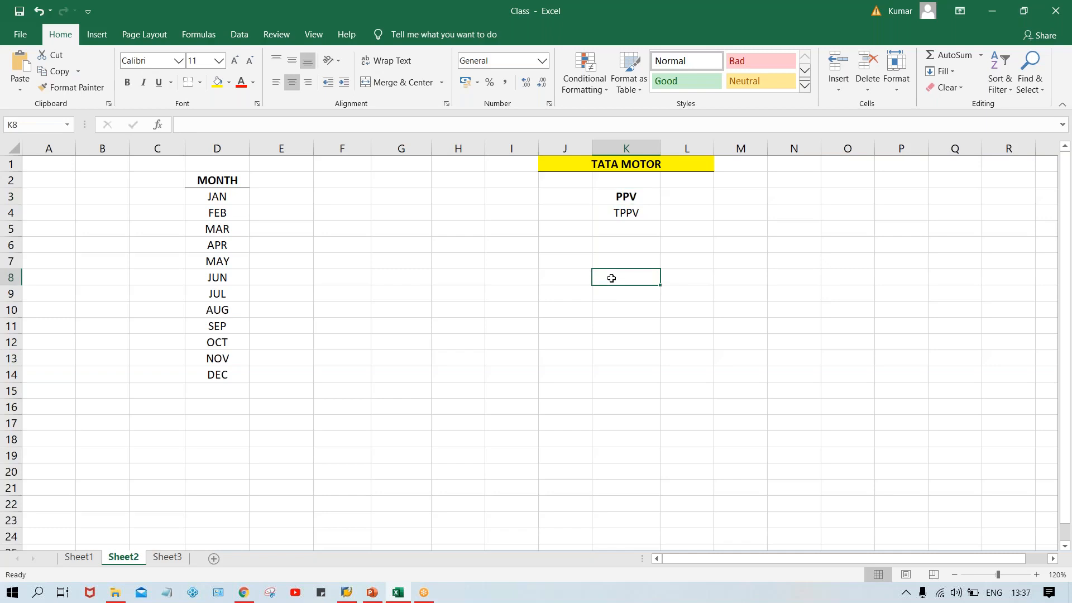
text(24.0)
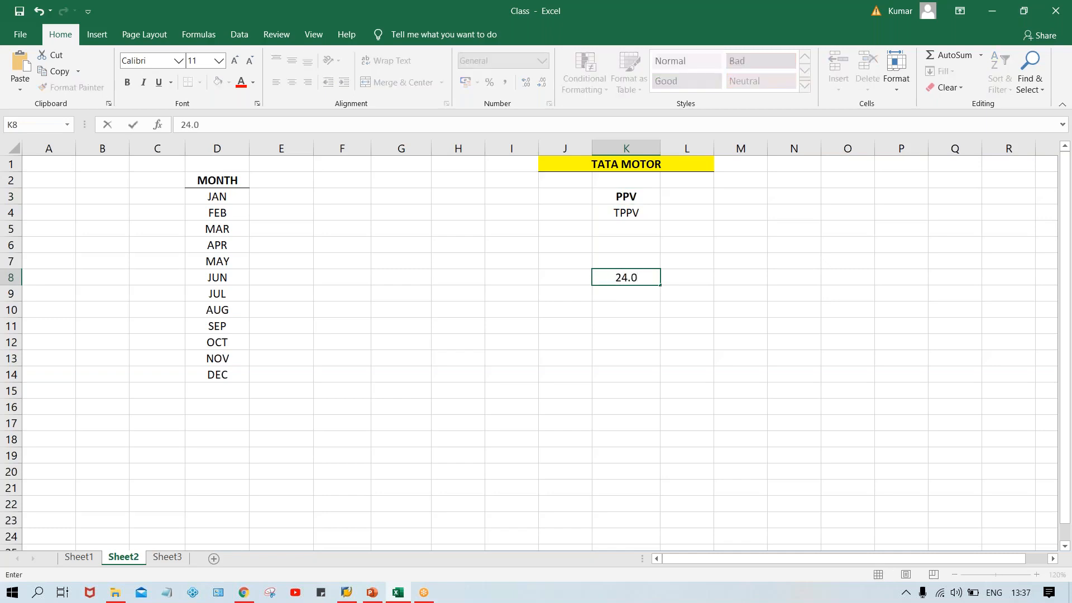
text(7.2020)
key(Return)
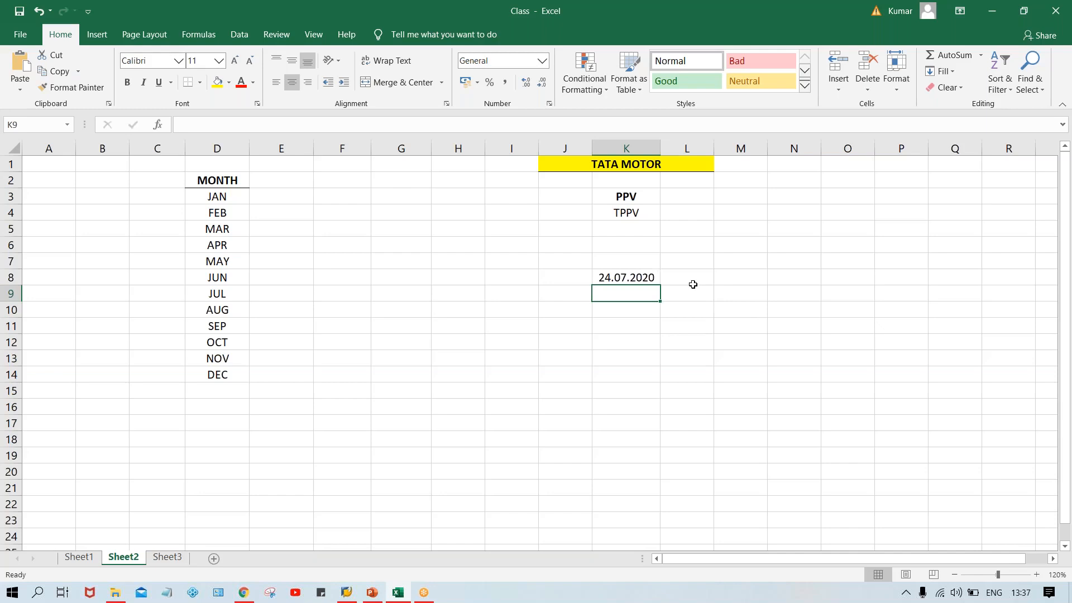
Enter the headings FROM P., YR, TO PR. and YR in cells L3 to O3 beside PPV
click(675, 200)
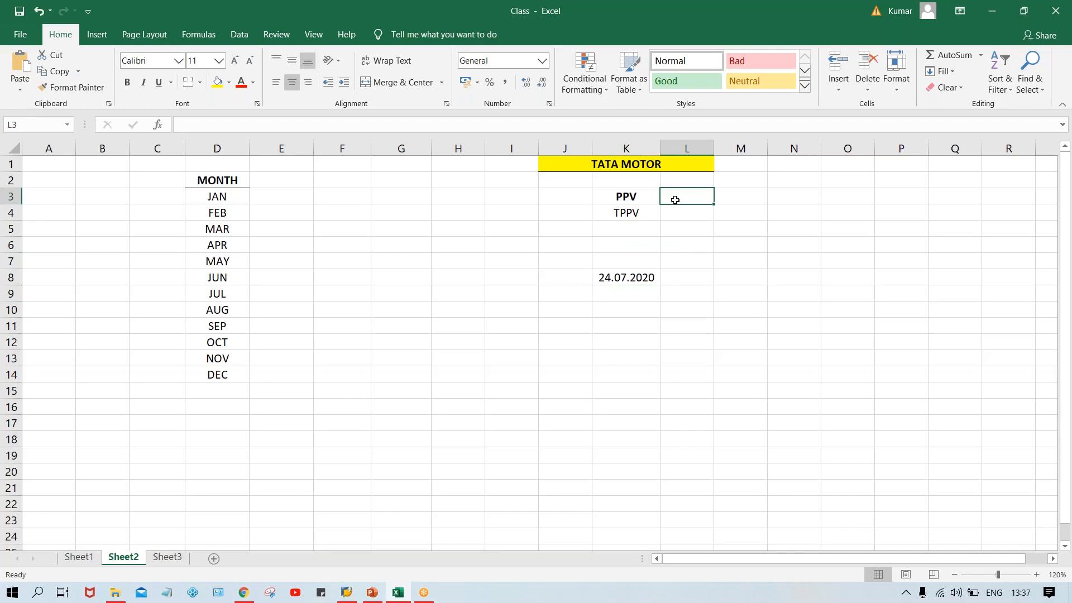
text(FROM )
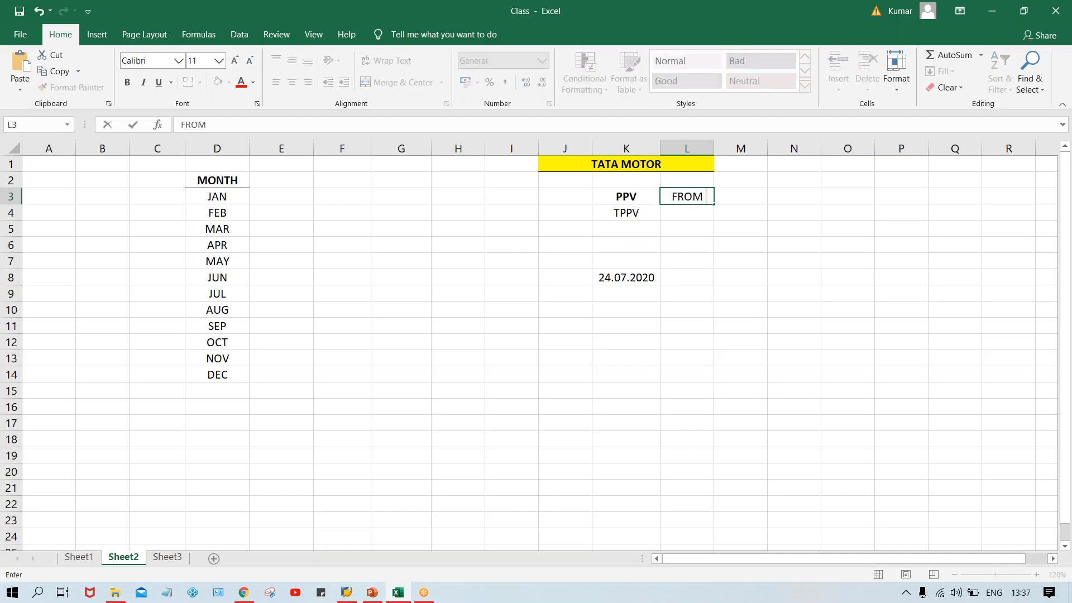
text(P.)
key(Tab)
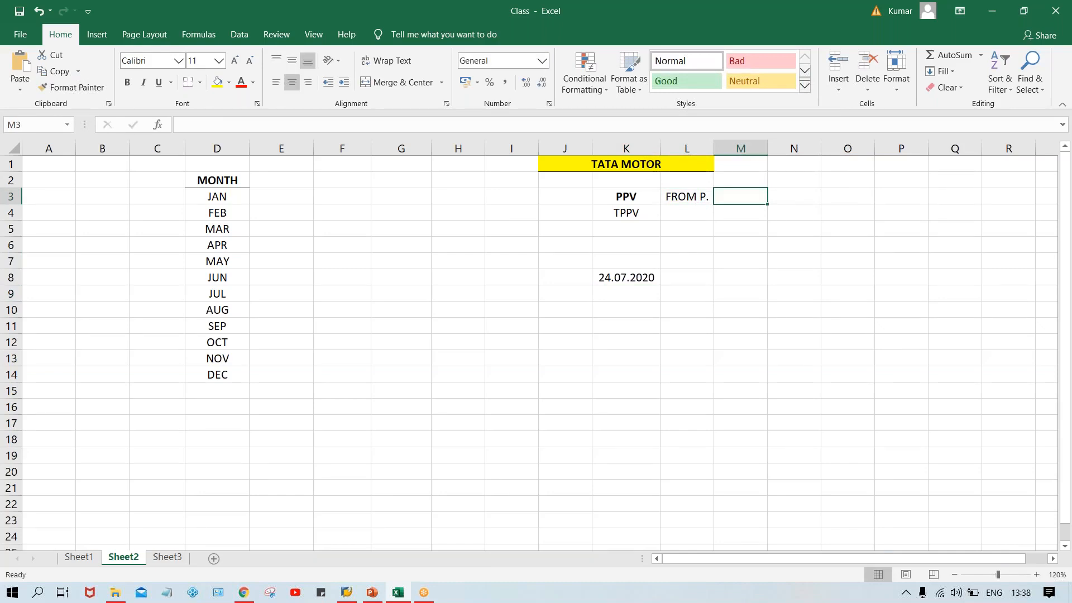
text(YR)
key(Tab)
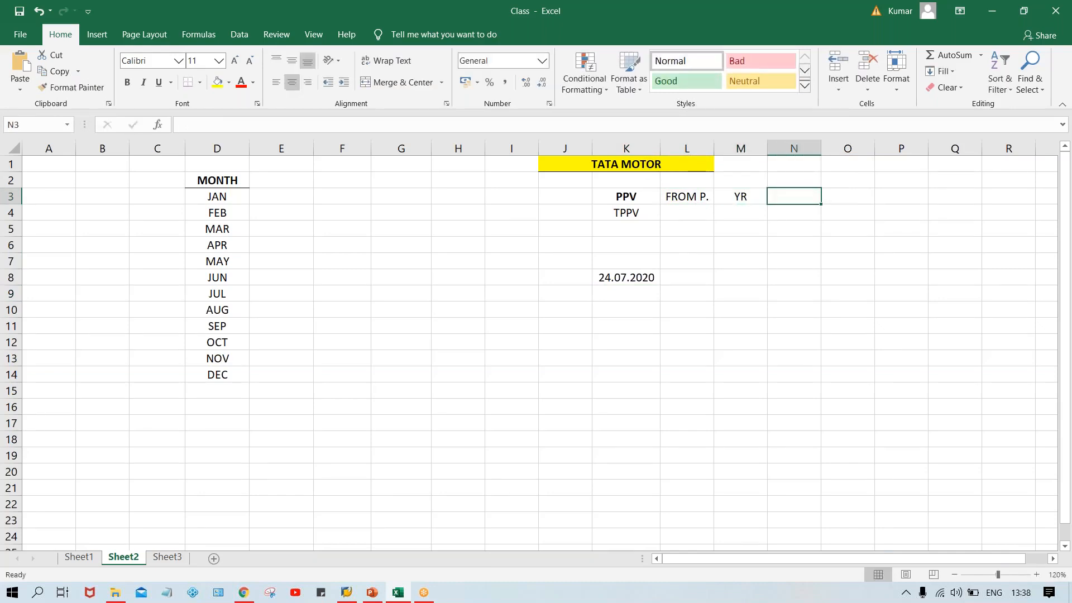
text(TO )
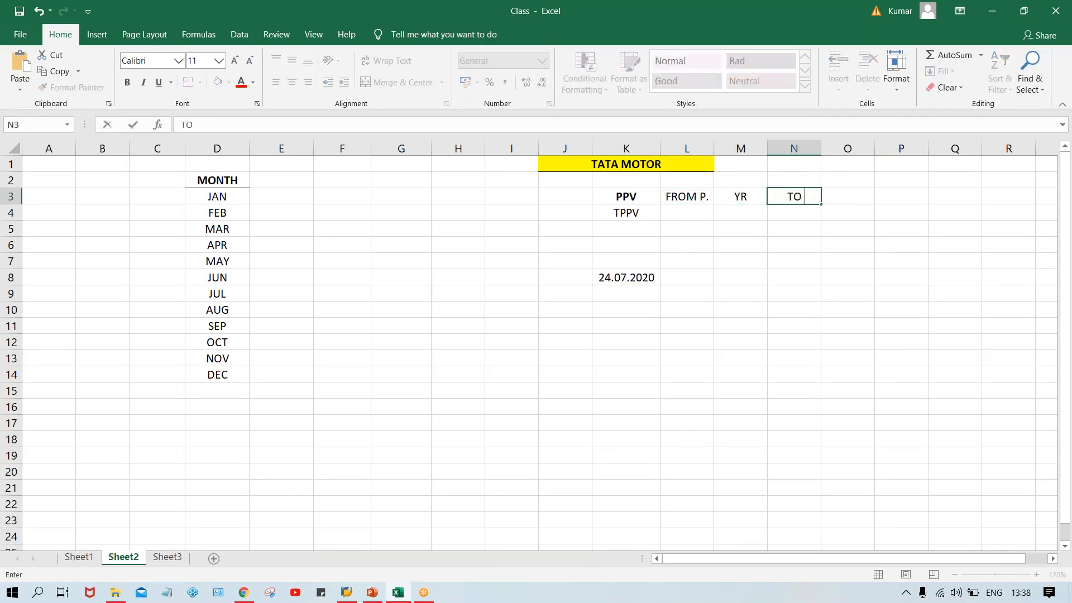
text(PR.)
key(Tab)
text(YR)
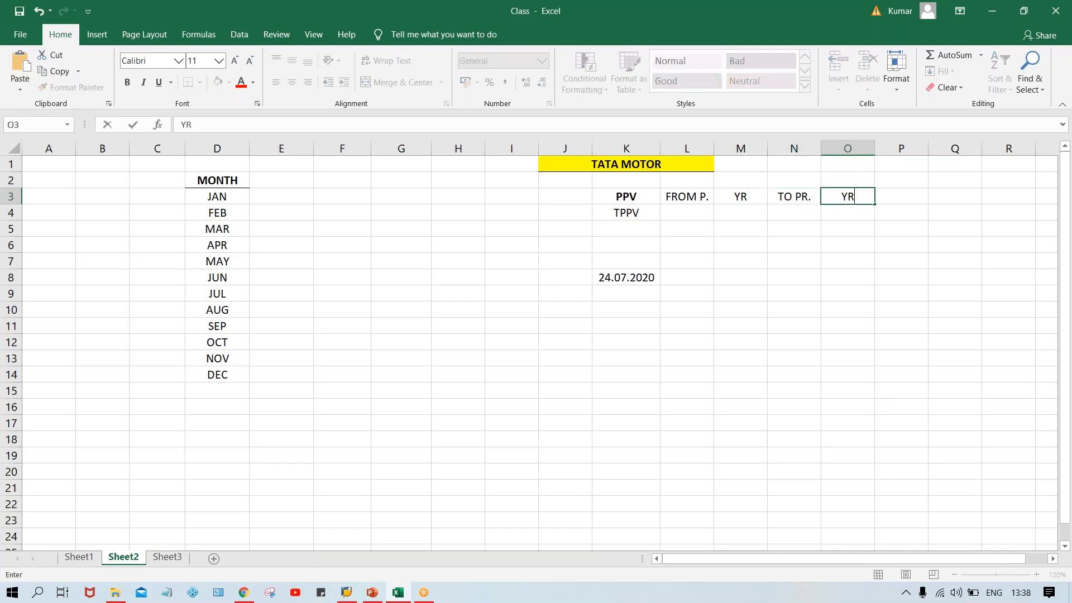
key(Return)
Make the headings in L3 to O3 bold and add a bottom border across K3 to O3
drag(679, 195, 830, 199)
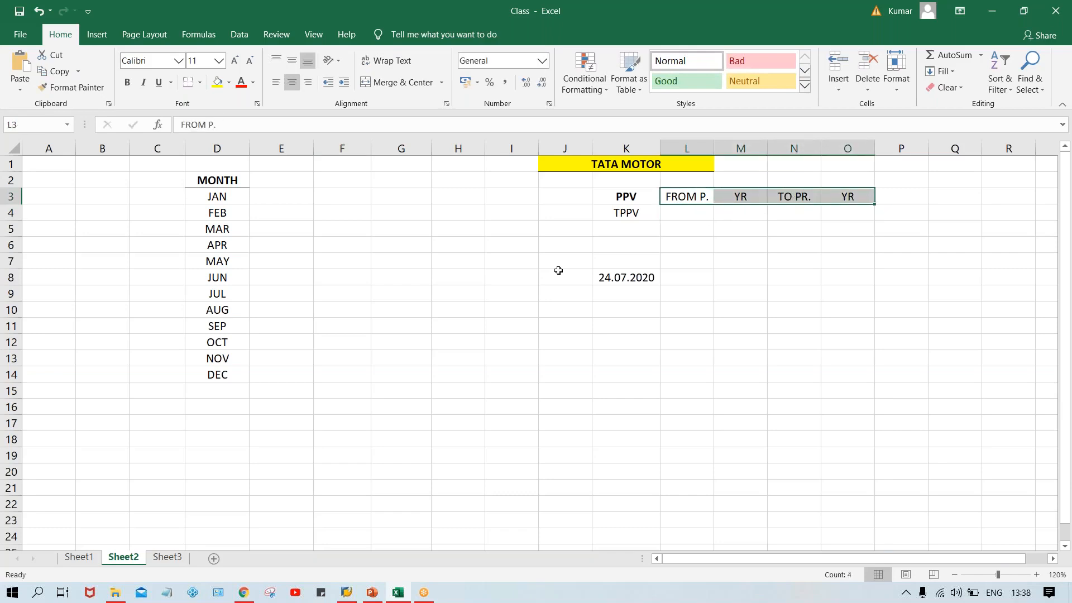
key(ctrl+b)
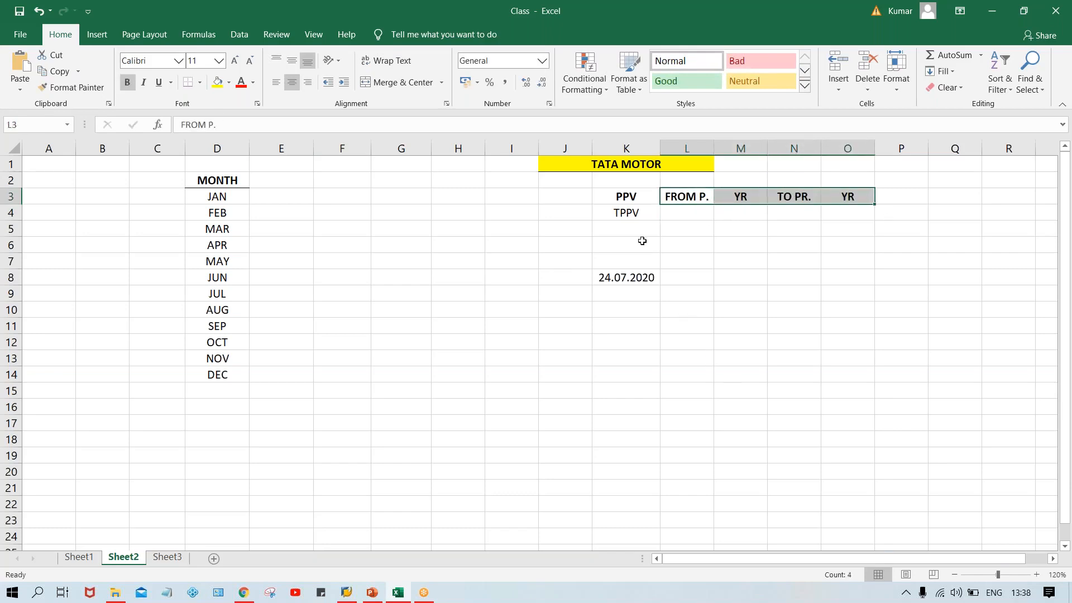
drag(621, 199, 873, 199)
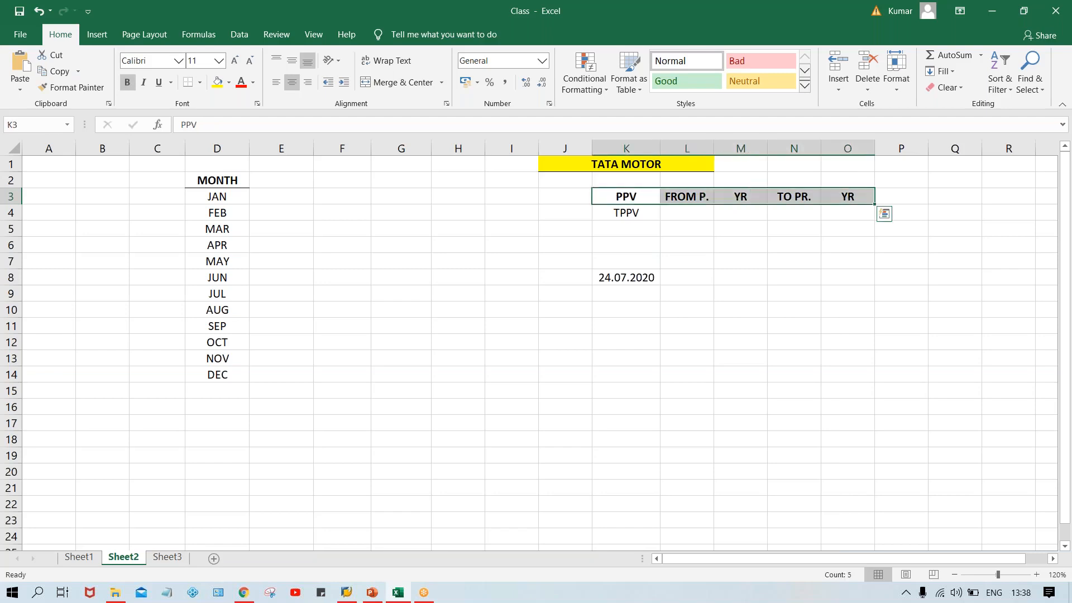
click(187, 83)
Fill the TPPV row with 7, 2020, 7 and 2020 in cells L4 to O4
click(618, 279)
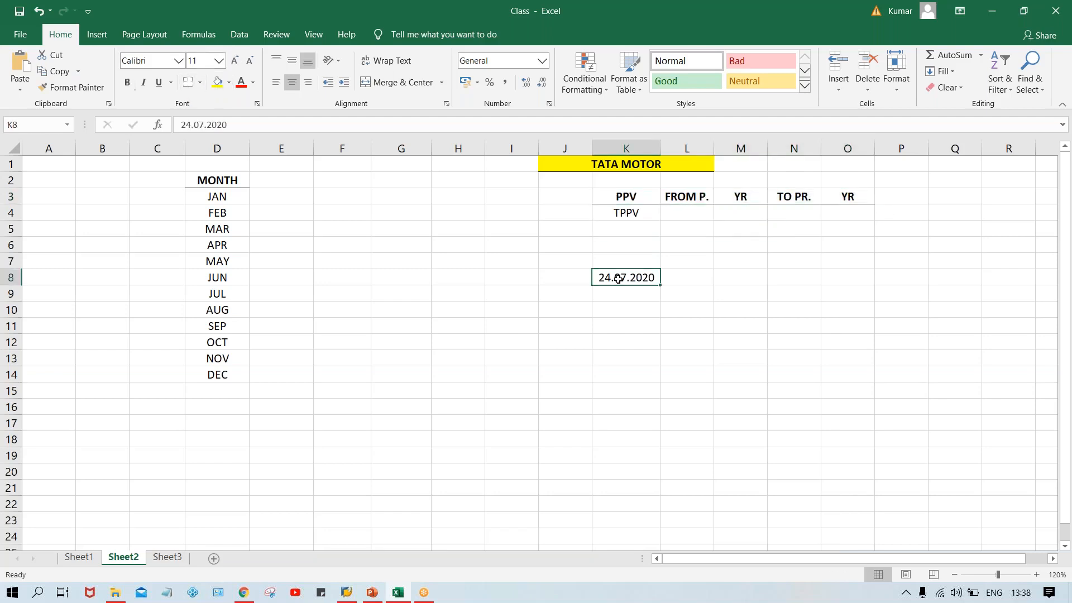
click(686, 215)
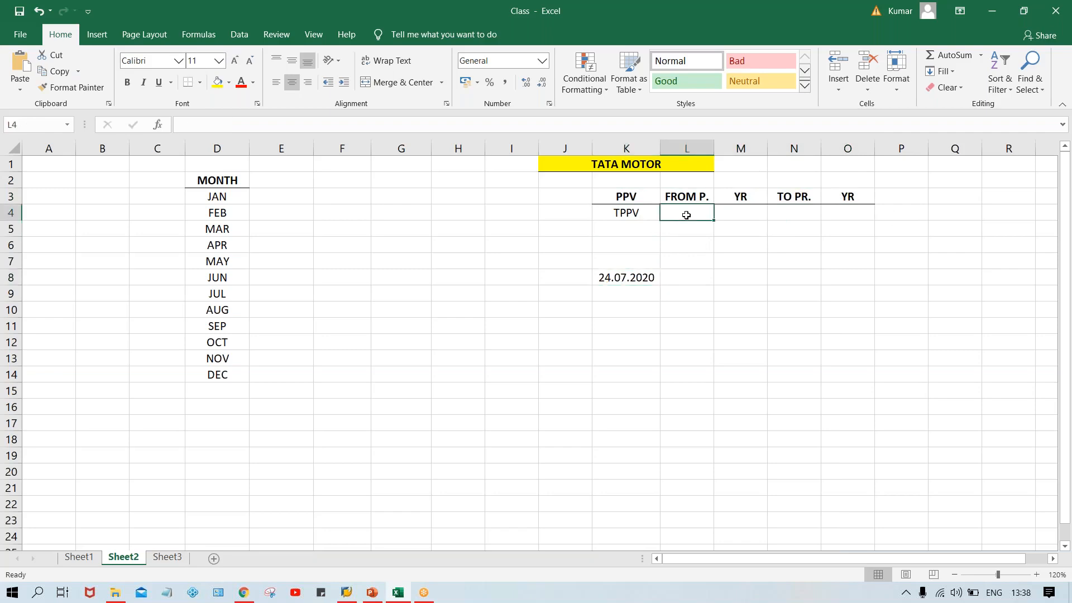
text(7)
key(Tab)
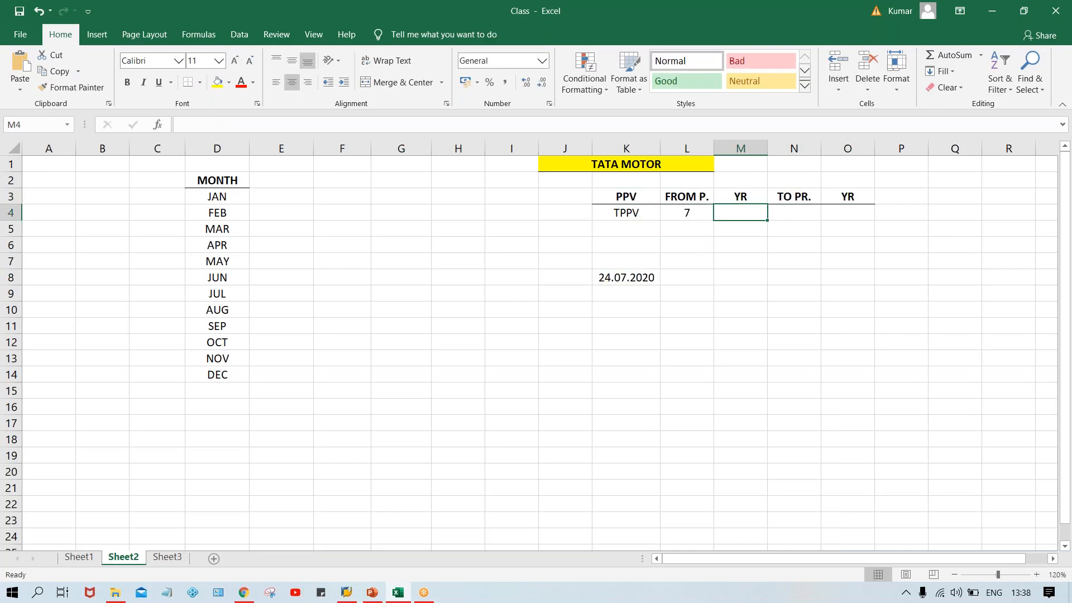
text(2020)
key(Tab)
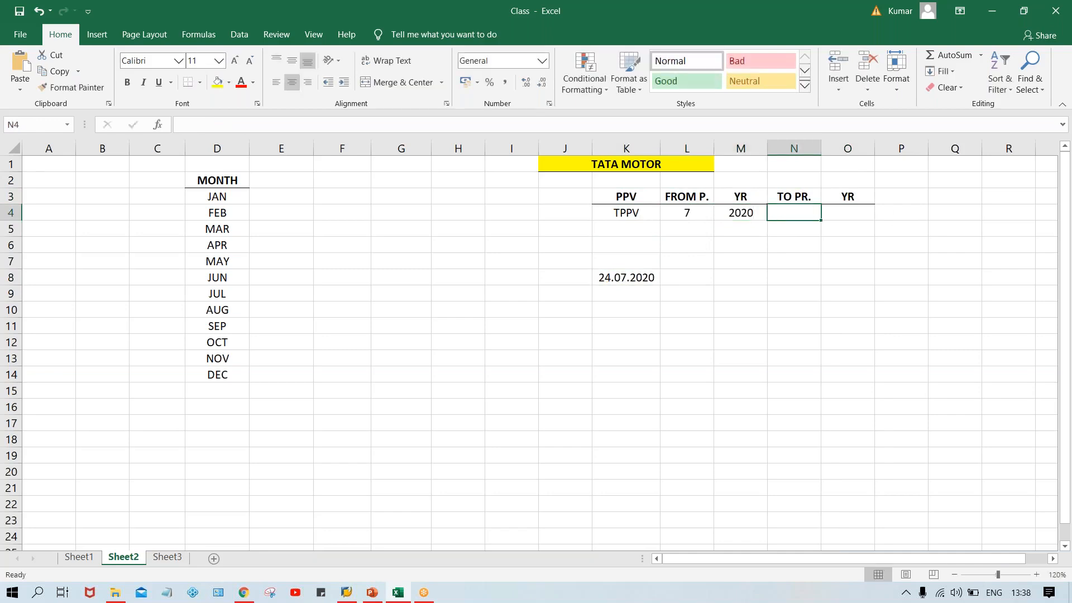
text(7)
key(Tab)
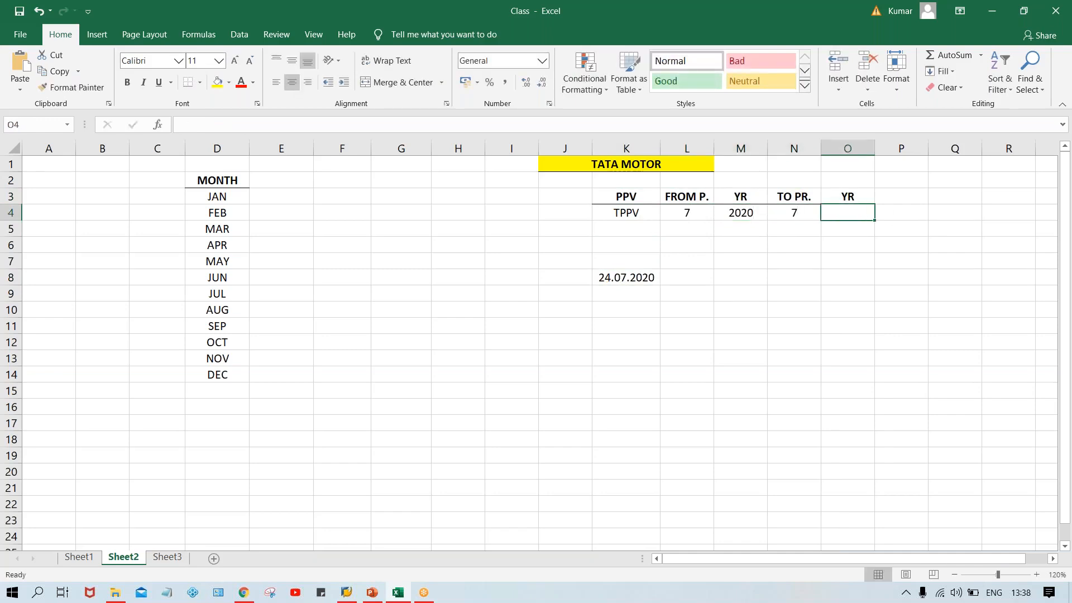
text(2020)
key(Return)
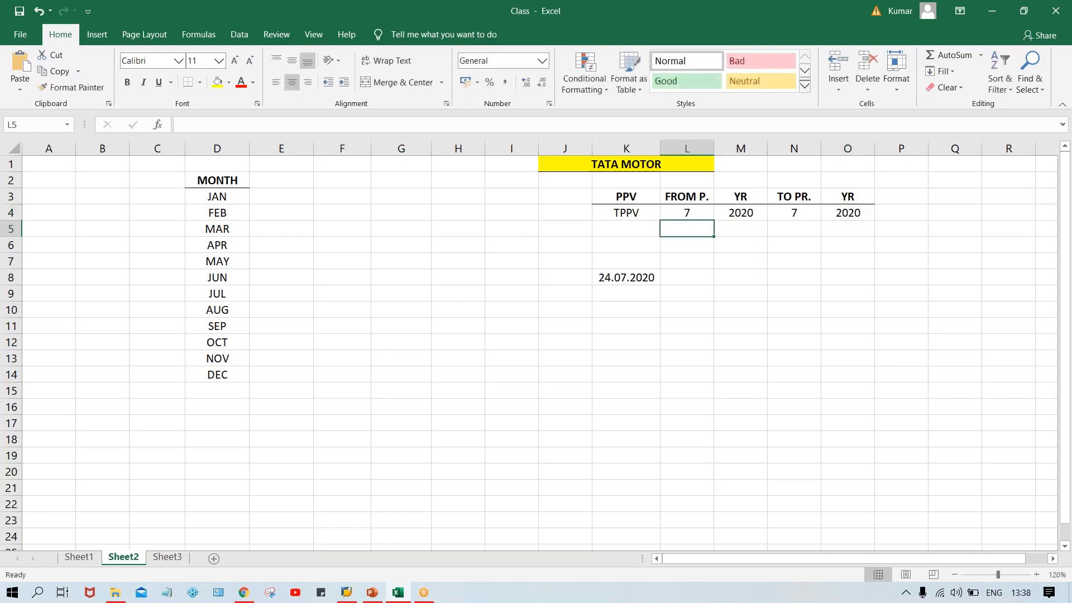
Label the date in K8 by entering POST. DT. in cell J8
click(556, 276)
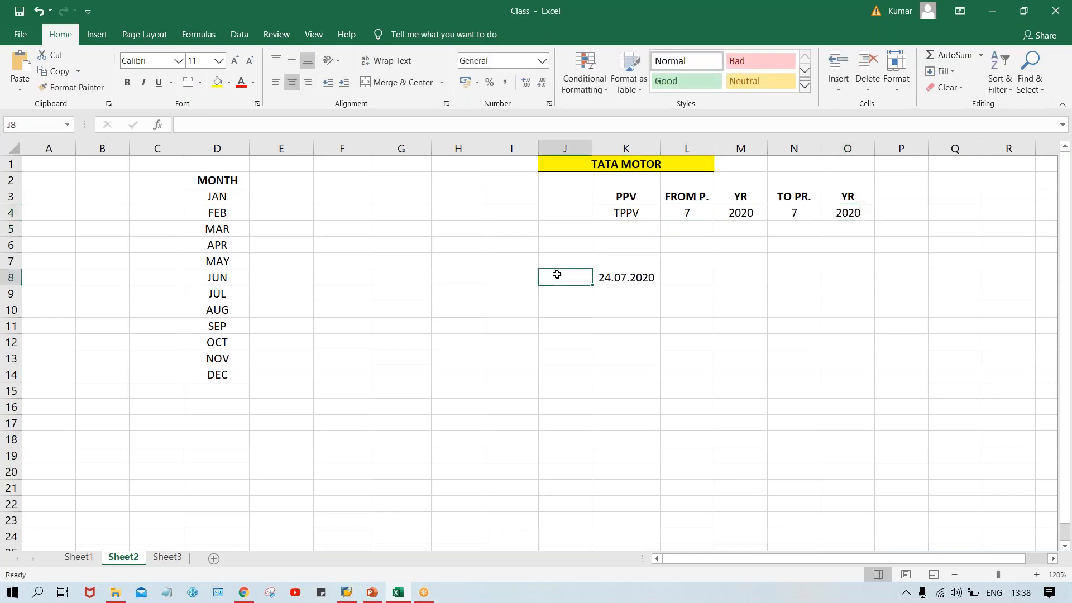
text(POST D)
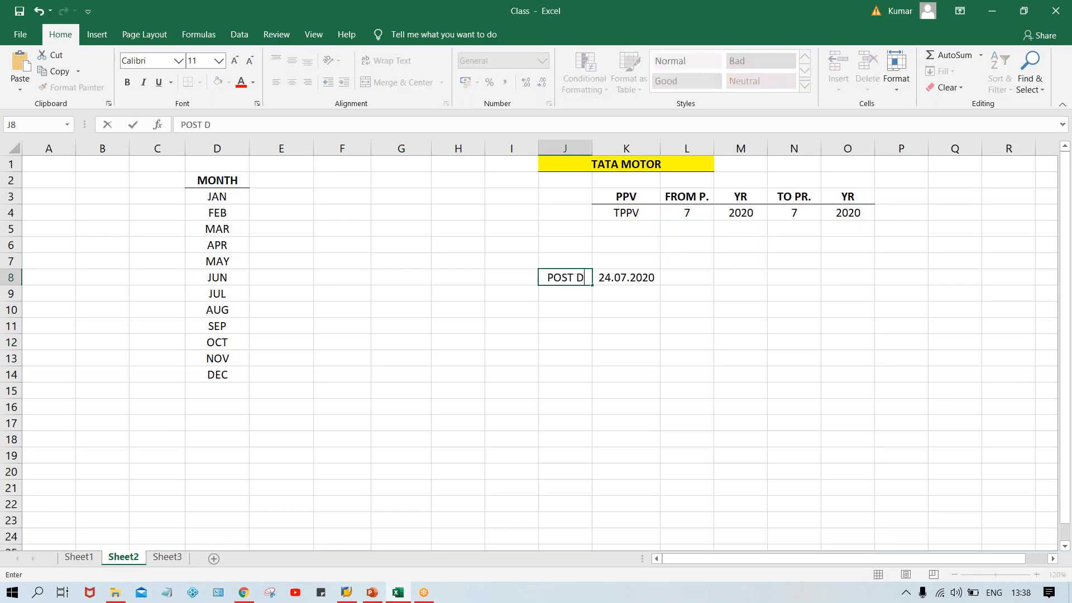
text(T.)
click(568, 277)
text(.)
key(Return)
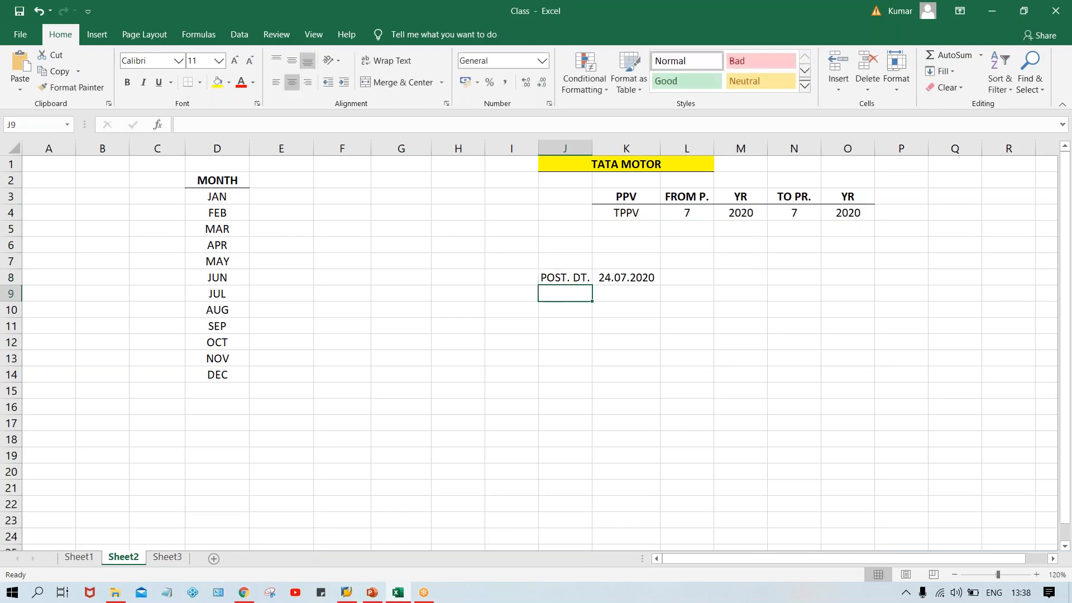
Enter the code TM00 in cell K7 above the posting date
click(631, 279)
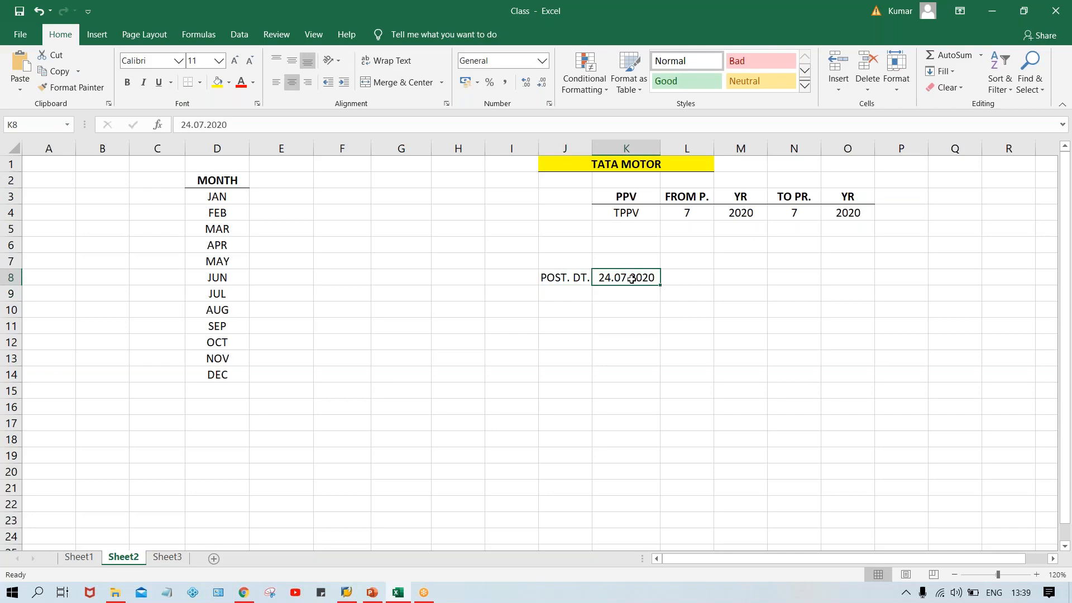
click(619, 261)
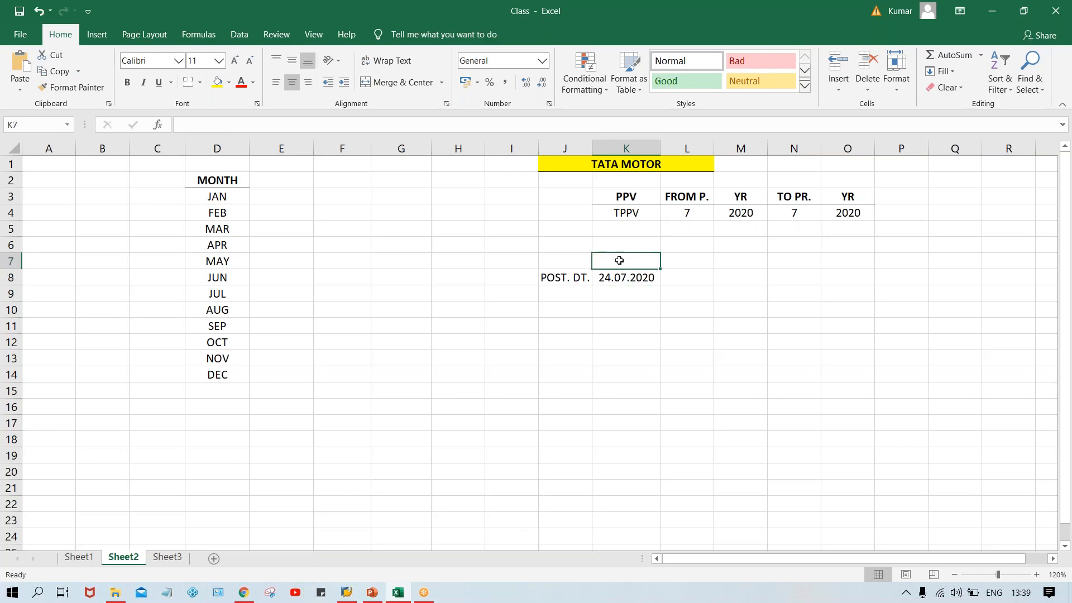
text(TM)
text(00)
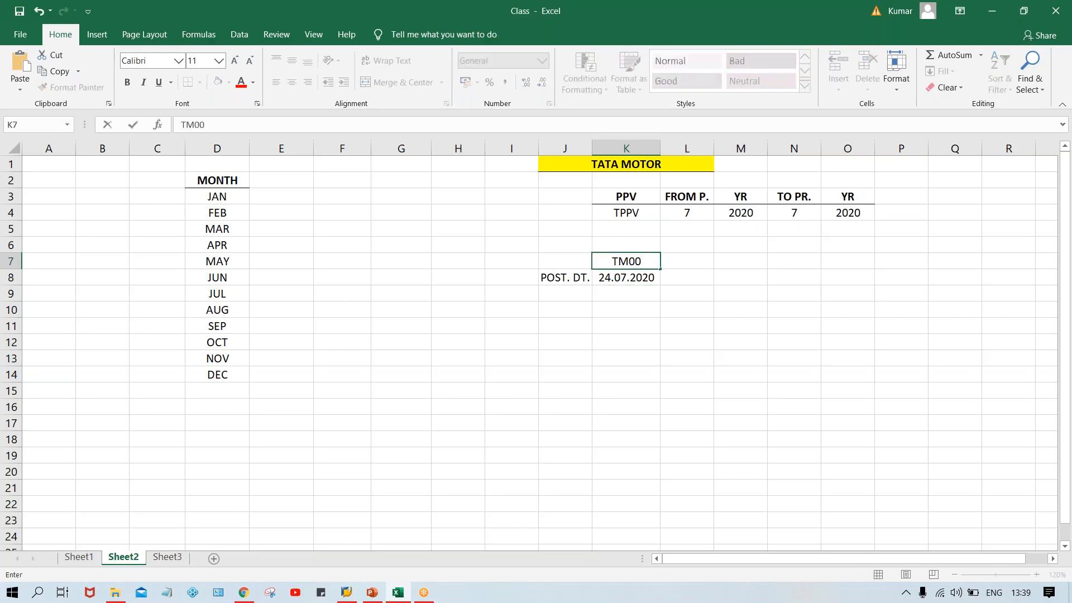
key(Return)
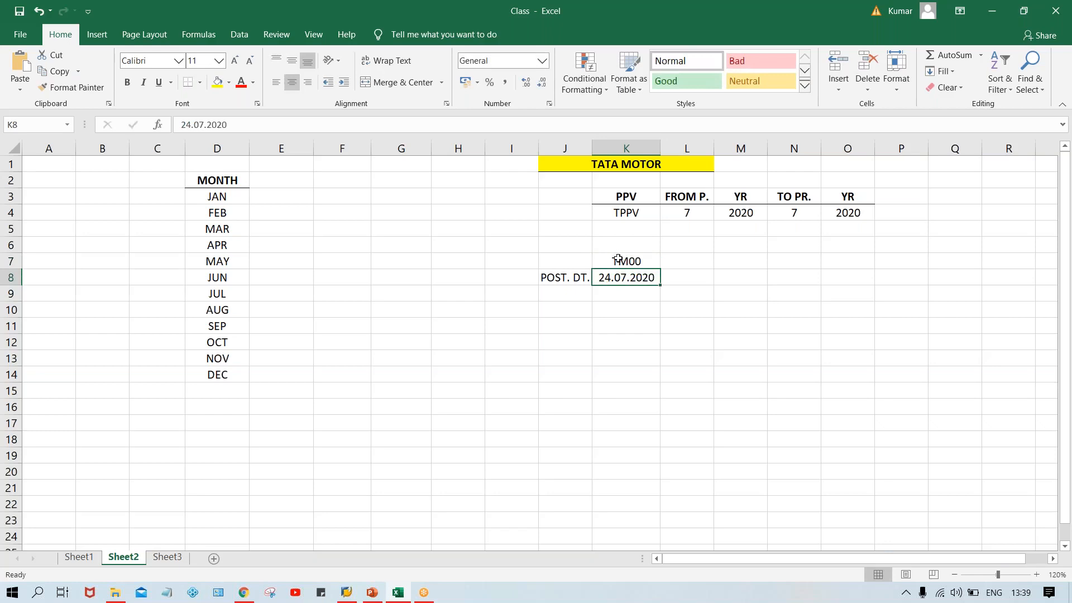
Switch to SAP Logon 740 and open the SAP FICO_2 connection
mouse_move(348, 596)
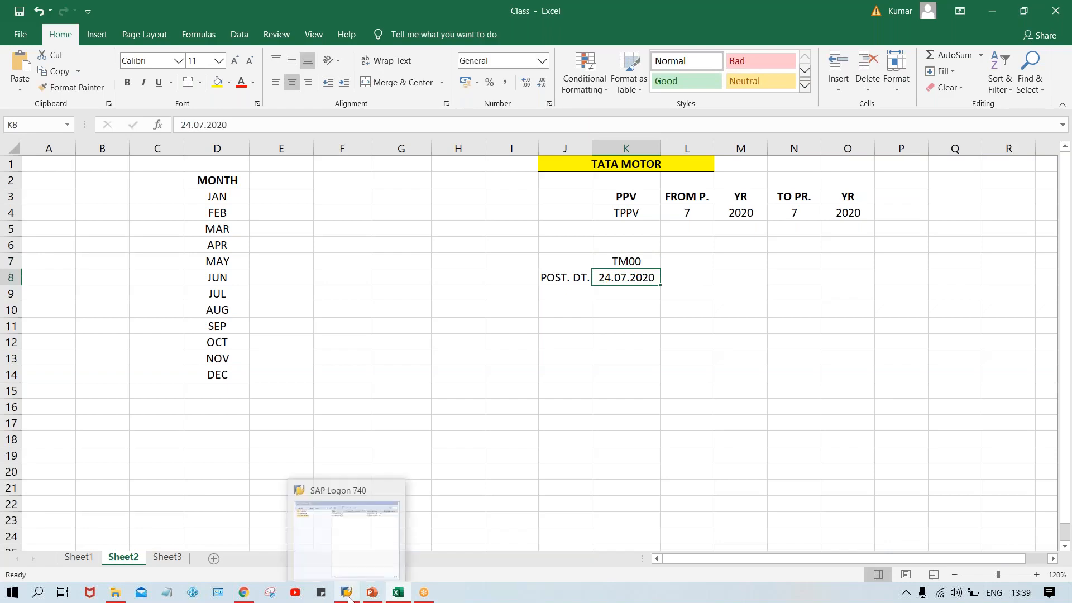
click(362, 514)
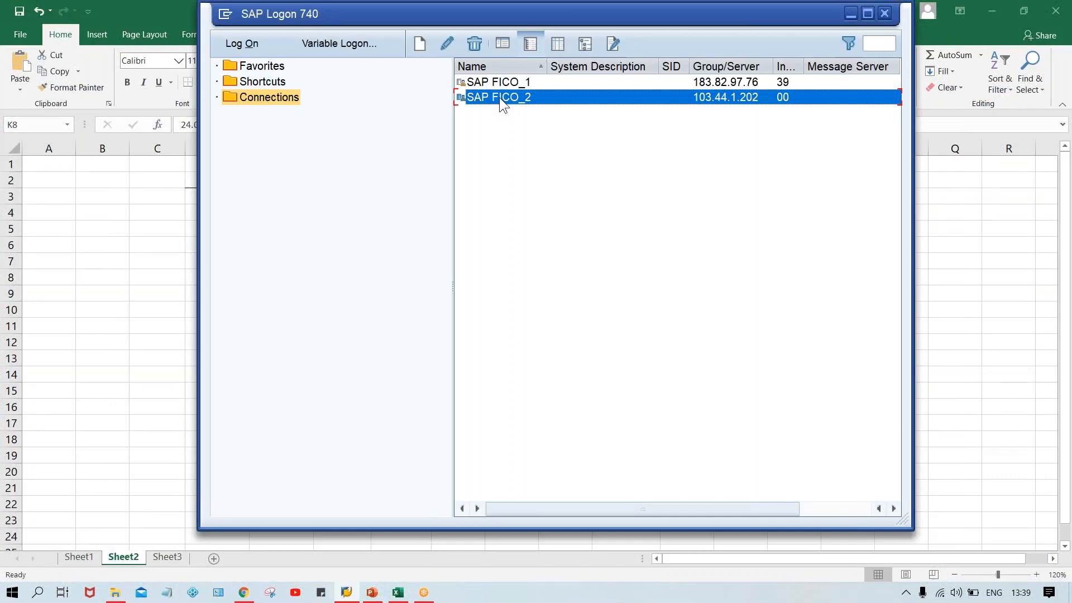
double_click(499, 97)
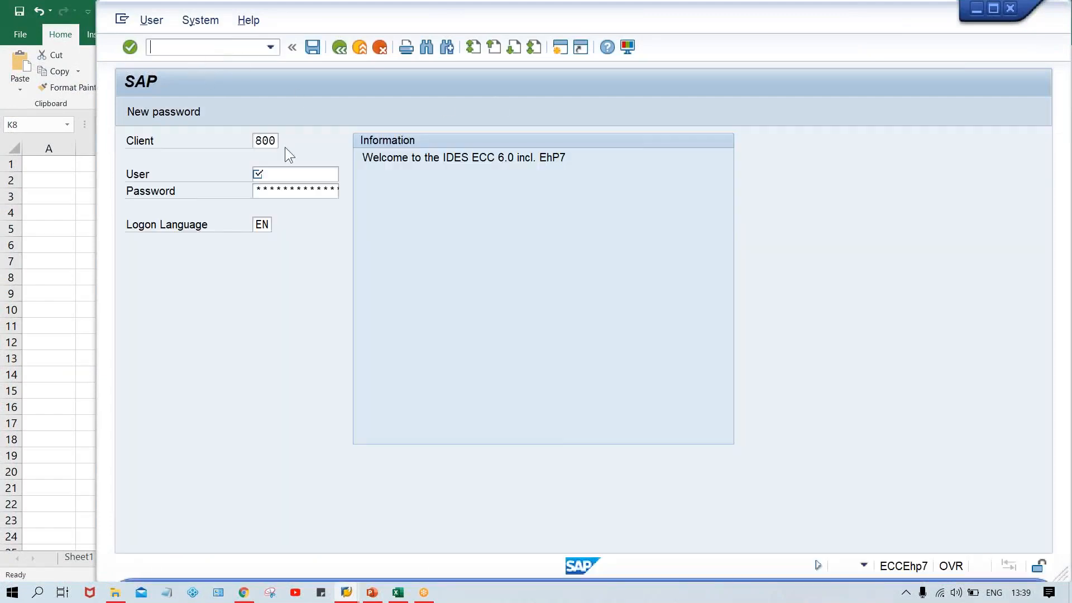
Log on to client 800 with the saved user name and the account password
click(277, 174)
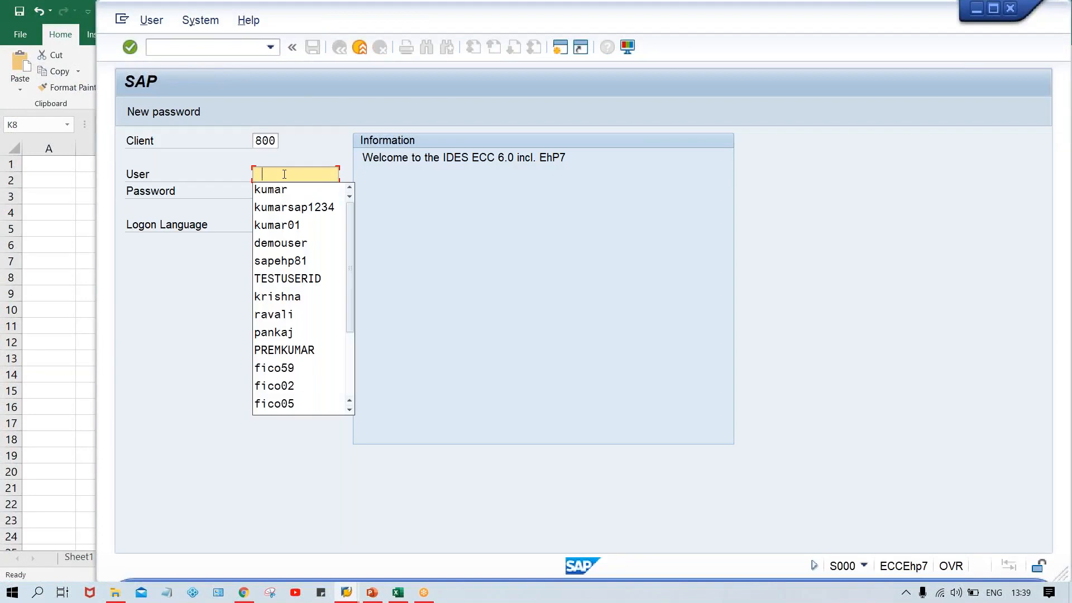
key(Down)
key(Return)
key(Tab)
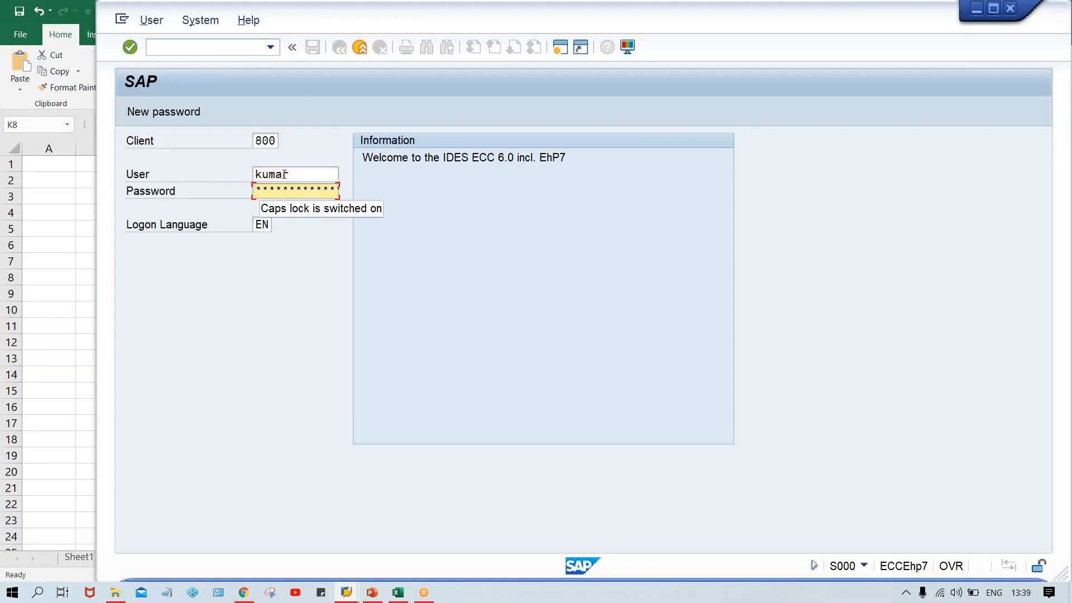
key(Caps_Lock)
text(******)
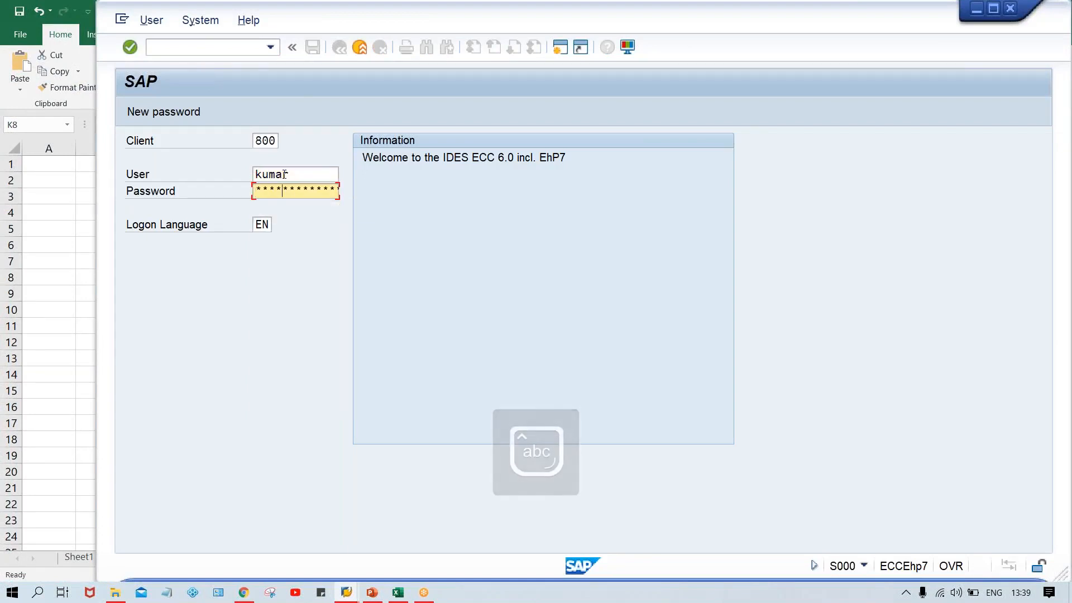
key(Return)
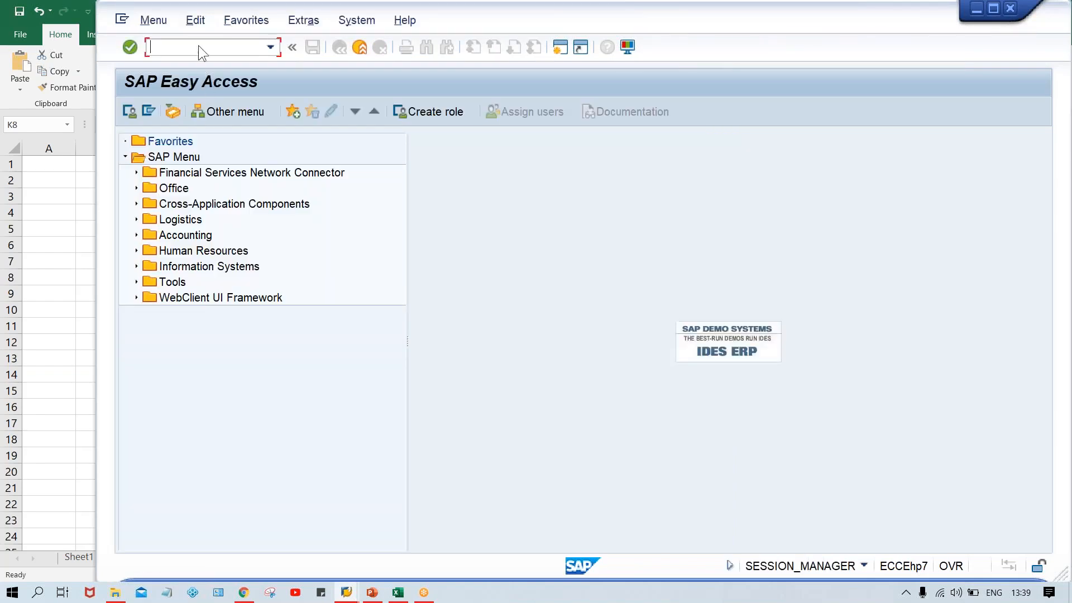
Open transaction FB50 and highlight the company code TM10 in the document header
key(Caps_Lock)
text(FB50)
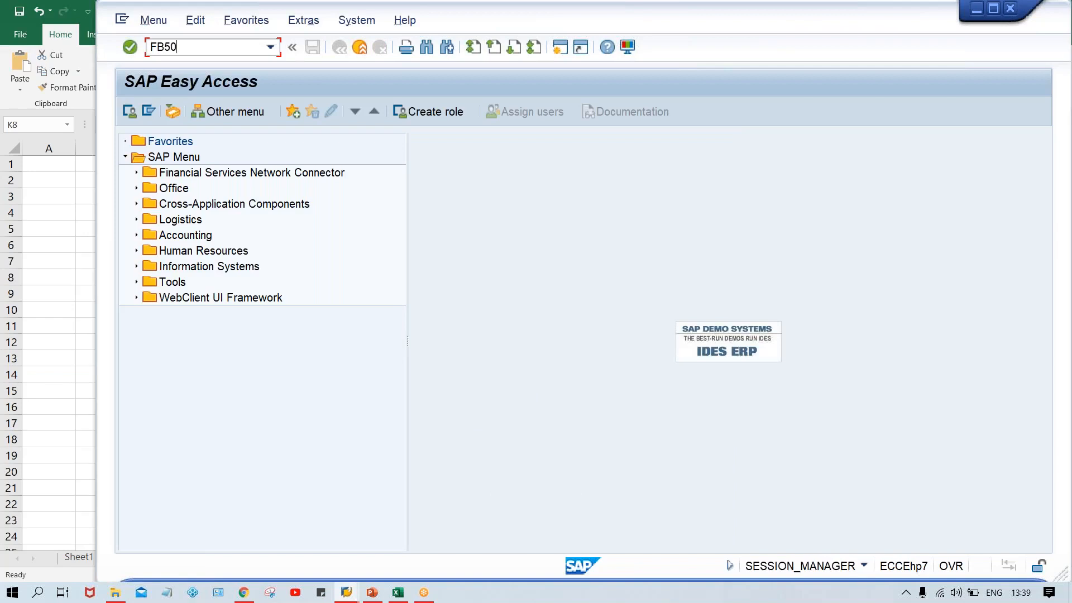
key(Return)
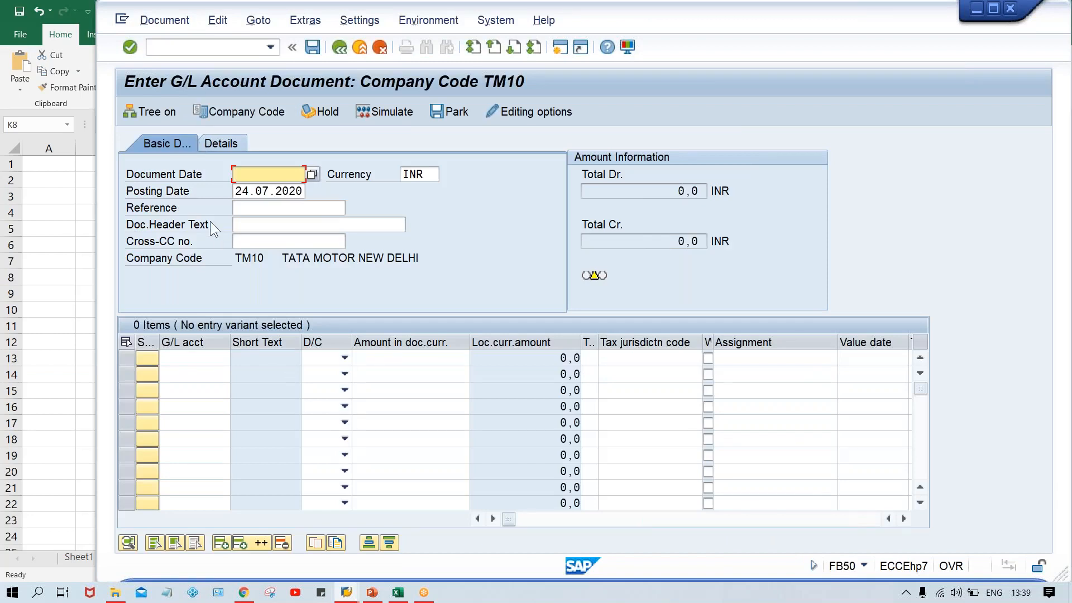
double_click(253, 258)
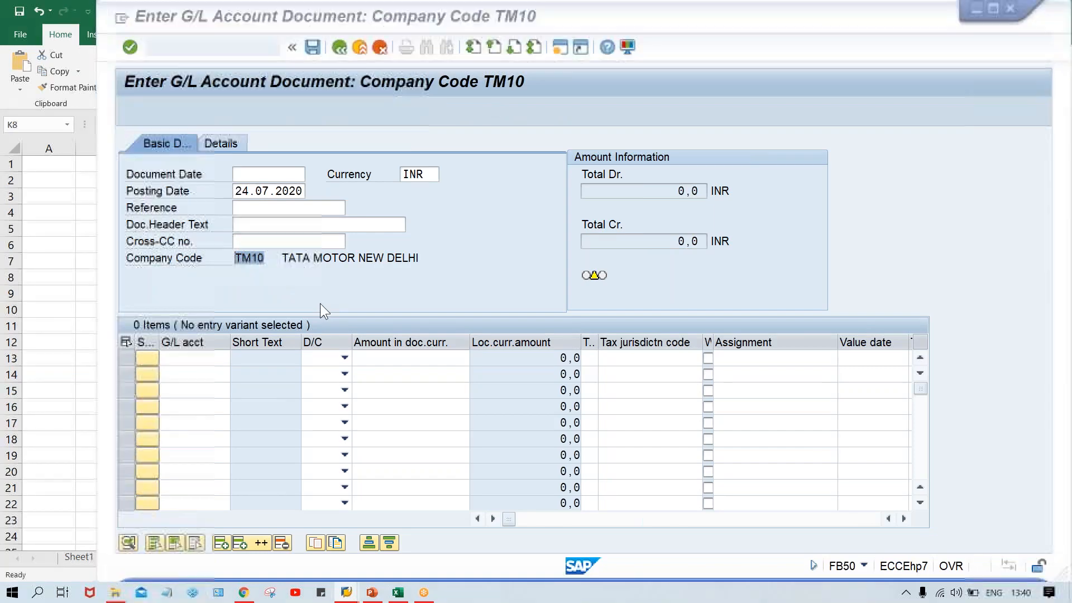
Switch to the Class workbook in Excel and enter the heading CC in J3 with the code TM00 in J4
key(alt+Tab)
key(Tab)
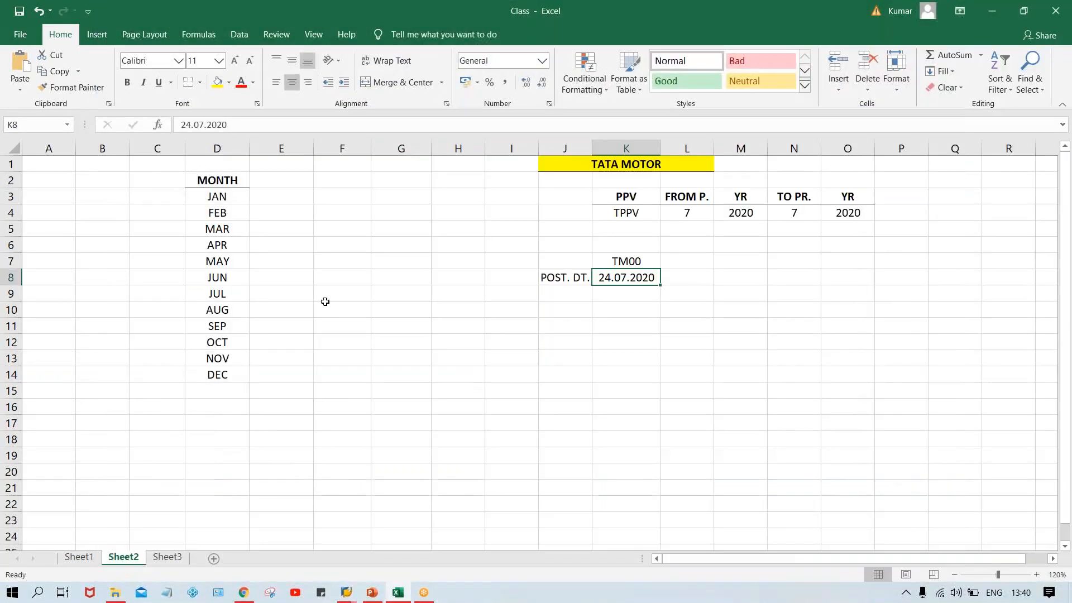
click(628, 260)
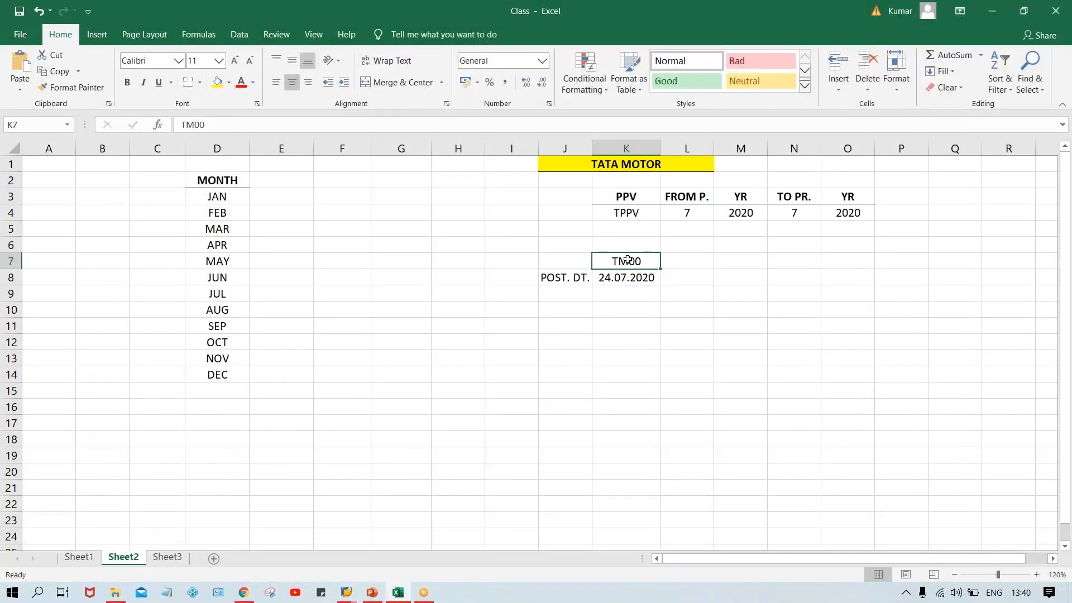
double_click(564, 196)
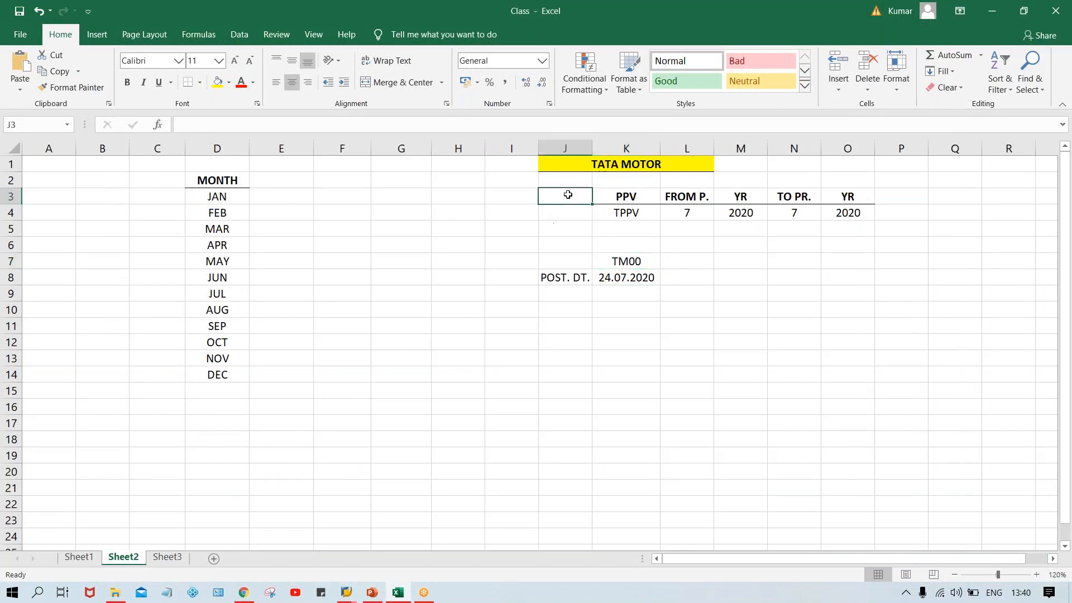
text(CC)
key(Return)
text(T)
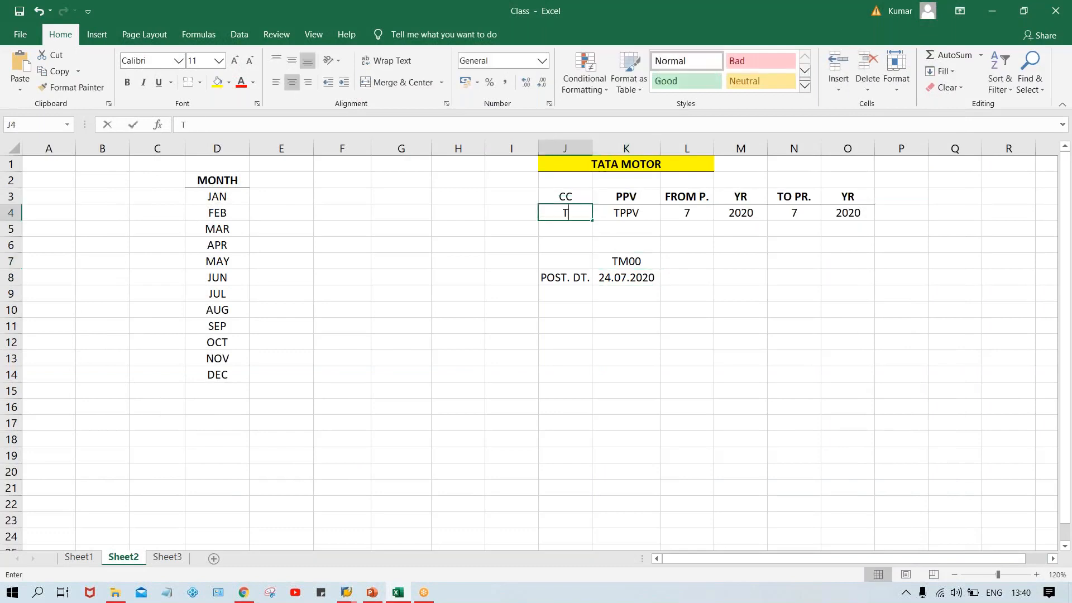
text(M00)
key(Return)
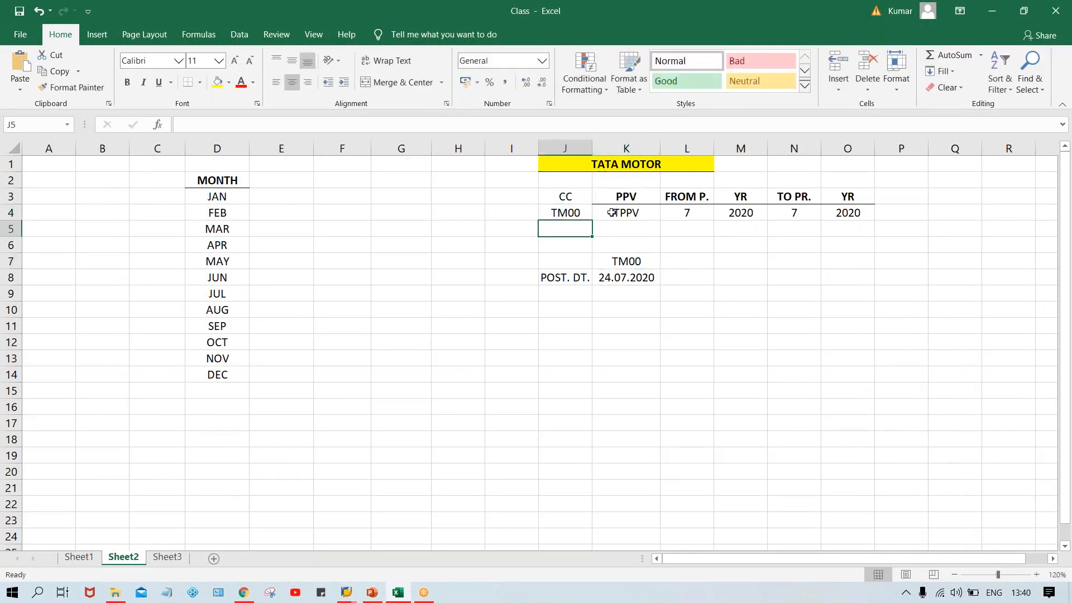
Make the CC heading in J3 bold
click(627, 223)
click(623, 210)
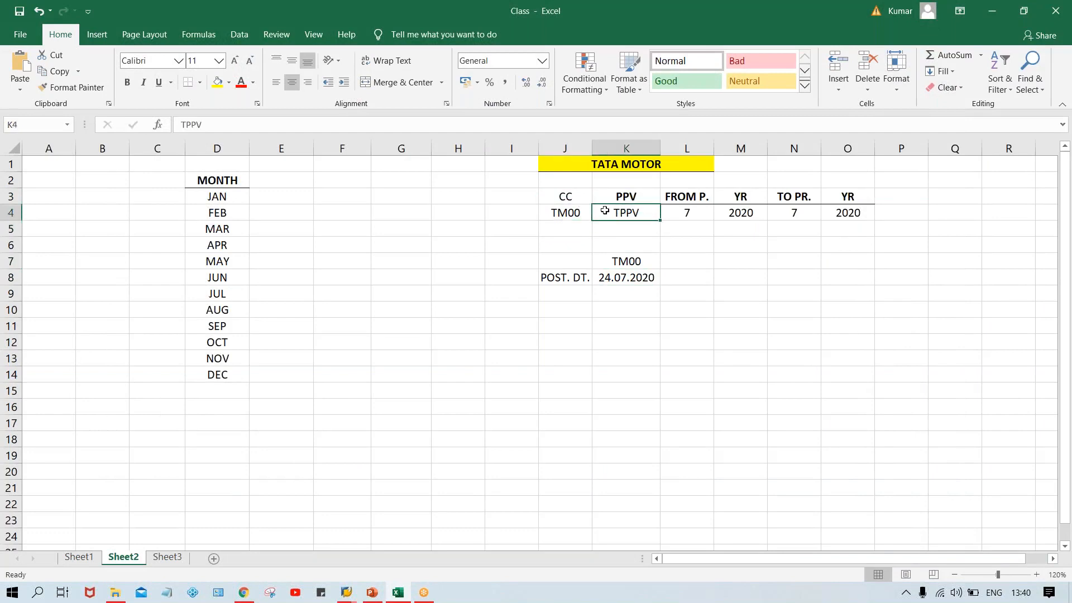
click(562, 198)
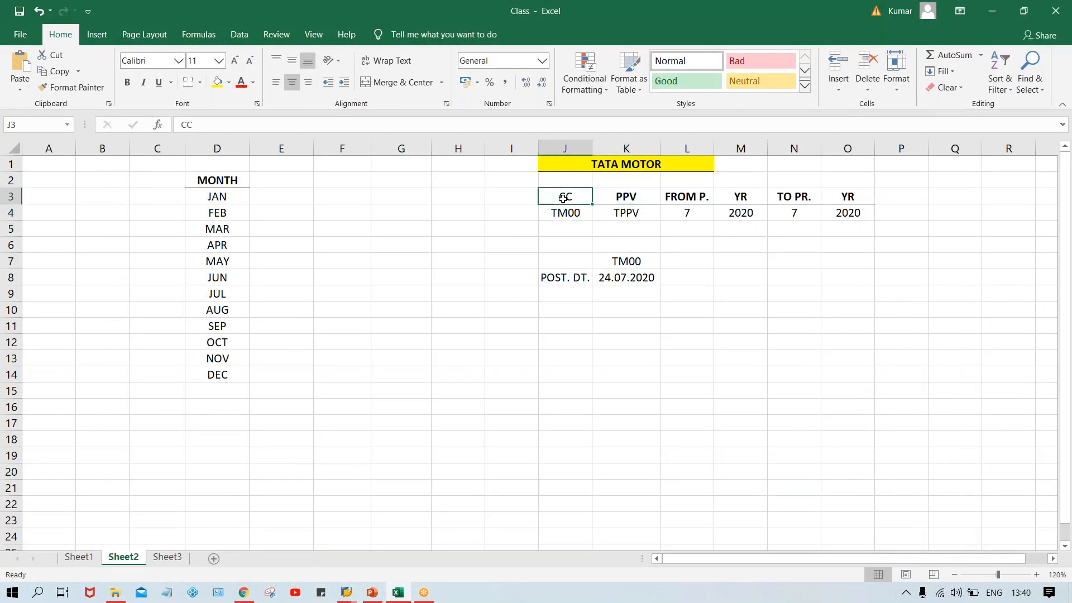
key(ctrl+b)
Compare the from and to periods in row 4 with the posting date in K8
click(701, 214)
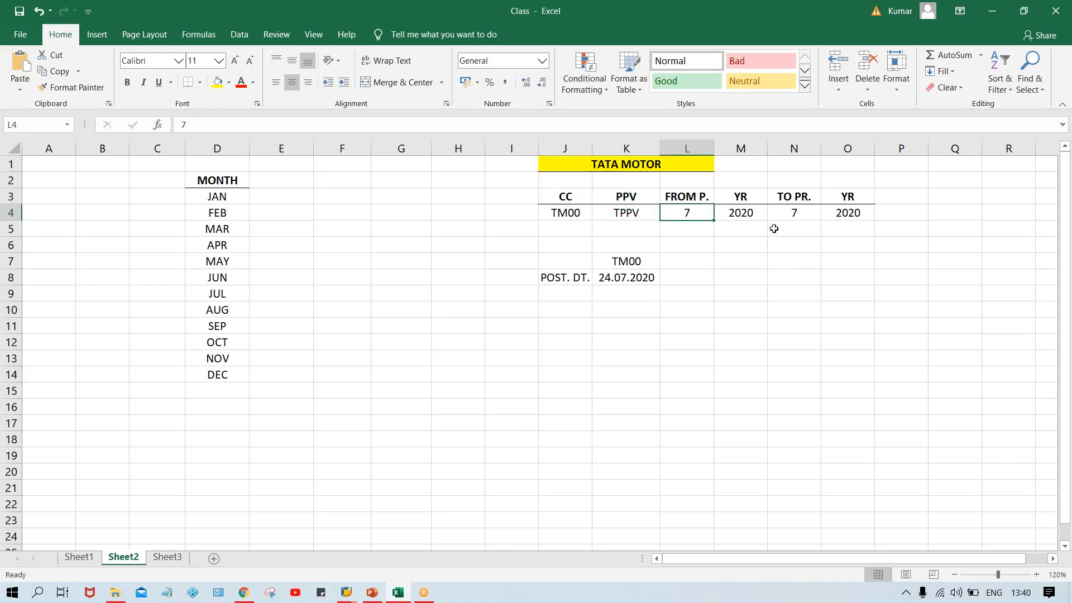
click(799, 217)
click(701, 214)
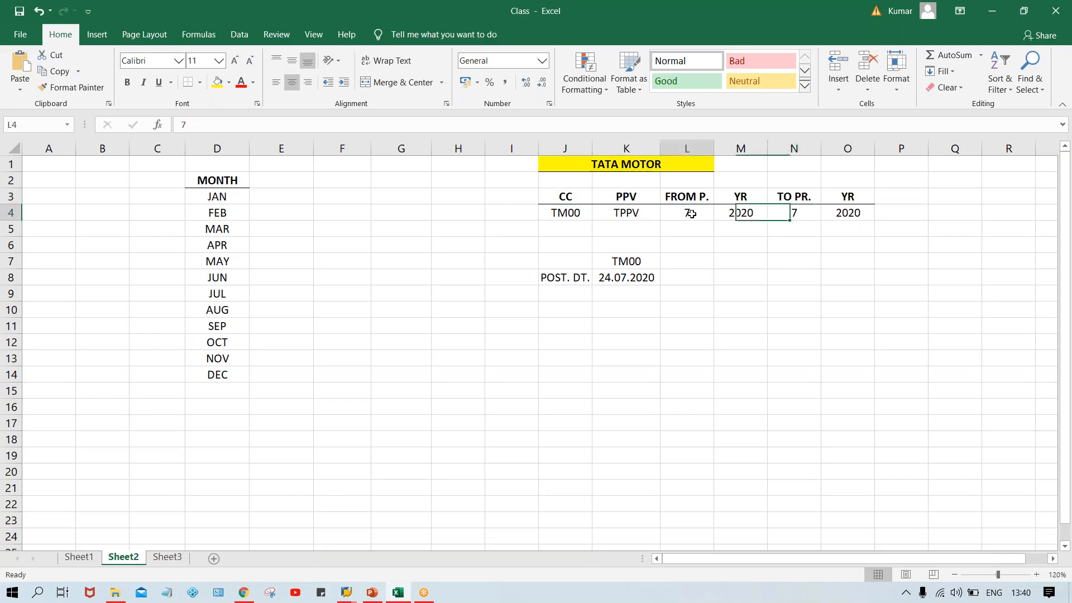
click(810, 215)
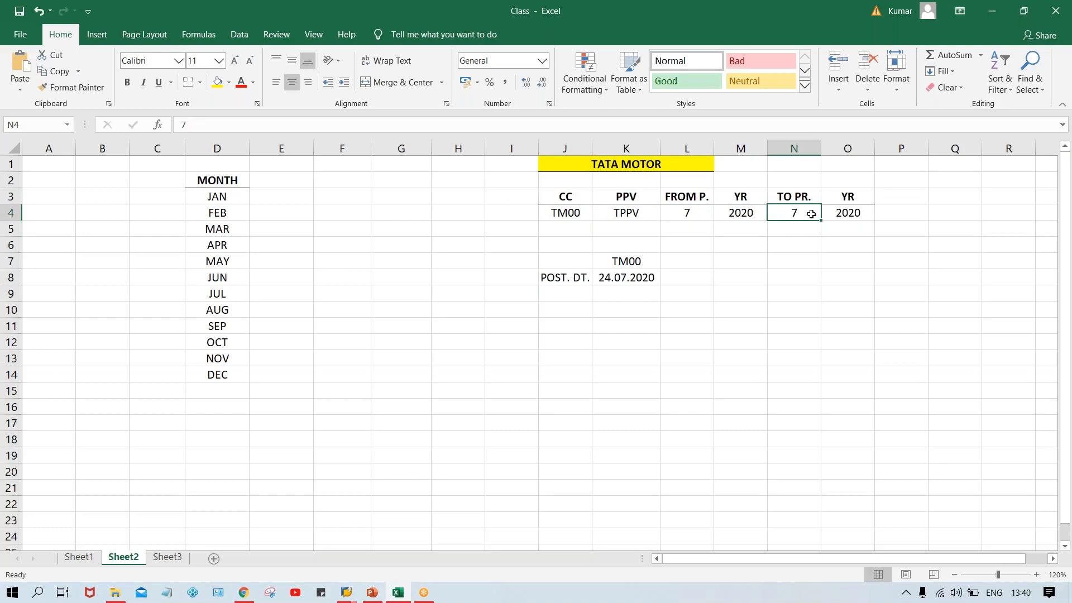
click(625, 276)
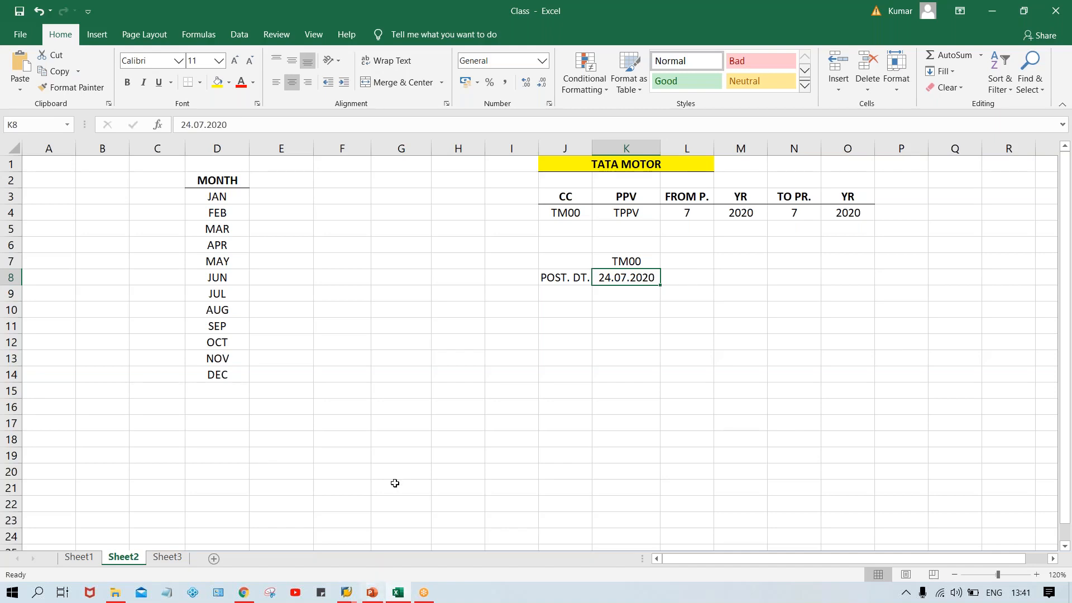
Switch to the SAP G/L account document window and open transaction OB29 in its place
mouse_move(349, 594)
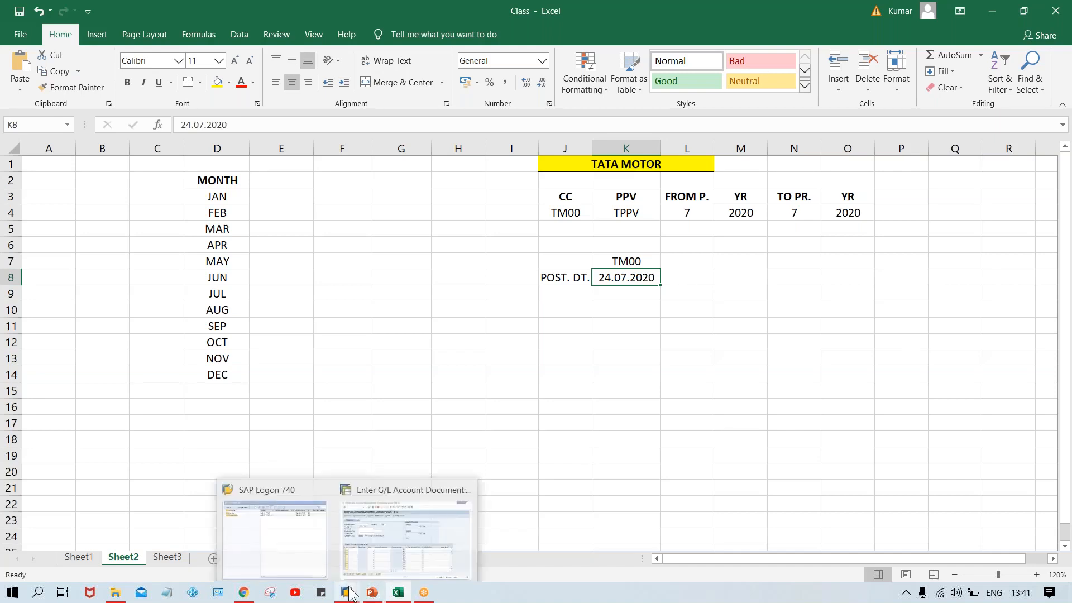
click(384, 535)
click(231, 48)
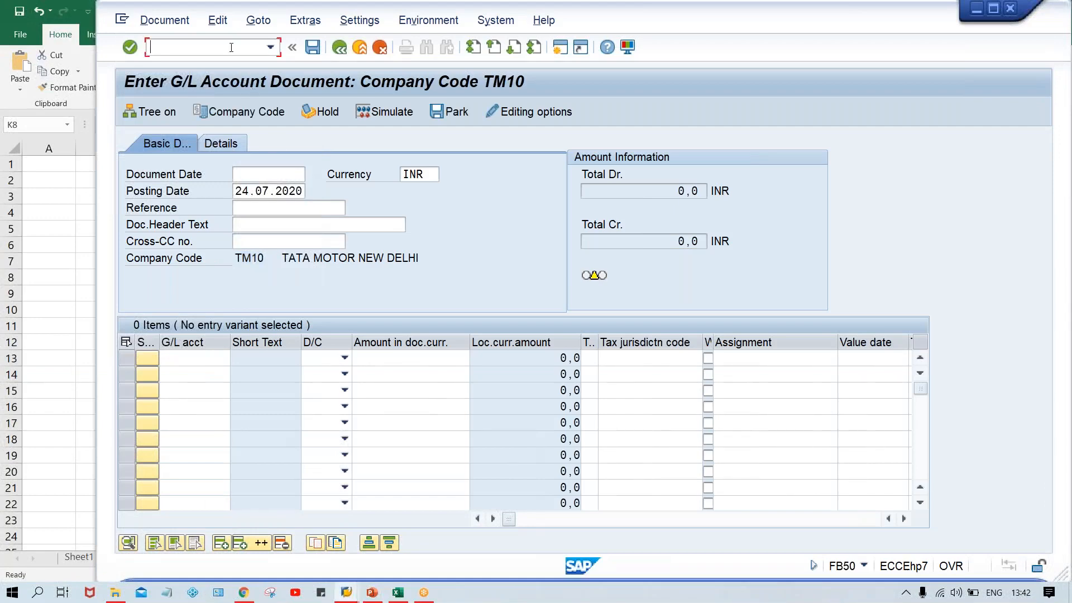
text(/NOB29)
key(Return)
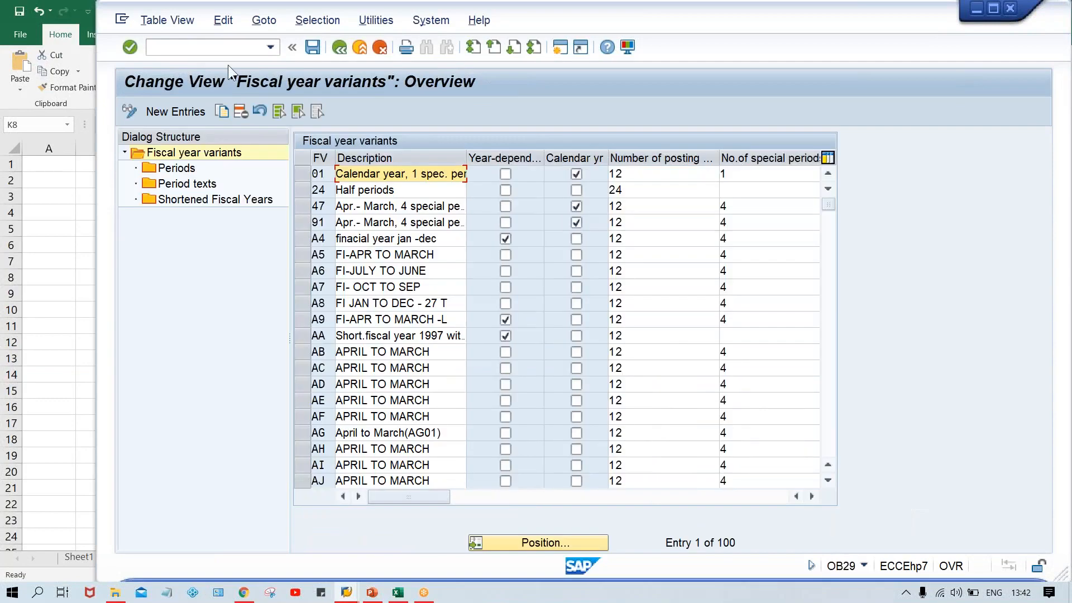
Add a new fiscal year variant T0 described as JAN TO DEC, with calendar year enabled, 12 posting periods and 4 special periods
click(174, 109)
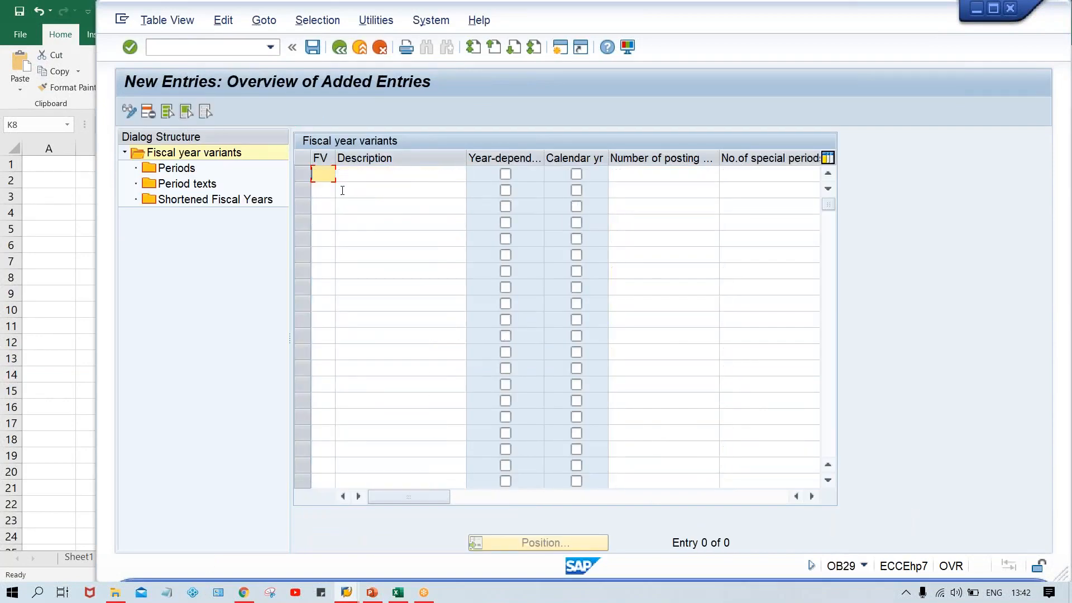
text(T0)
key(Tab)
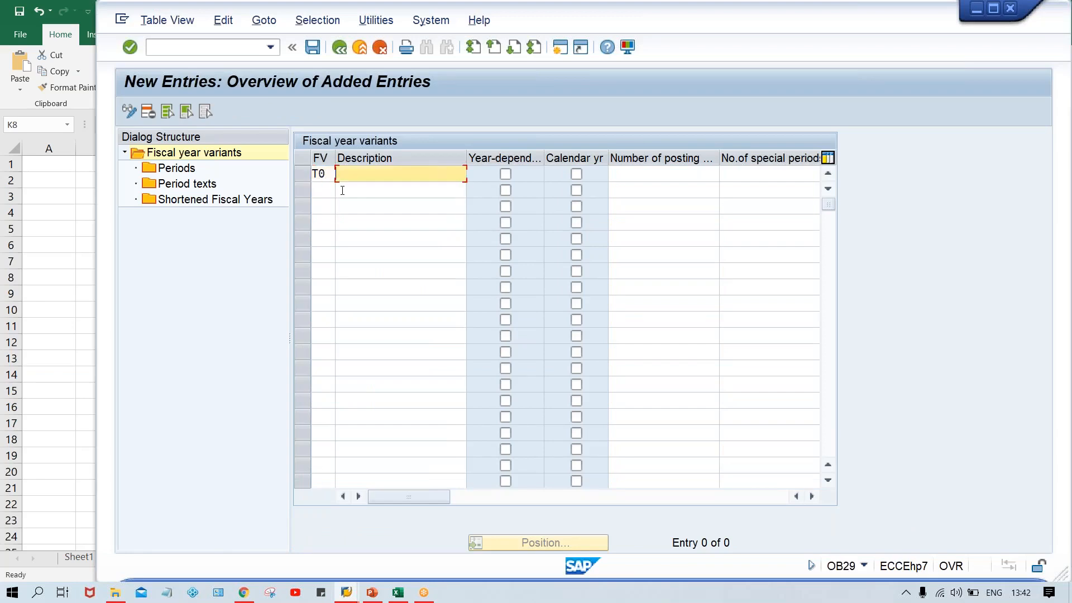
text(JAN TO DEC)
click(630, 175)
text(12)
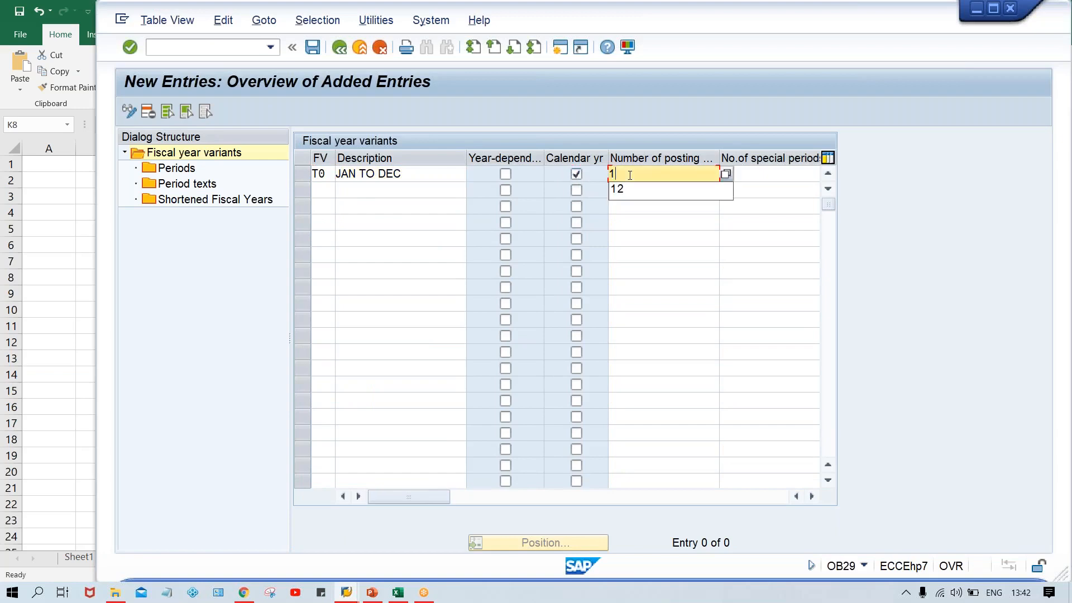
click(776, 176)
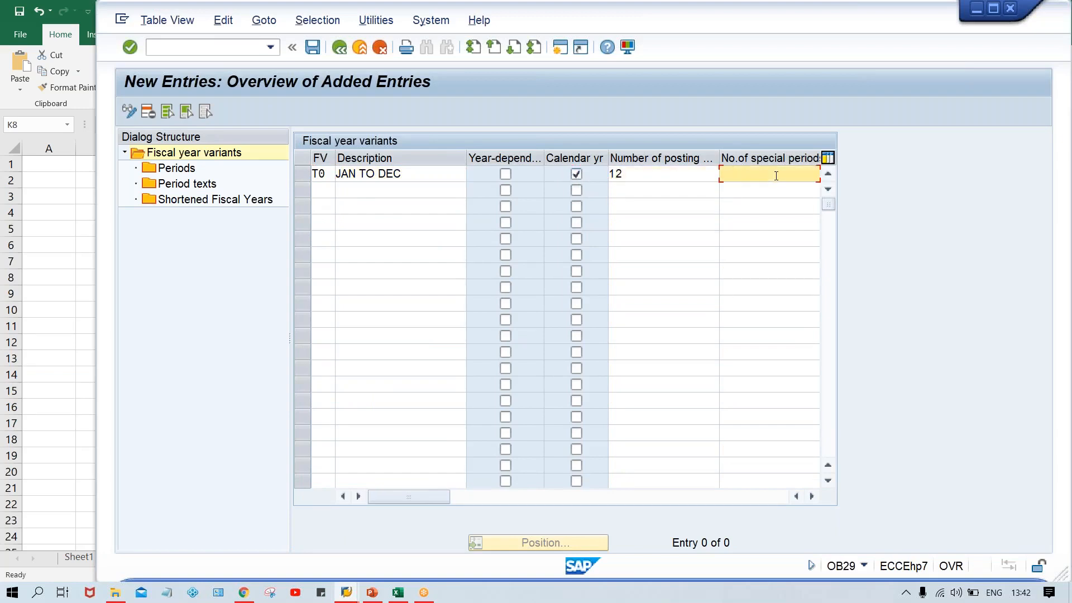
text(4)
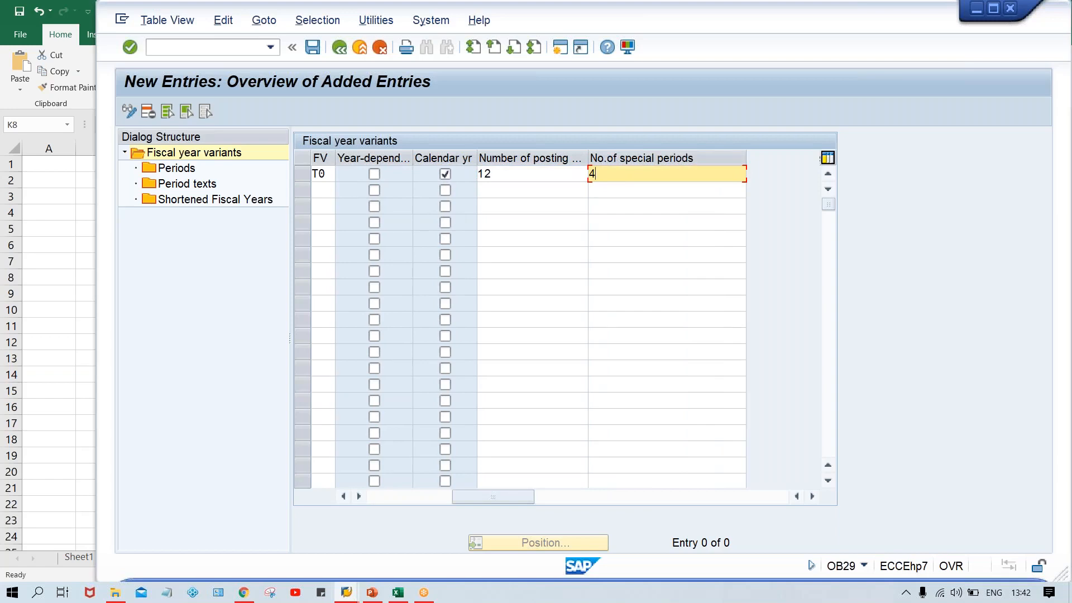
click(571, 177)
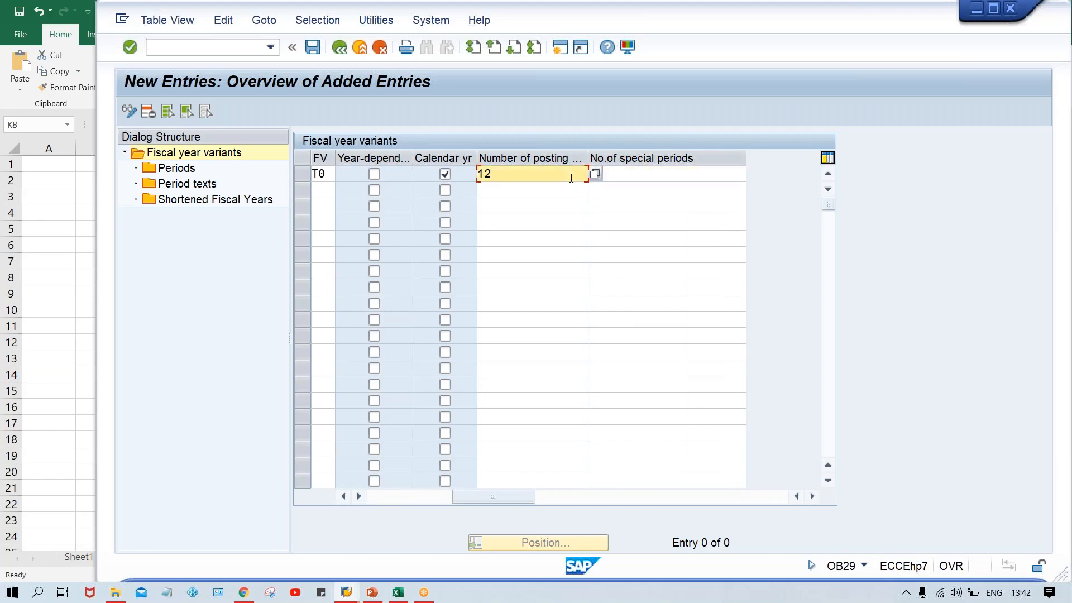
key(Return)
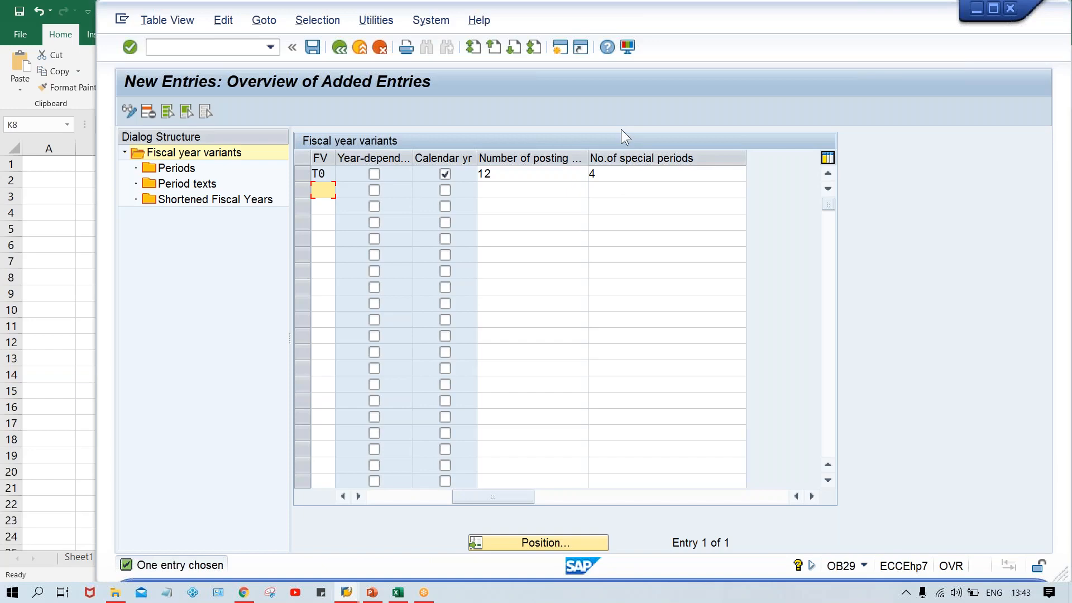
Open a new SAP session, move its window aside and start transaction FB50 in it
key(alt+Tab)
key(alt+shift+Tab)
click(560, 48)
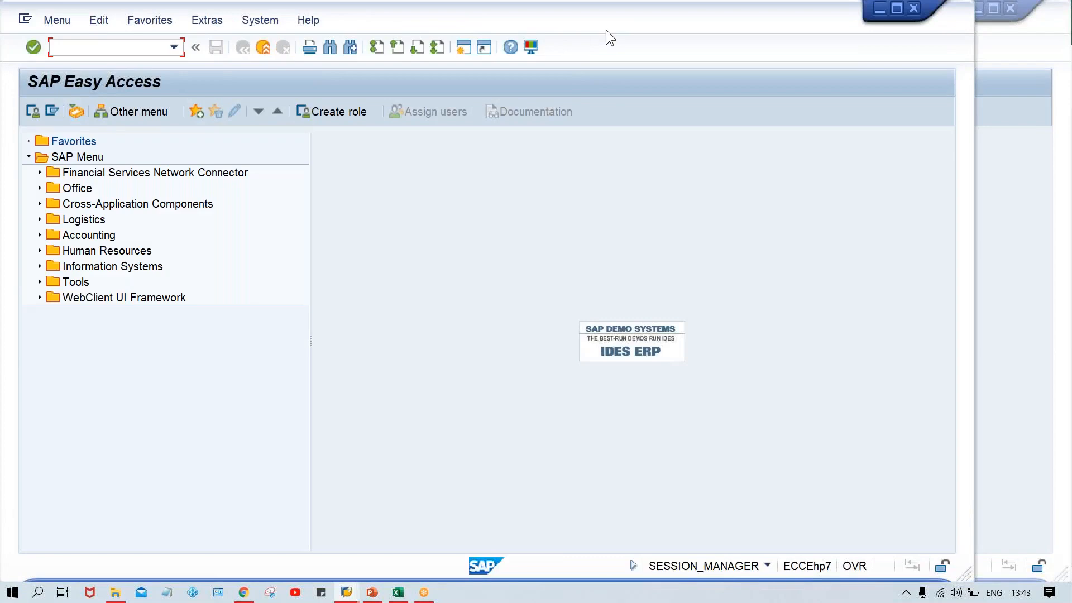
drag(606, 29, 691, 33)
text(FB50)
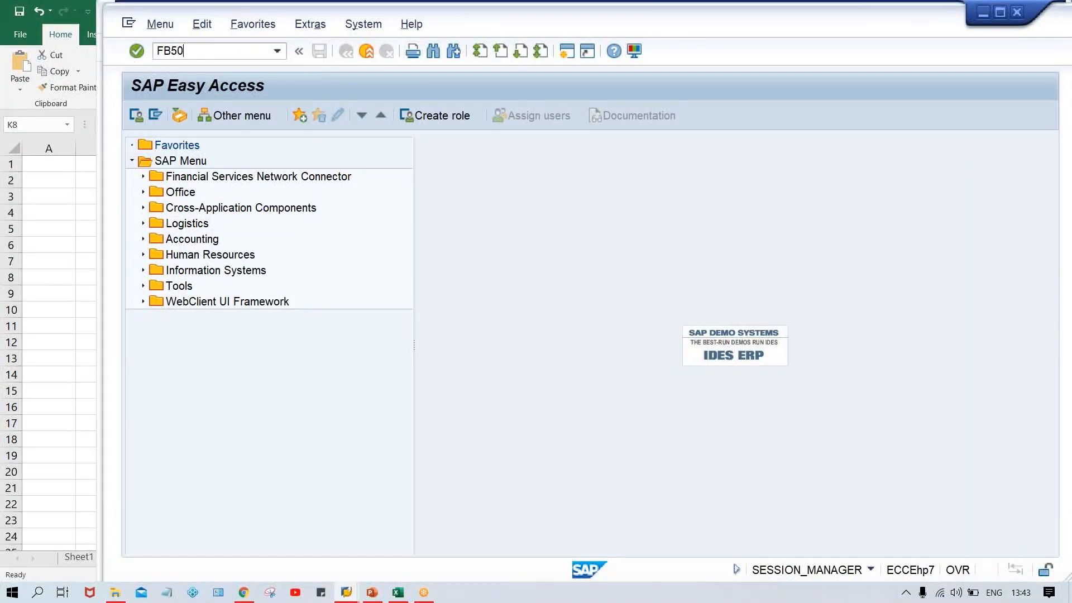
key(Return)
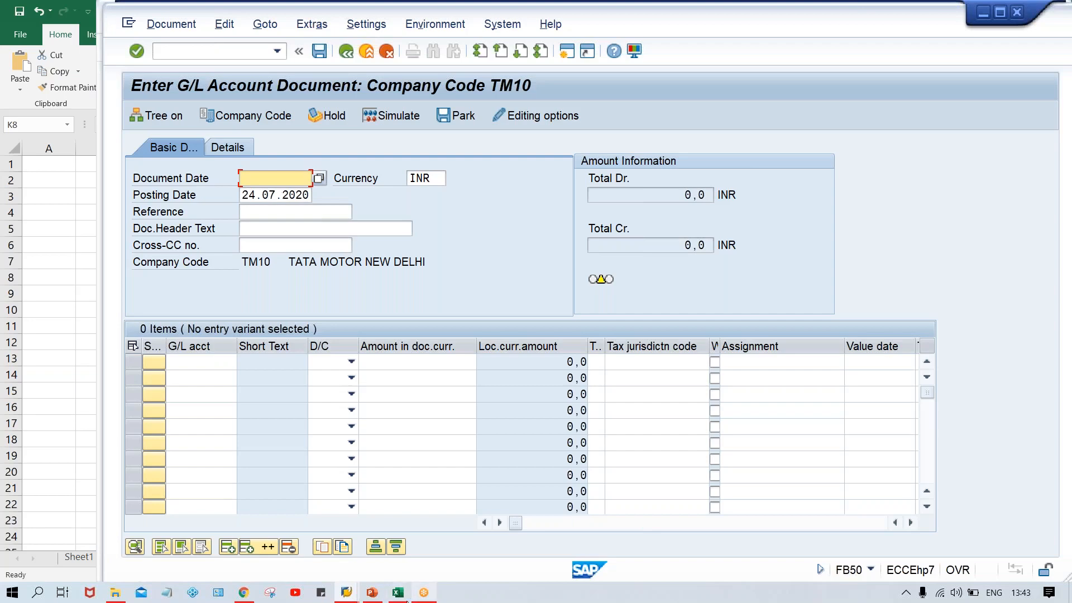
Switch to the Excel workbook and enter a bold JAN-DEC heading in E2 beside the MONTH column
mouse_move(400, 596)
click(399, 539)
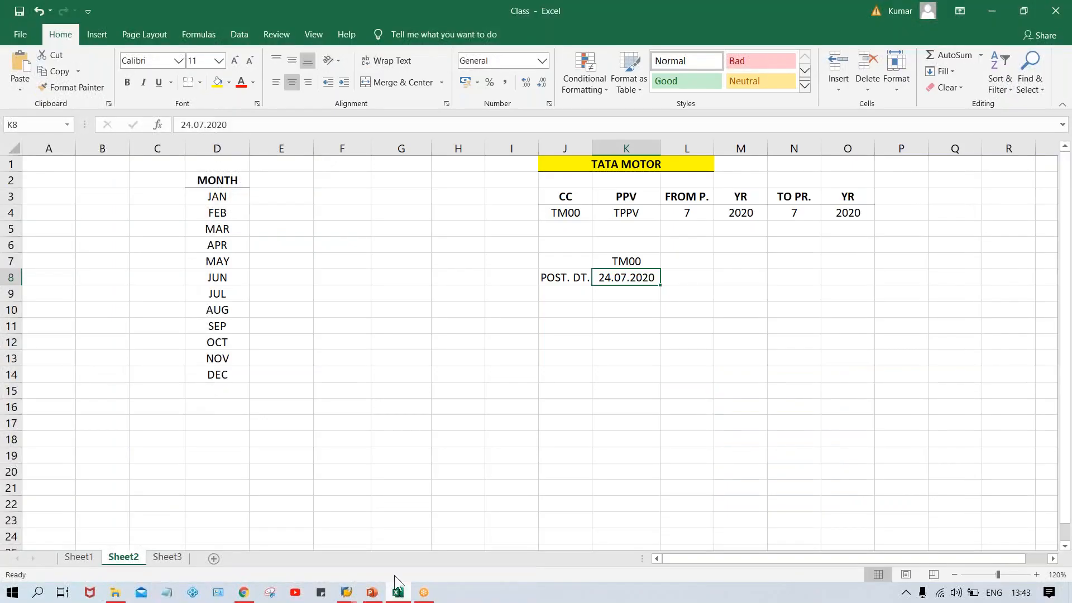
click(284, 176)
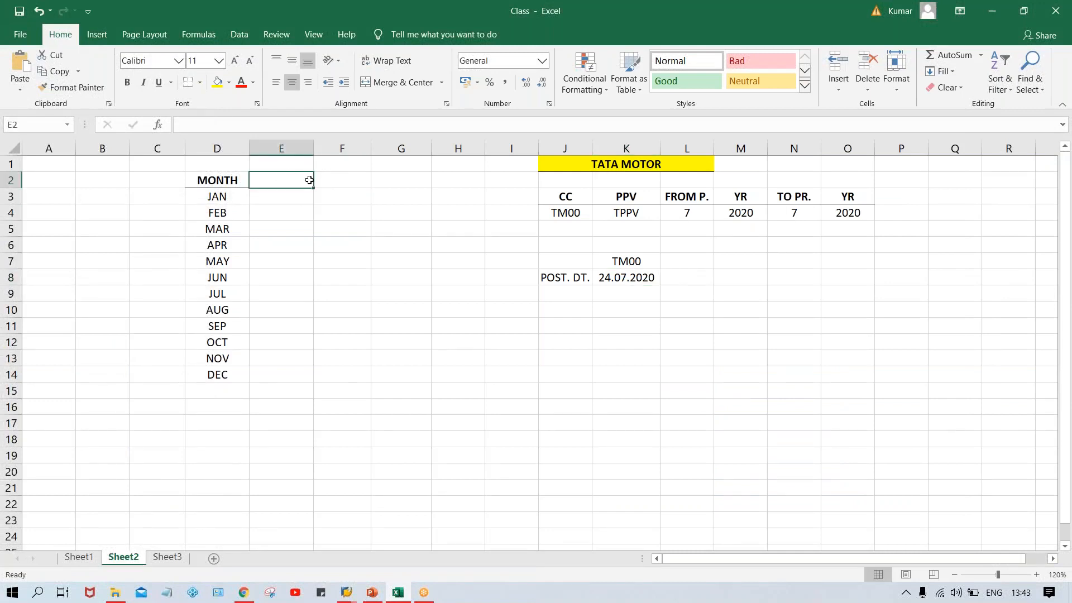
text(JAN)
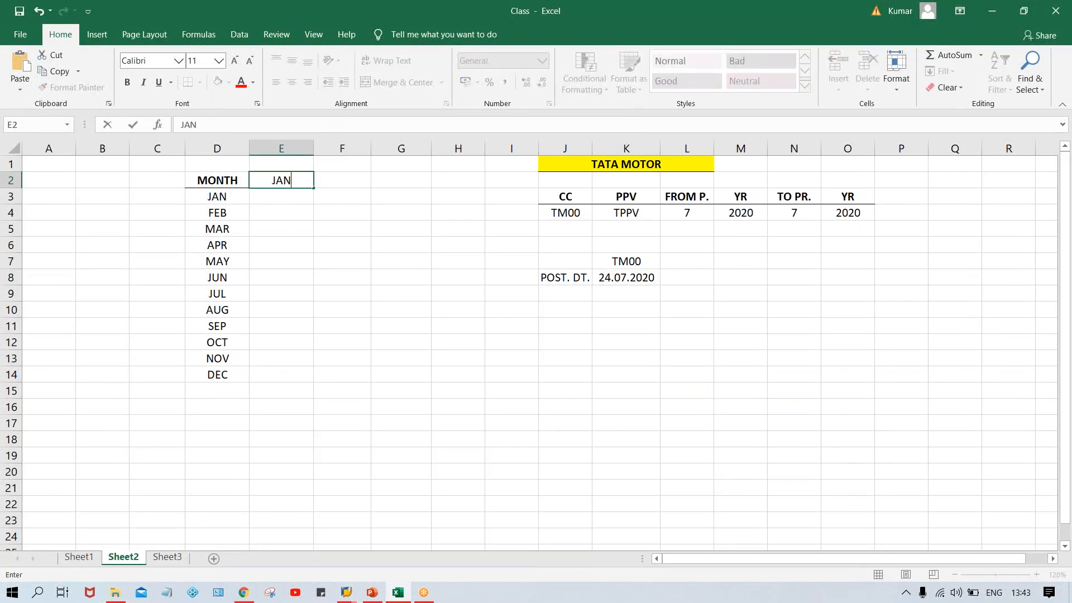
text(-DEC)
key(Return)
click(298, 180)
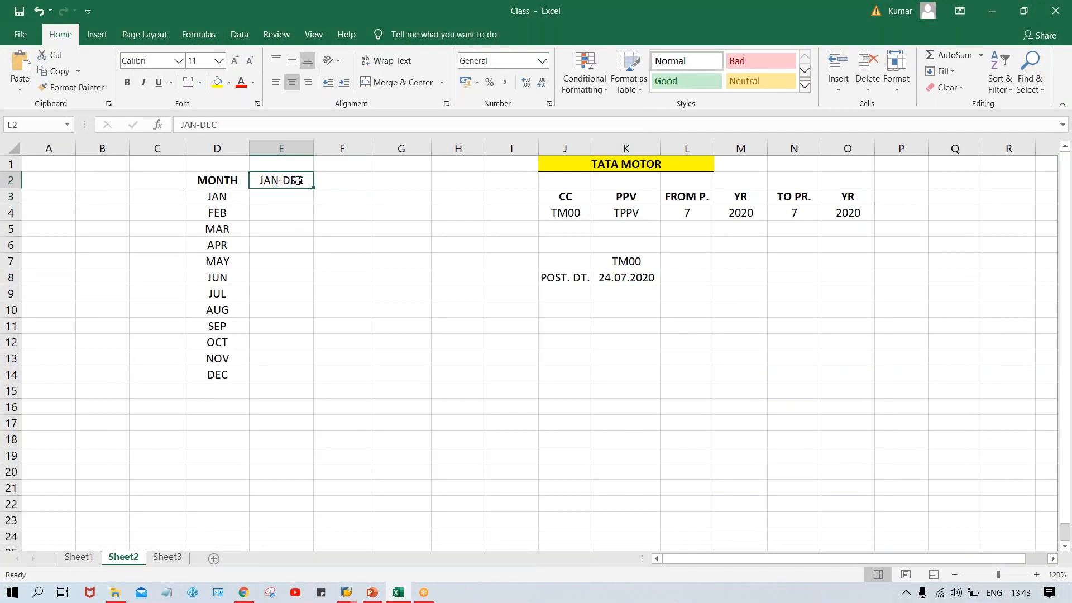
key(ctrl+b)
Number the months from JAN to DEC in E3:E14 with a fill series running from 1 to 12
click(280, 193)
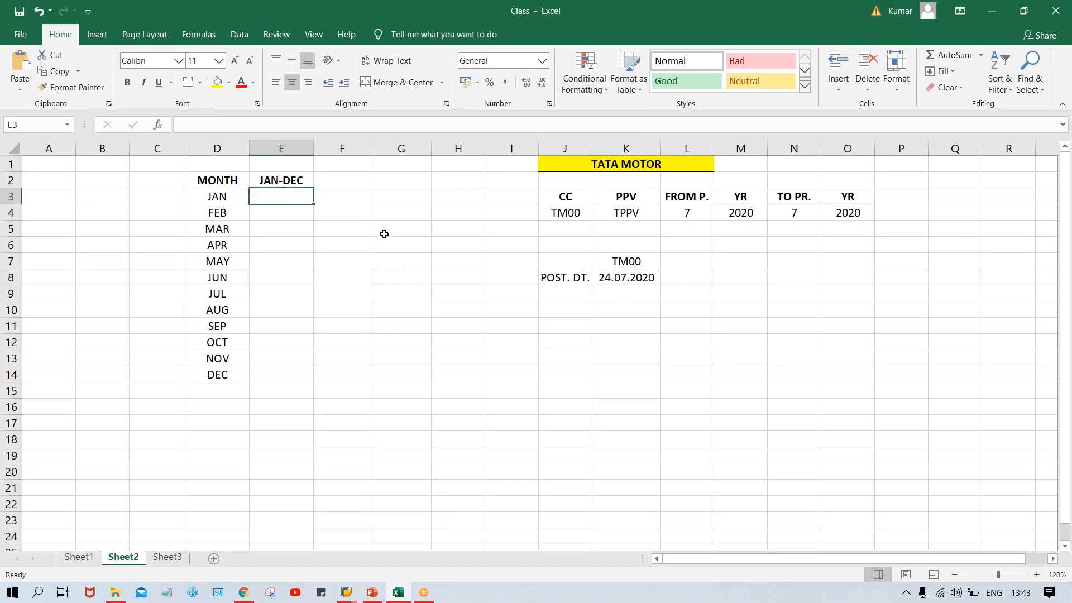
text(1)
key(Return)
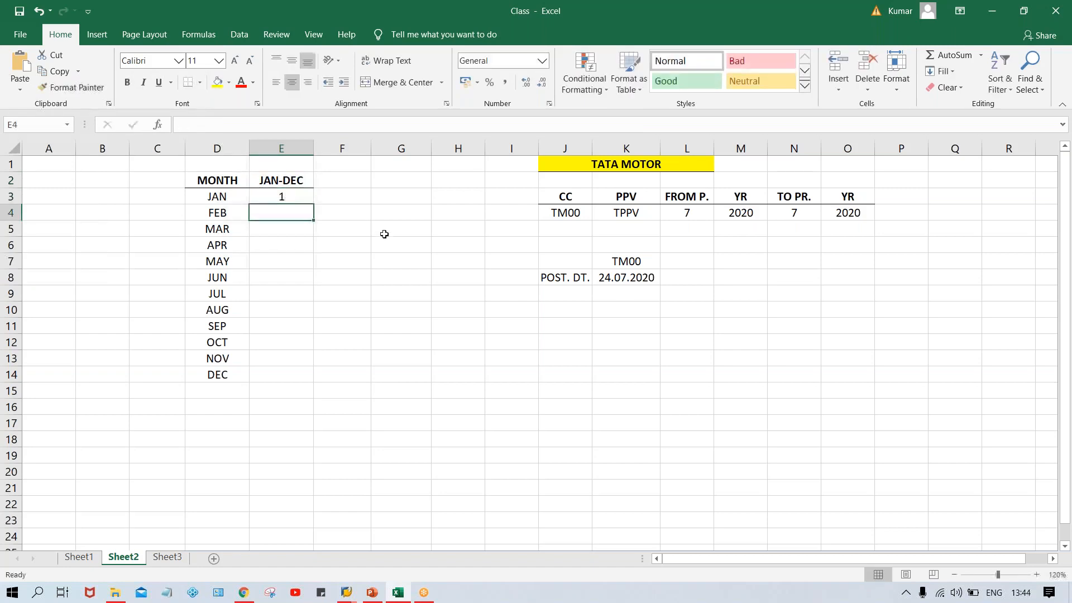
click(287, 196)
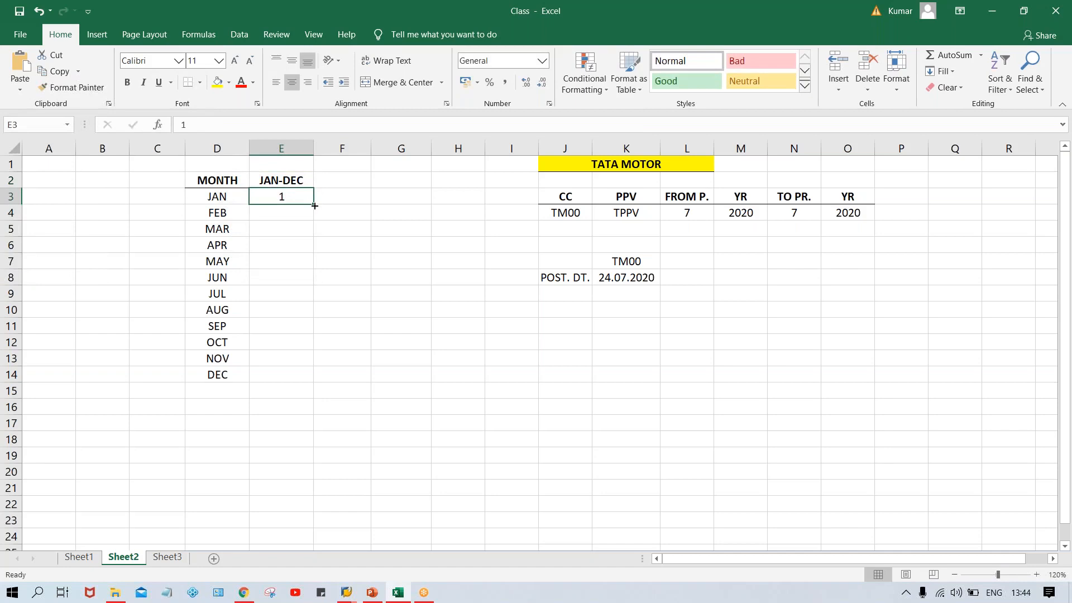
drag(314, 206, 314, 385)
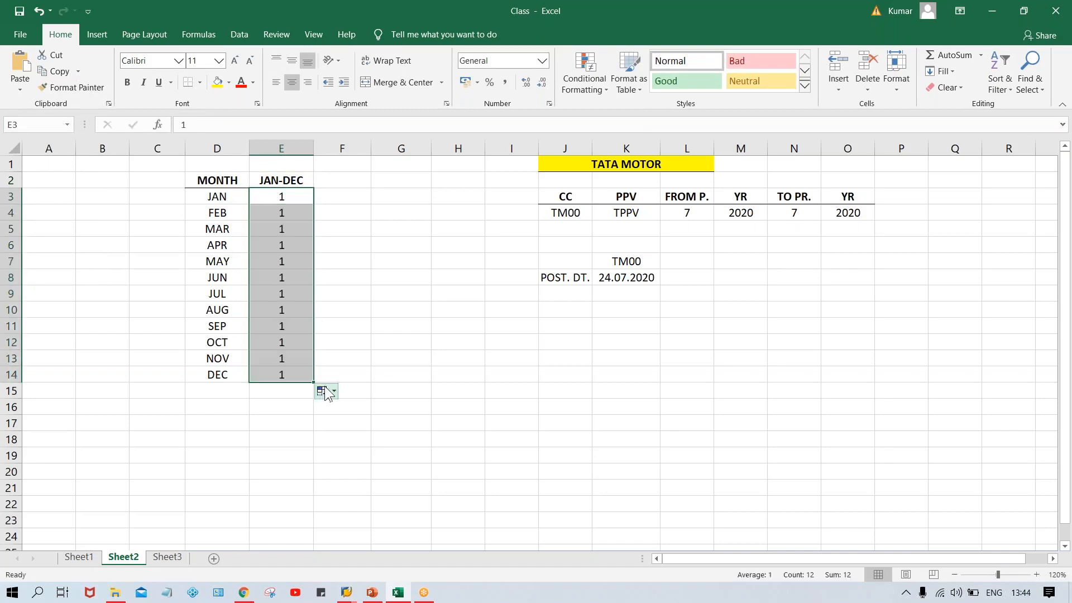
click(331, 390)
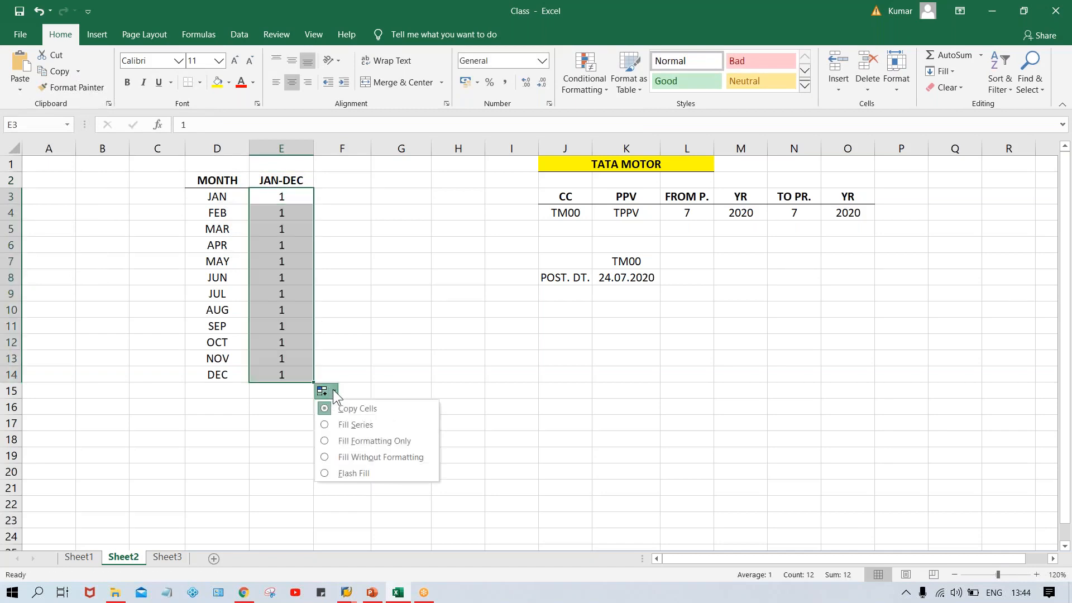
click(367, 424)
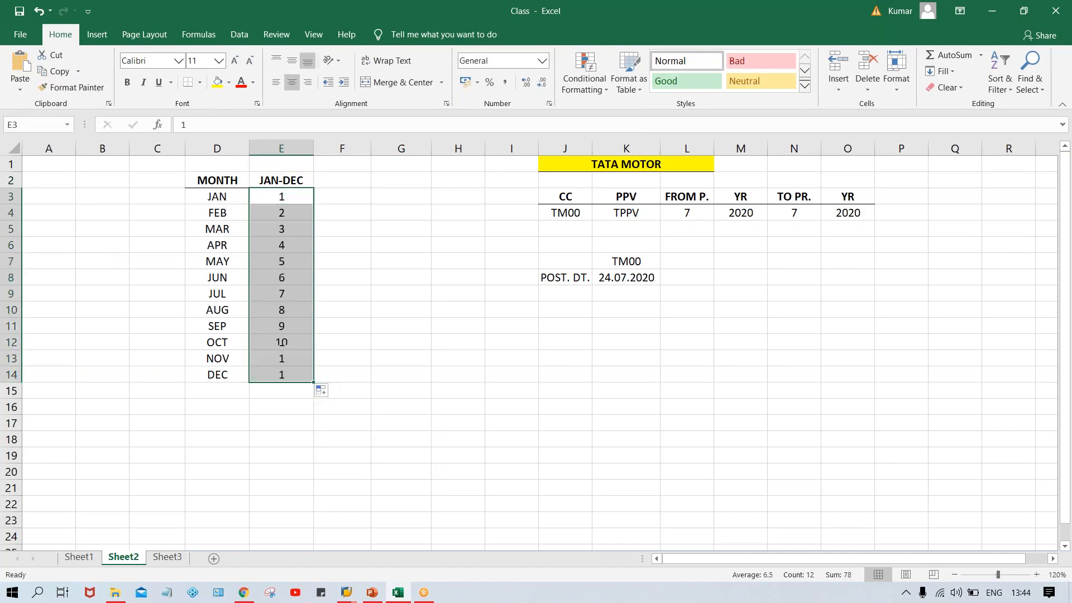
click(282, 376)
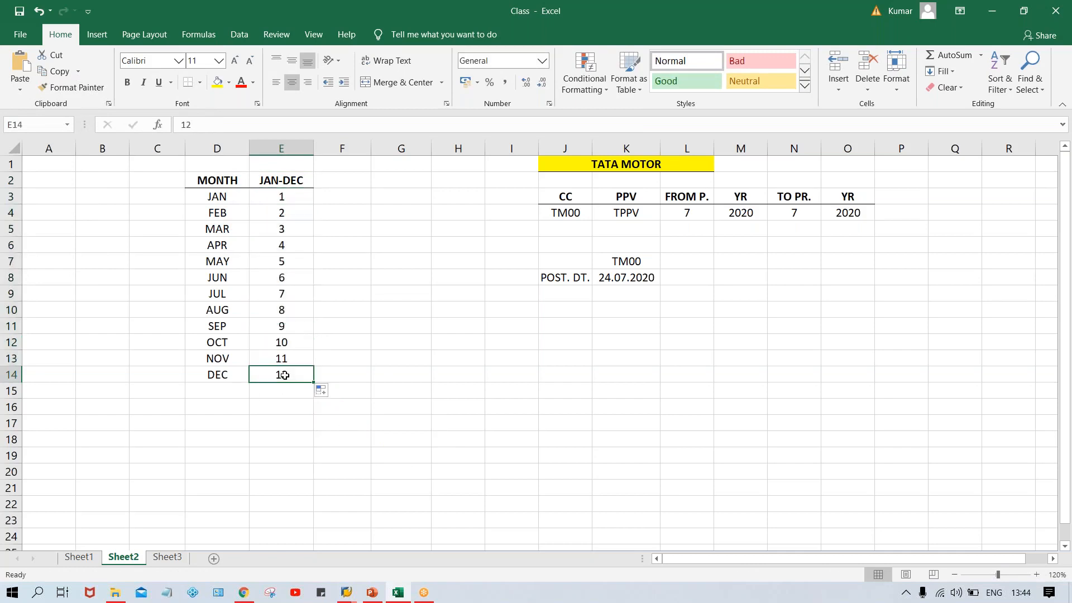
Enter a bold APR-MAR heading in F2 beside the JAN-DEC column
click(347, 183)
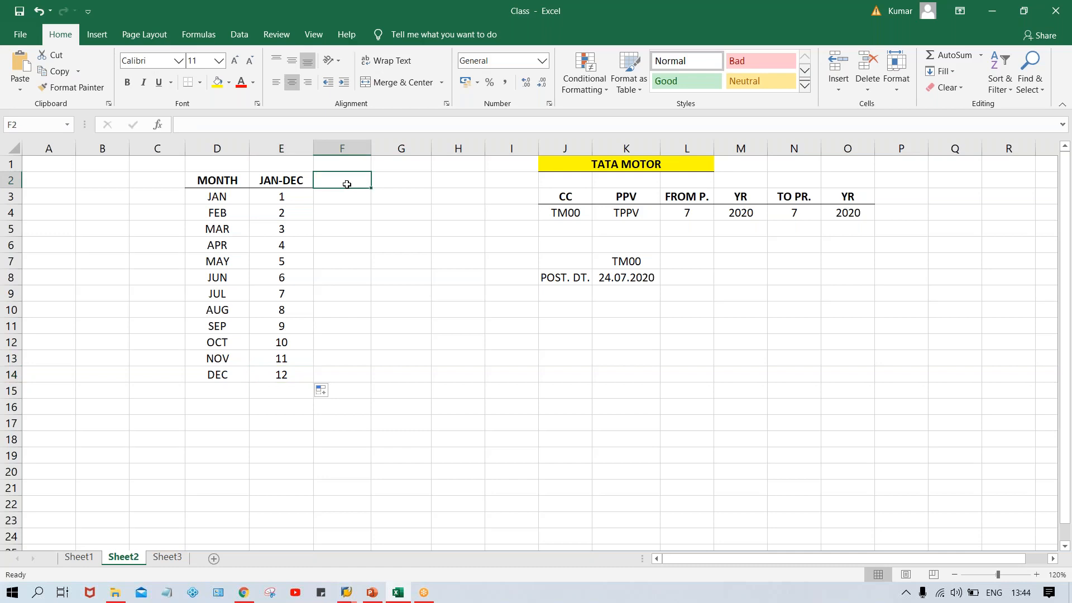
text(AP)
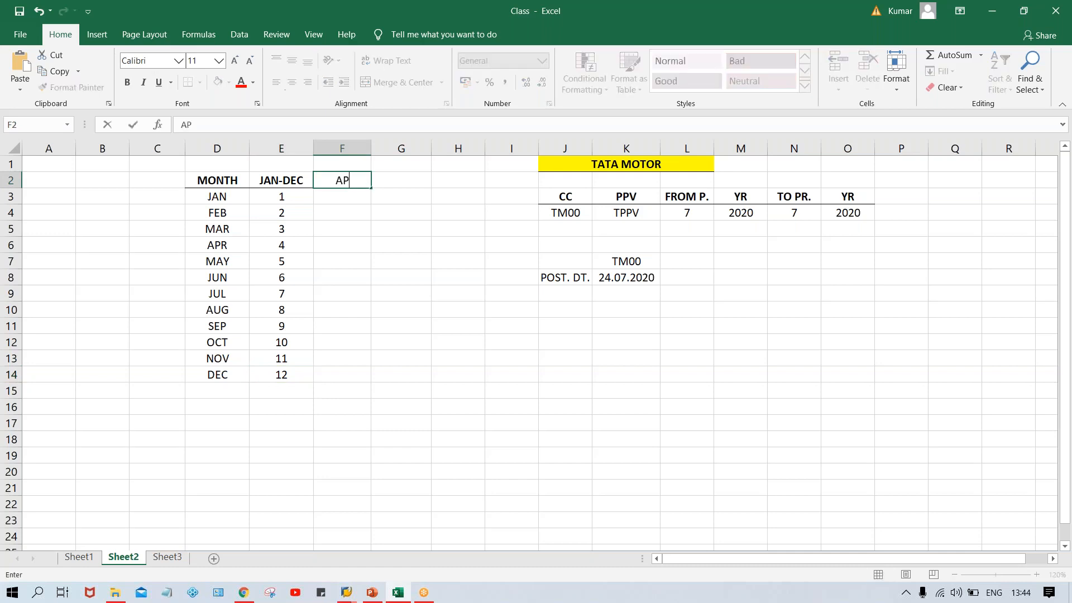
text(R-MAR)
key(ctrl+Return)
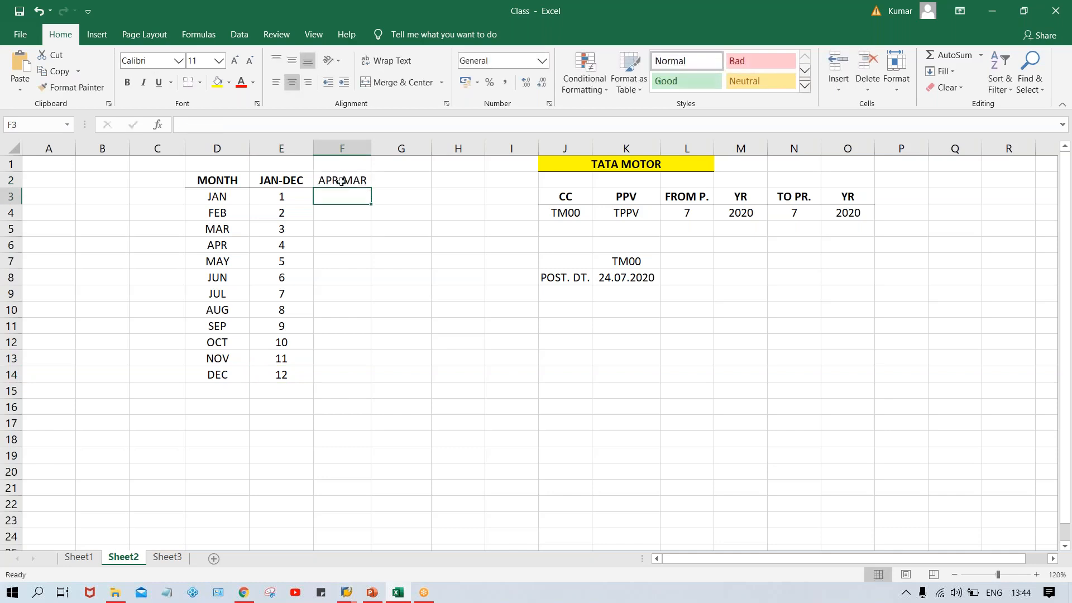
key(ctrl+b)
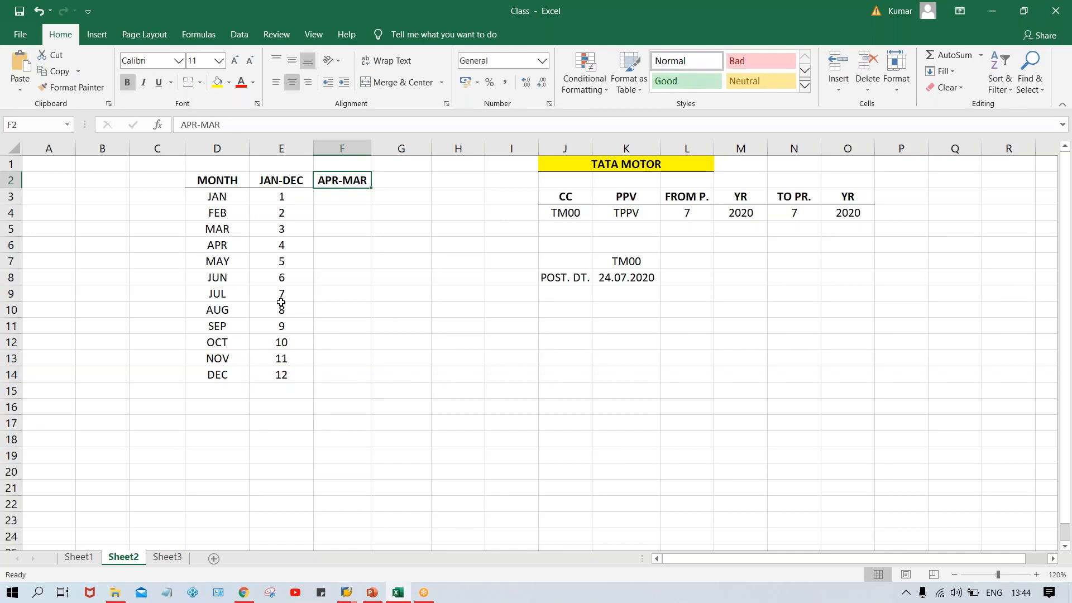
Number APR to DEC in F6:F14 of the APR-MAR column with a fill series running from 1 to 9
click(221, 246)
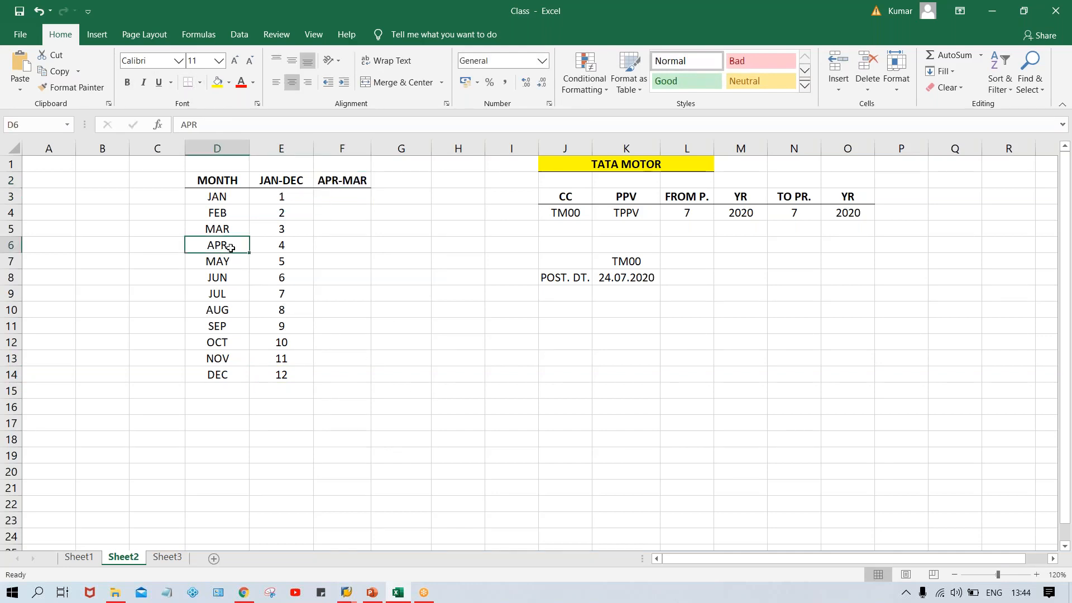
click(337, 247)
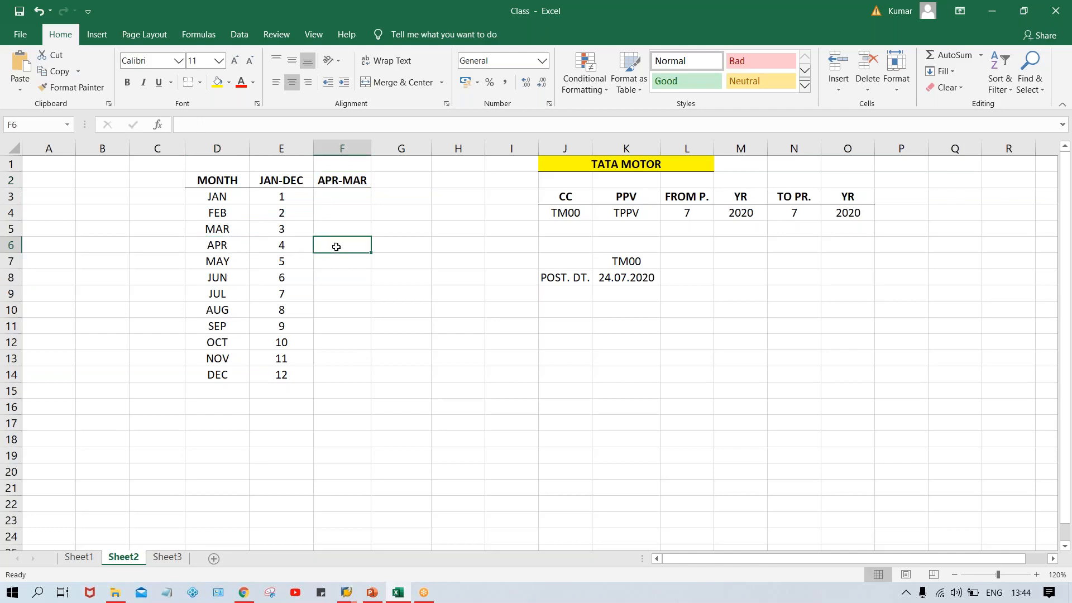
text(1)
key(Return)
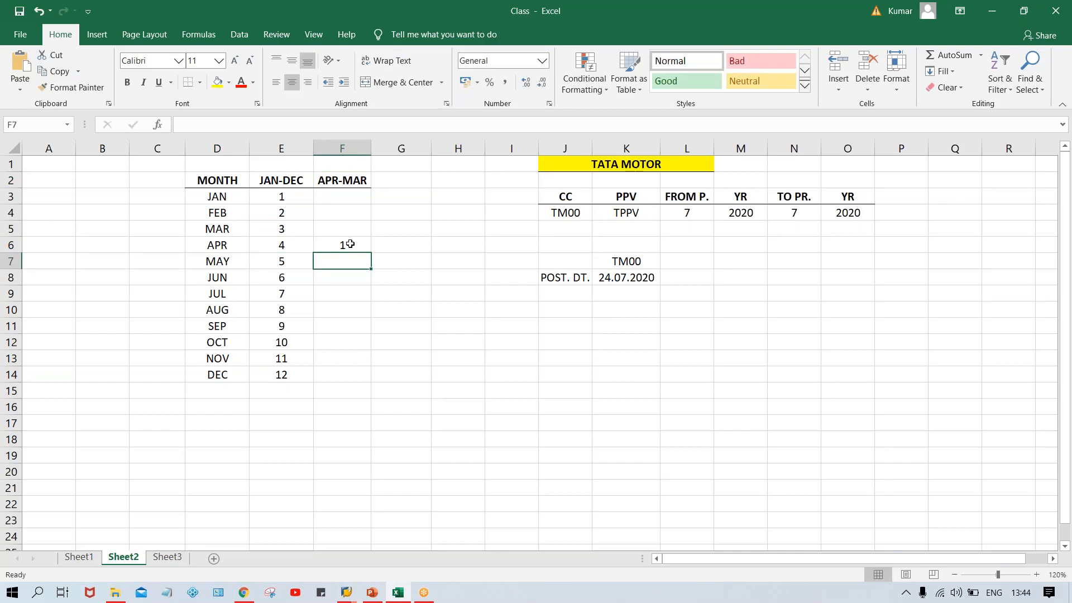
click(350, 244)
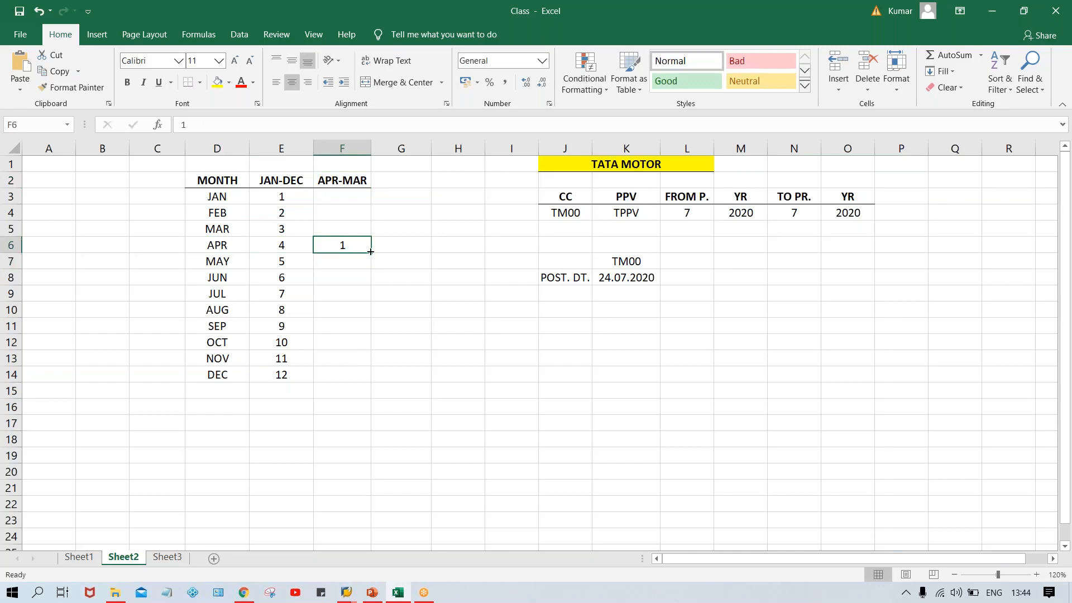
drag(371, 253, 371, 379)
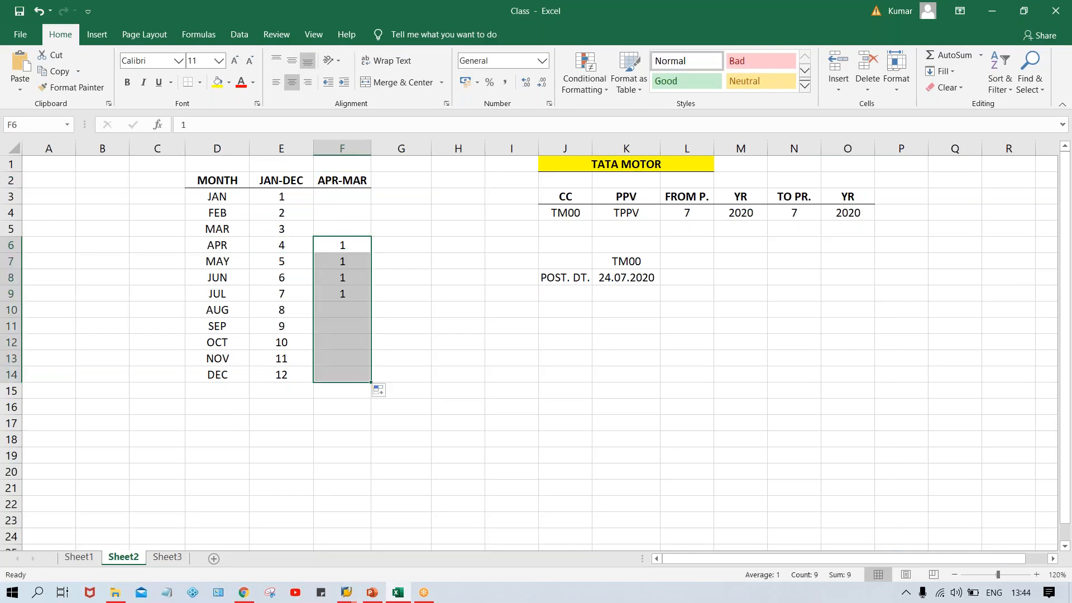
click(390, 394)
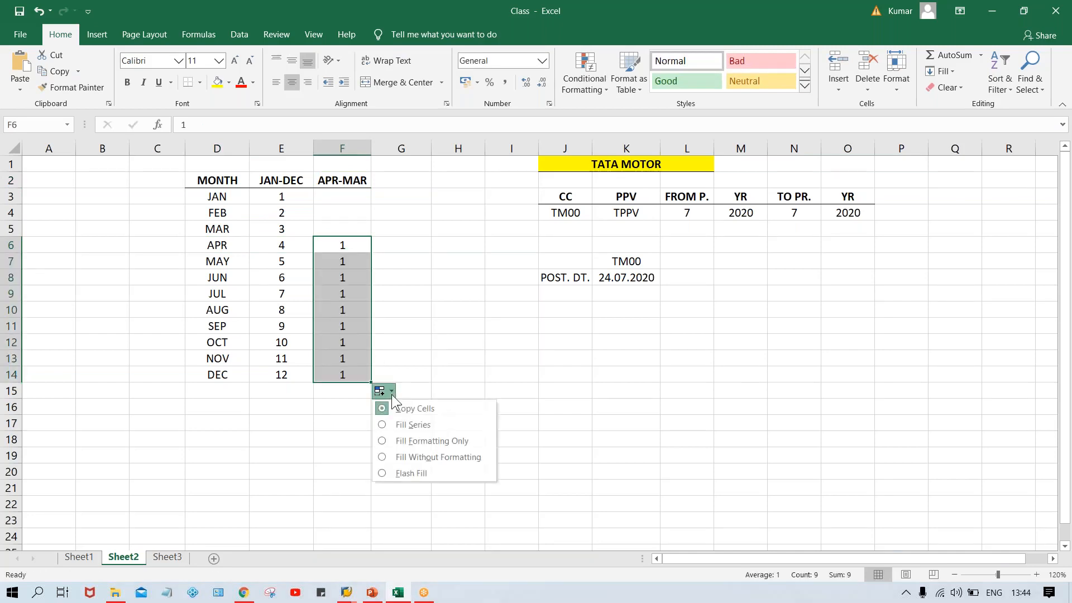
click(400, 425)
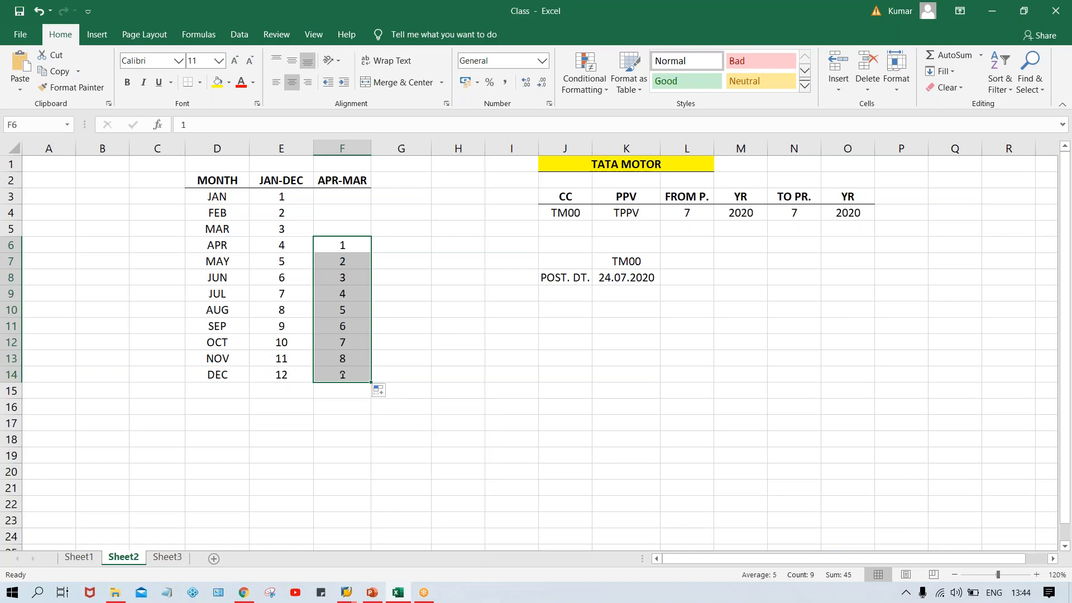
Enter 10, 11 and 12 for JAN, FEB and MAR in F3:F5 of the APR-MAR column
click(339, 192)
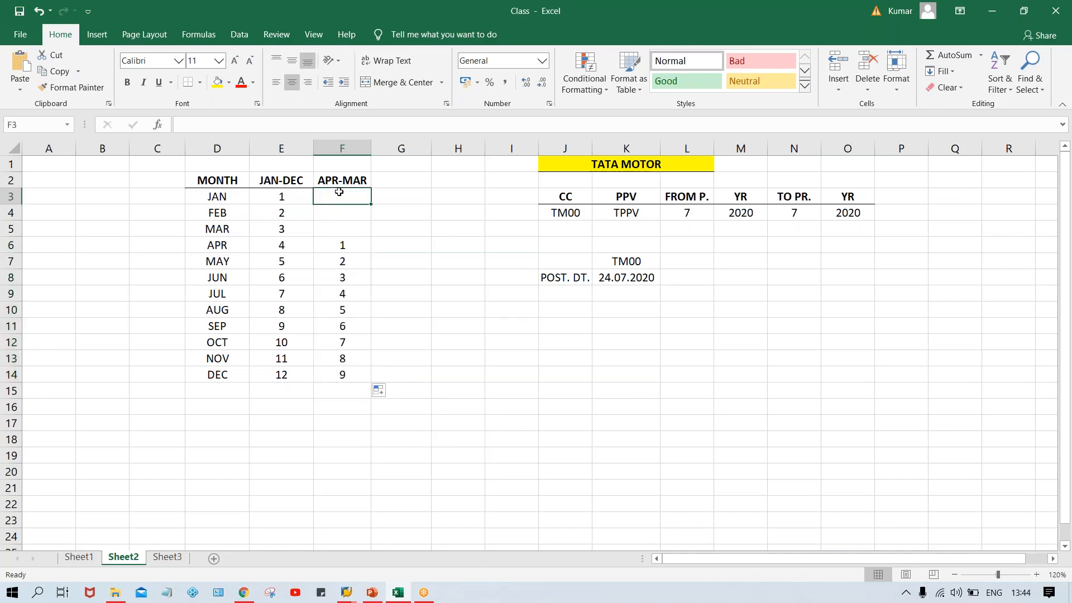
text(10)
key(Return)
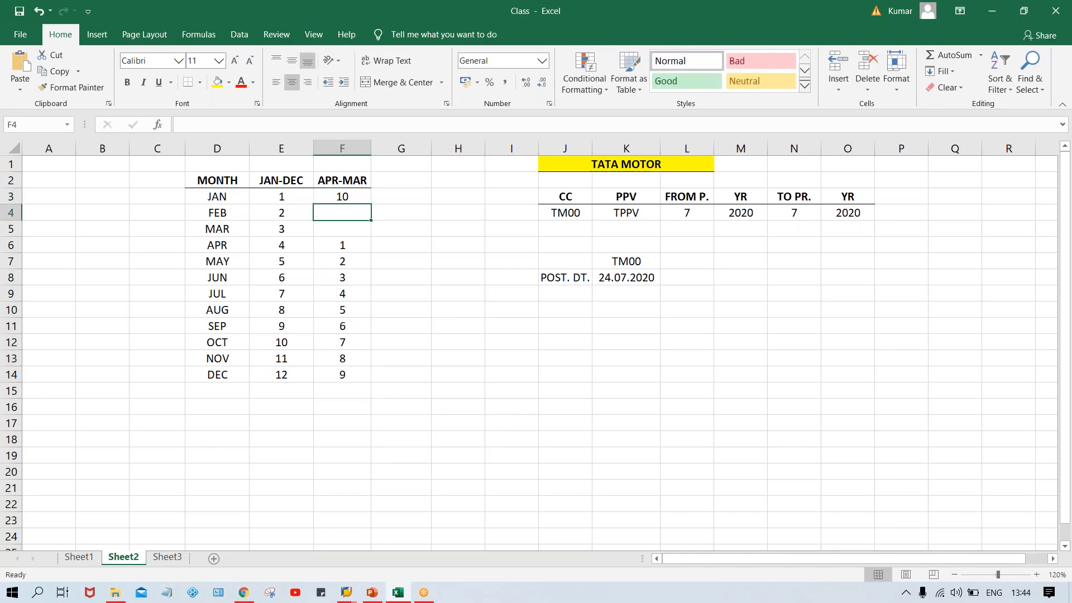
text(11)
key(Return)
text(12)
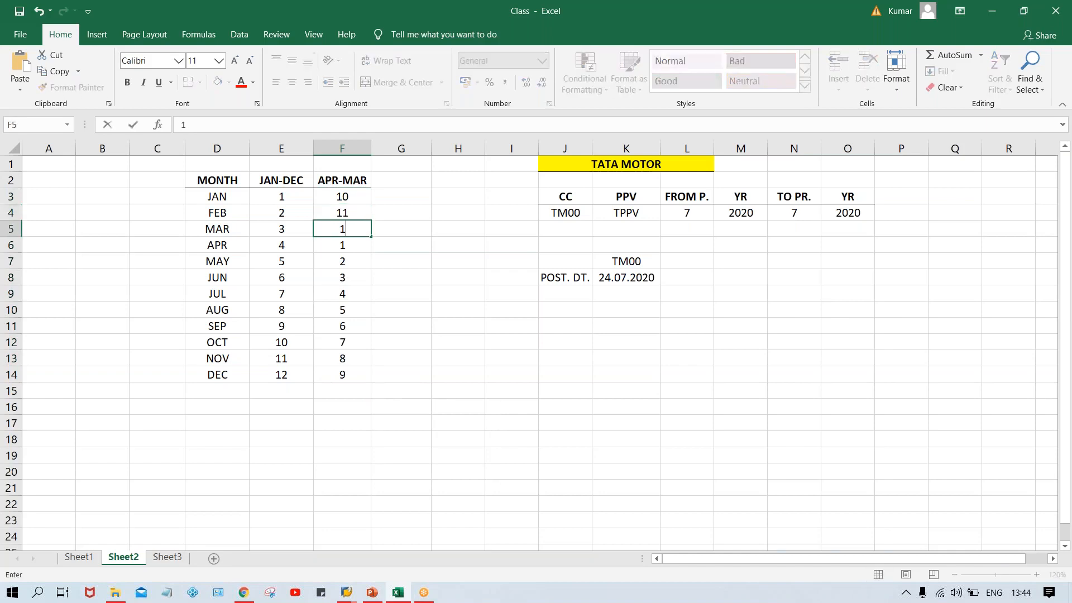
key(Return)
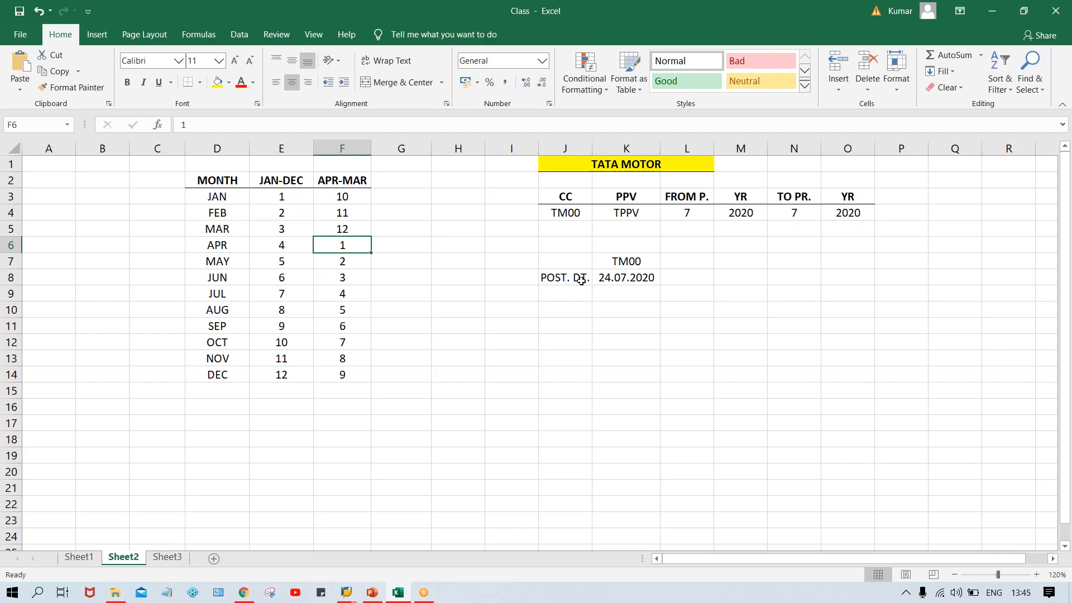
click(622, 281)
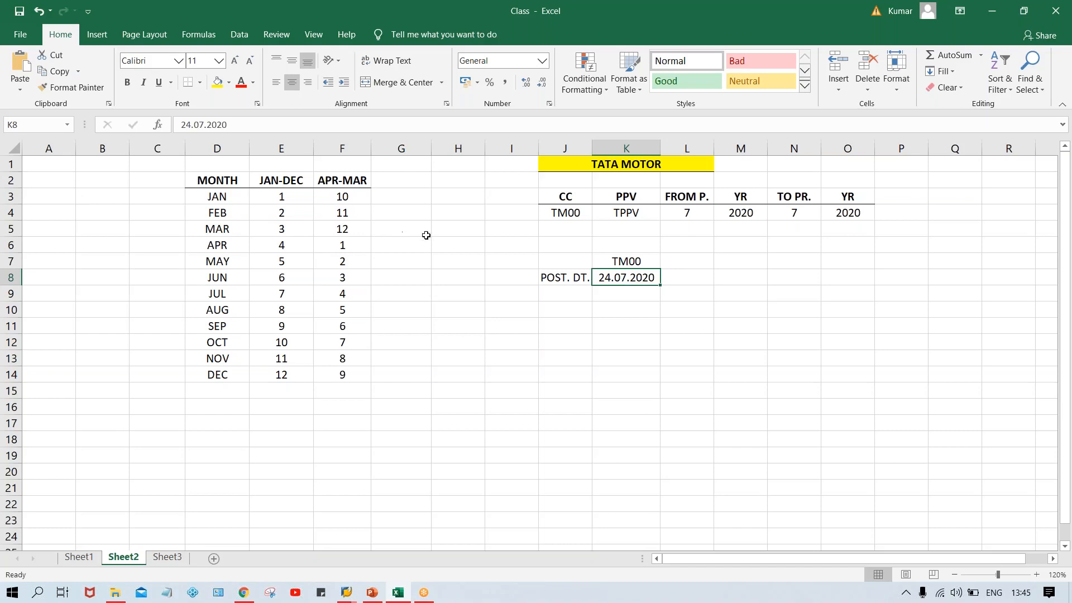
Add a bold FYV heading in I3 with T0 below it in I4, and highlight TM00 in J4 in yellow
click(506, 195)
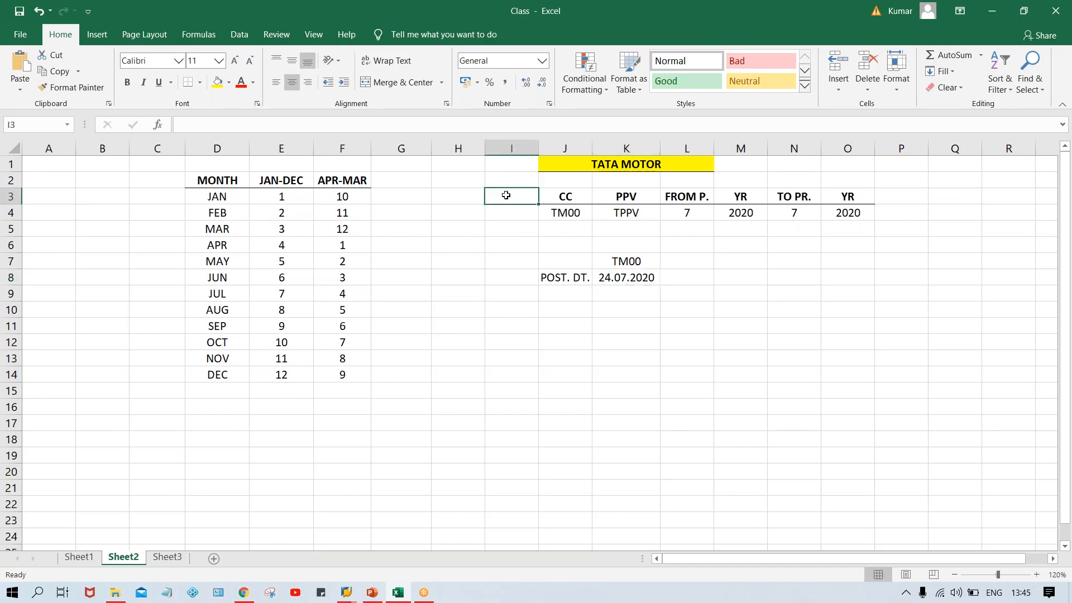
text(T0)
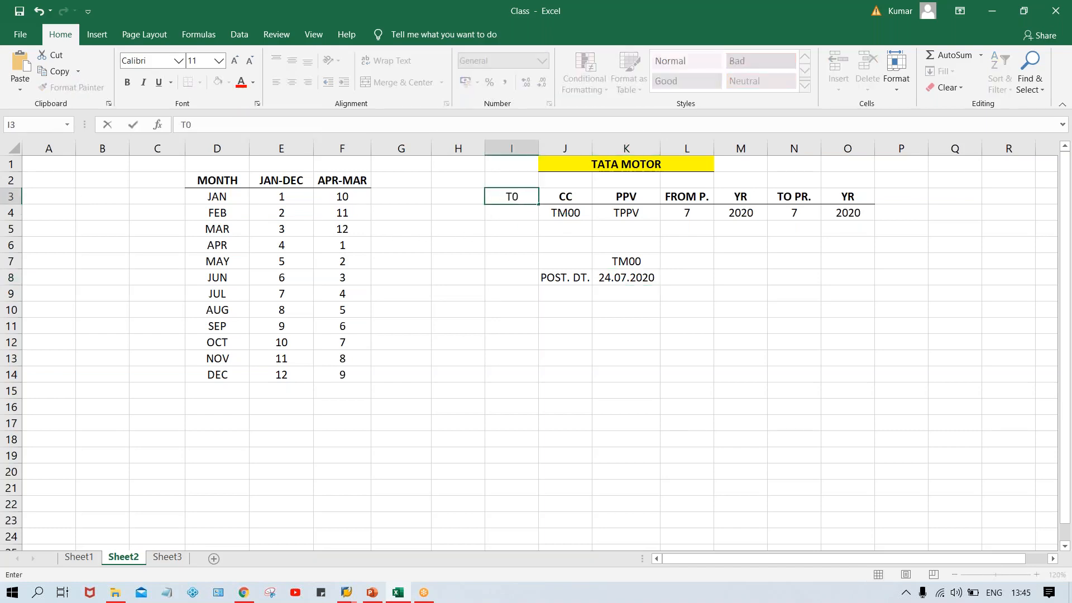
key(Return)
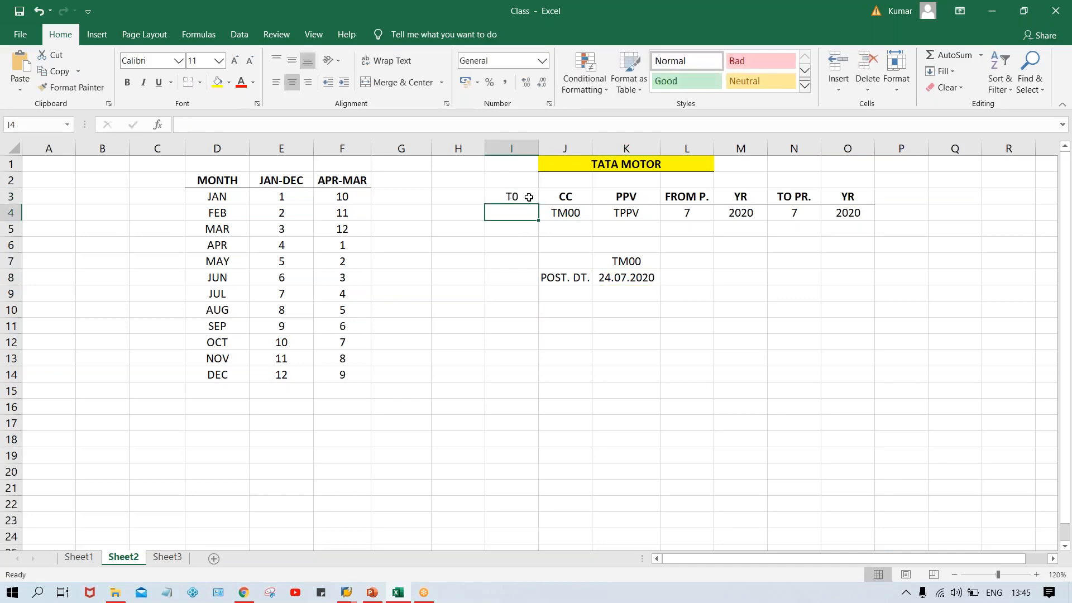
click(529, 197)
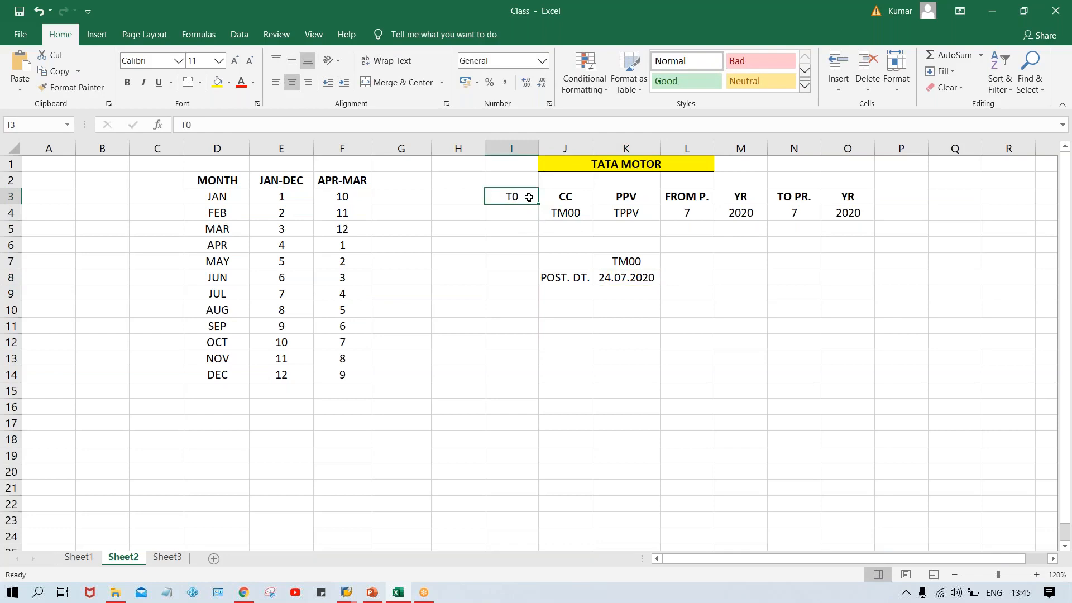
text(FYV)
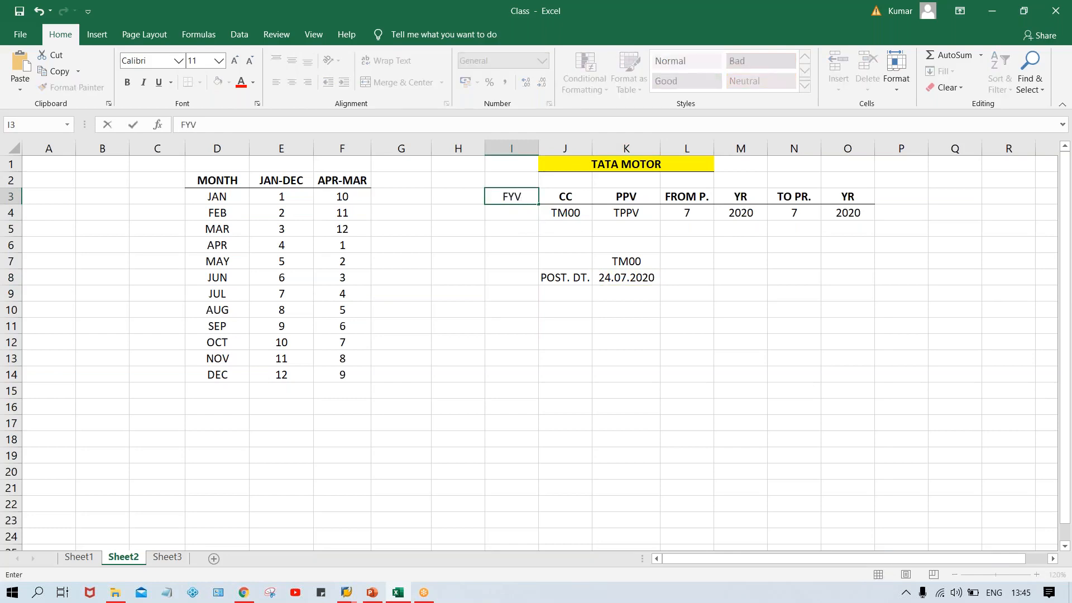
key(Return)
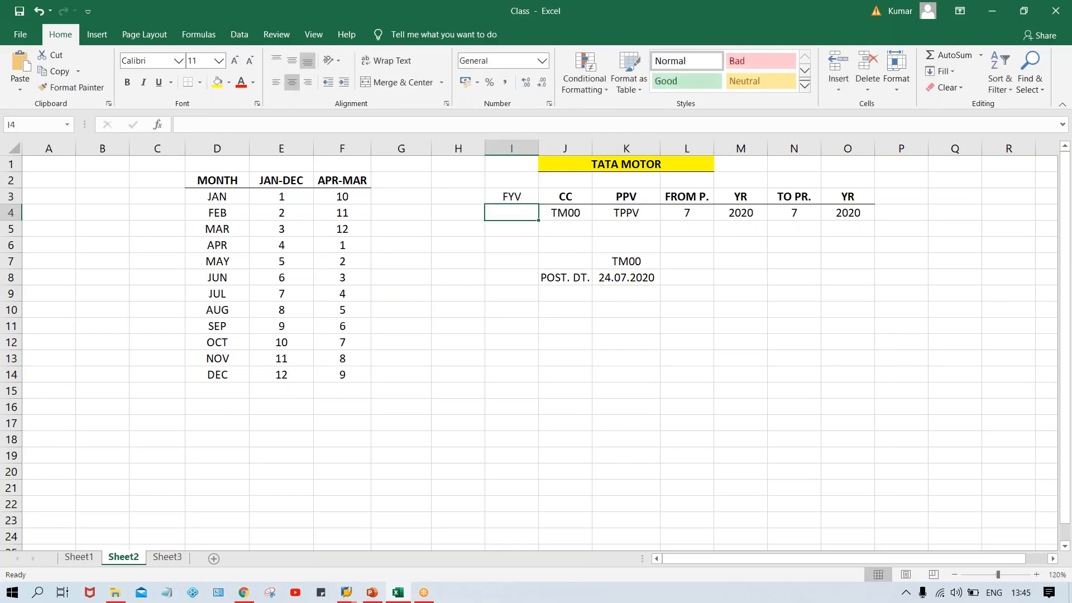
text(T0)
key(Return)
click(508, 197)
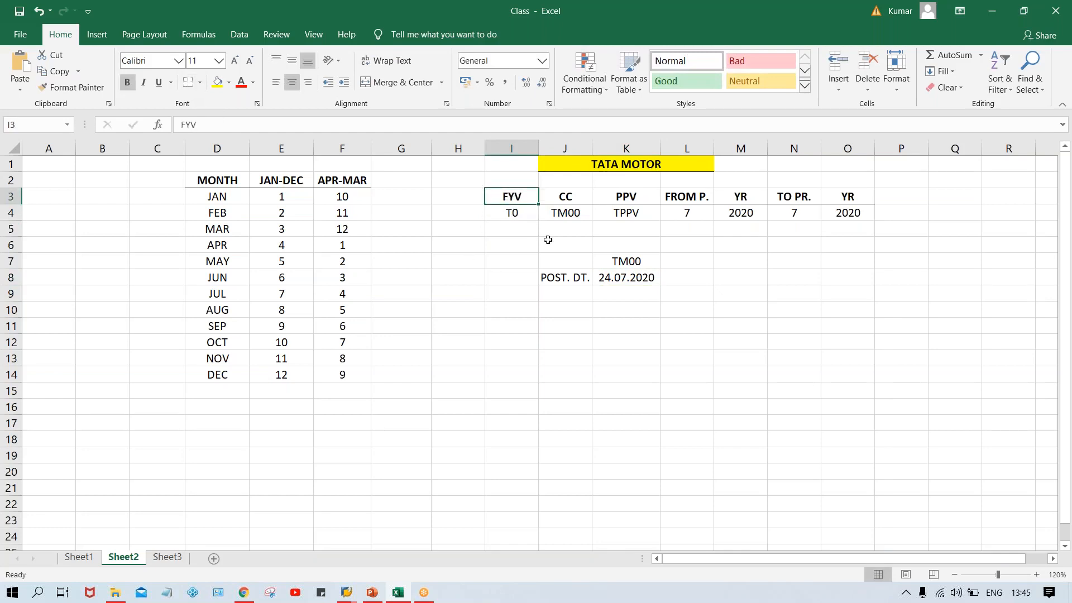
click(567, 219)
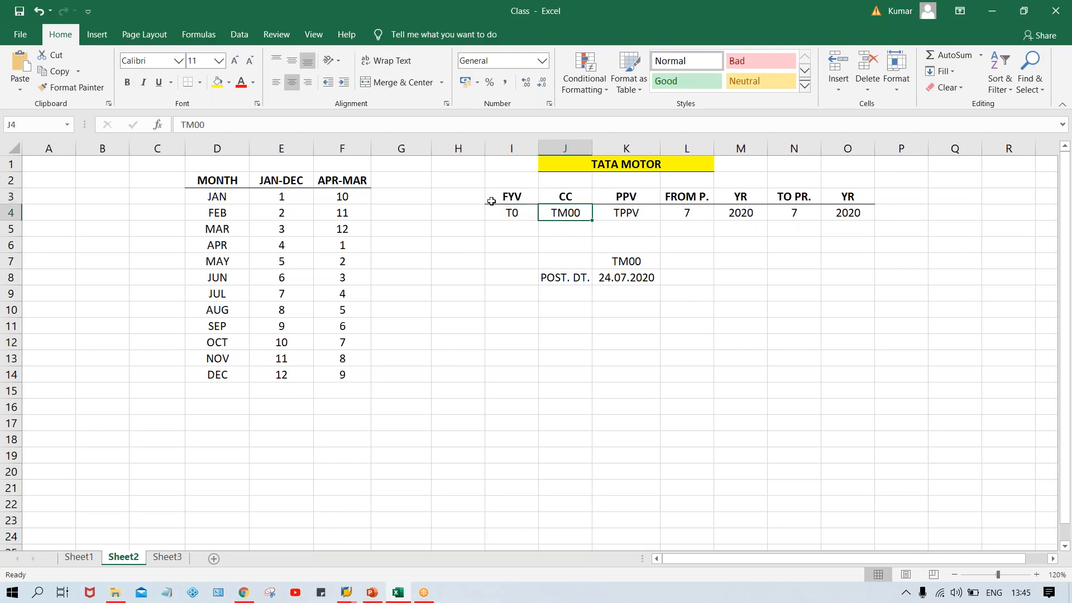
click(217, 83)
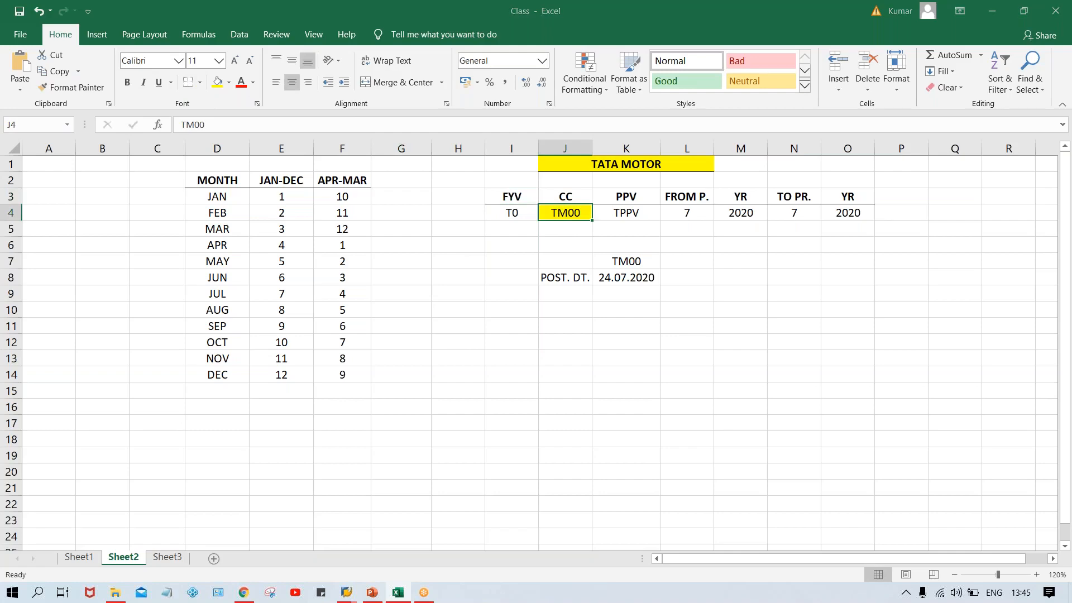
Switch to the SAP OB29 session and save fiscal year variant T0 under the TATA MOTOR customizing request
key(alt+Tab)
key(alt+Tab)
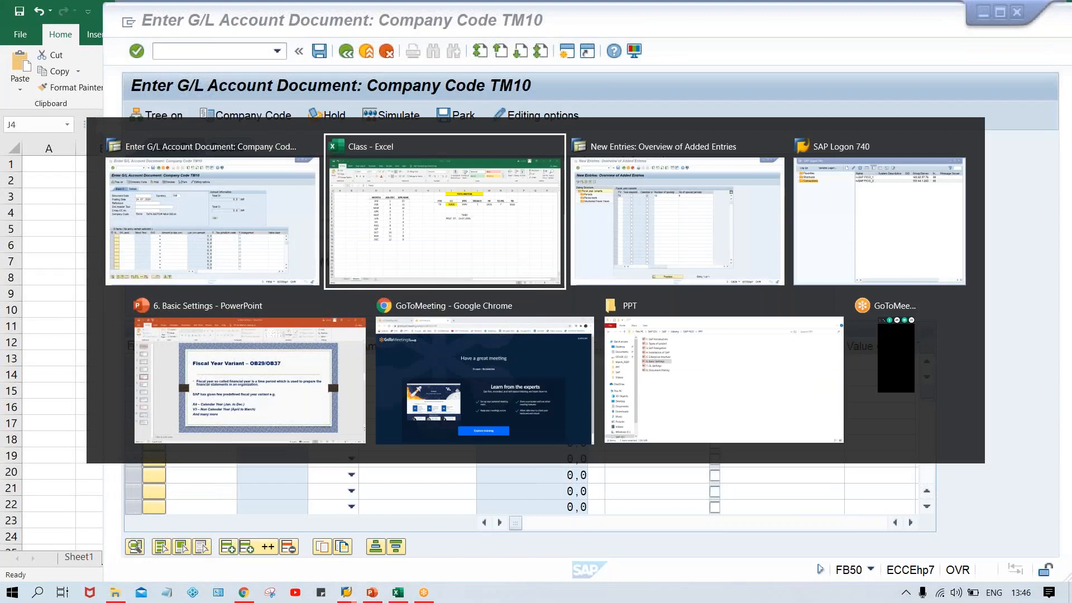
key(alt+Tab)
click(445, 173)
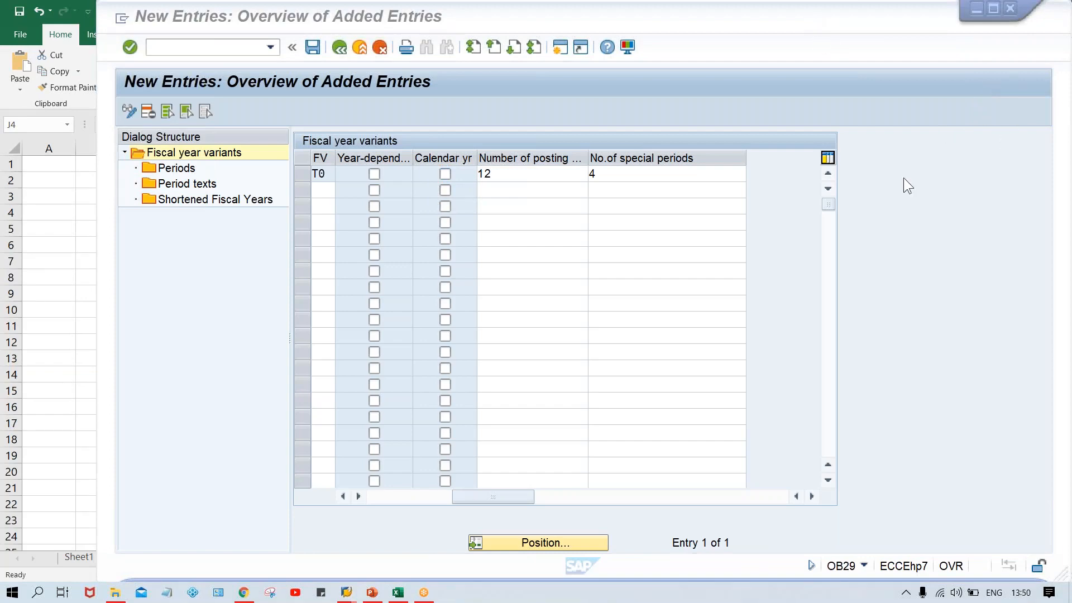
click(726, 88)
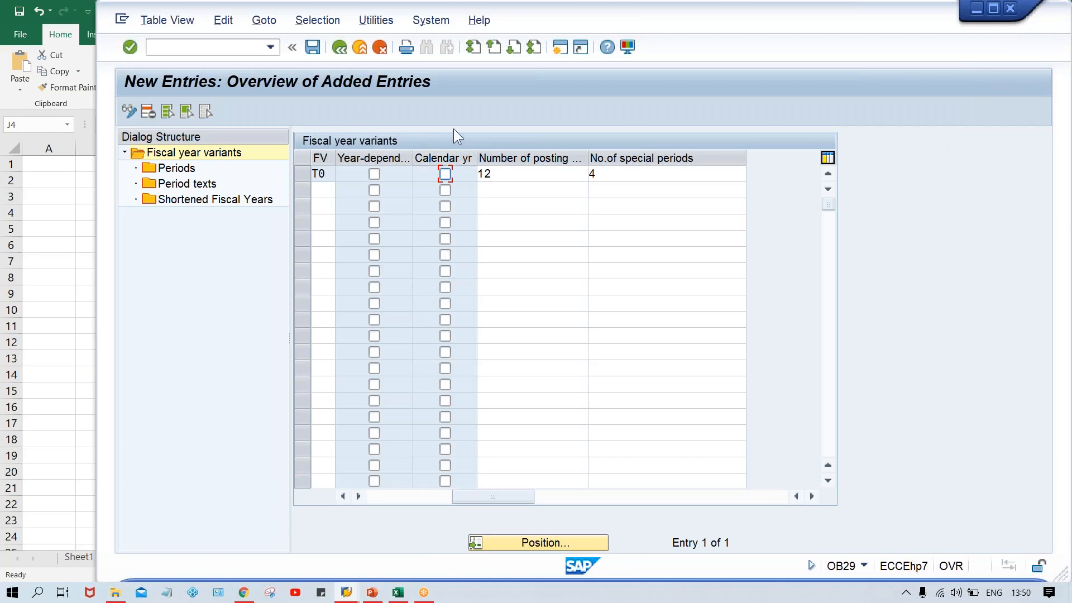
key(ctrl+s)
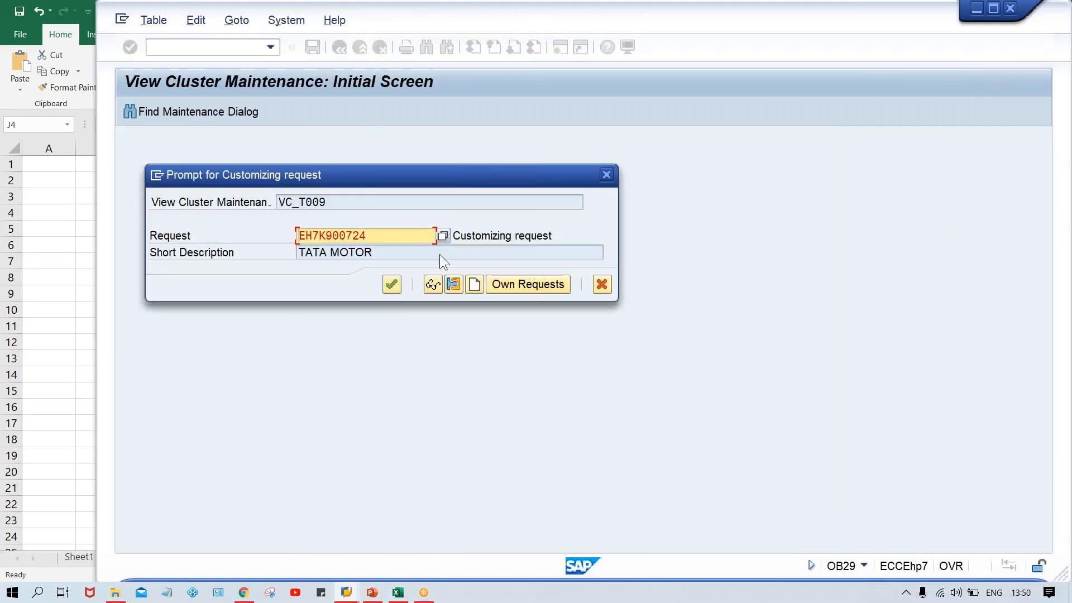
click(391, 284)
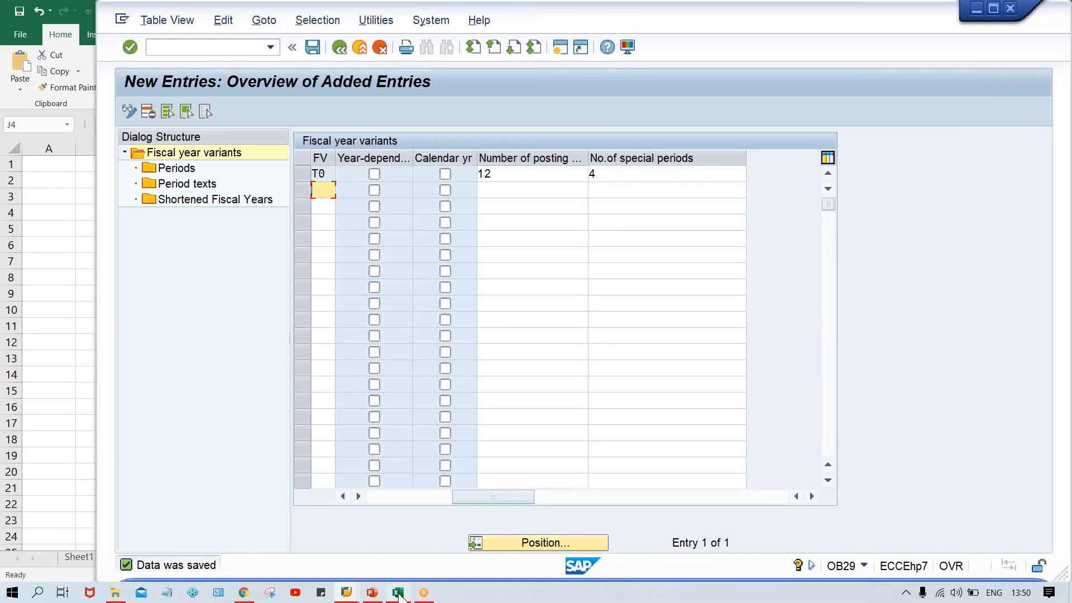
Review April's period in the APR-MAR column of the Excel workbook and switch to the SAP FB50 document entry session
mouse_move(400, 595)
click(398, 554)
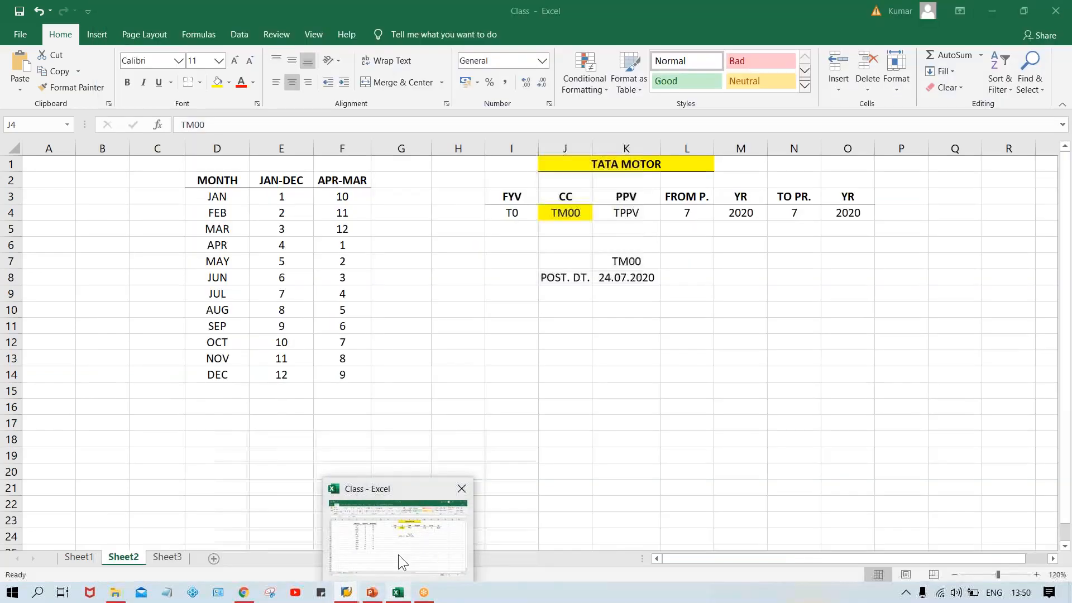
click(418, 361)
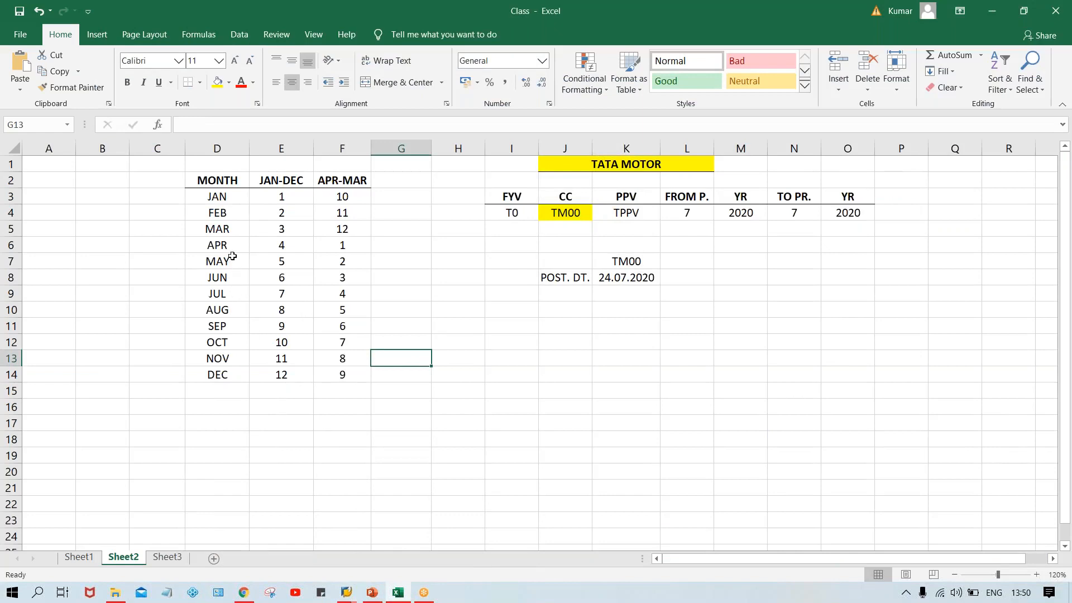
click(338, 246)
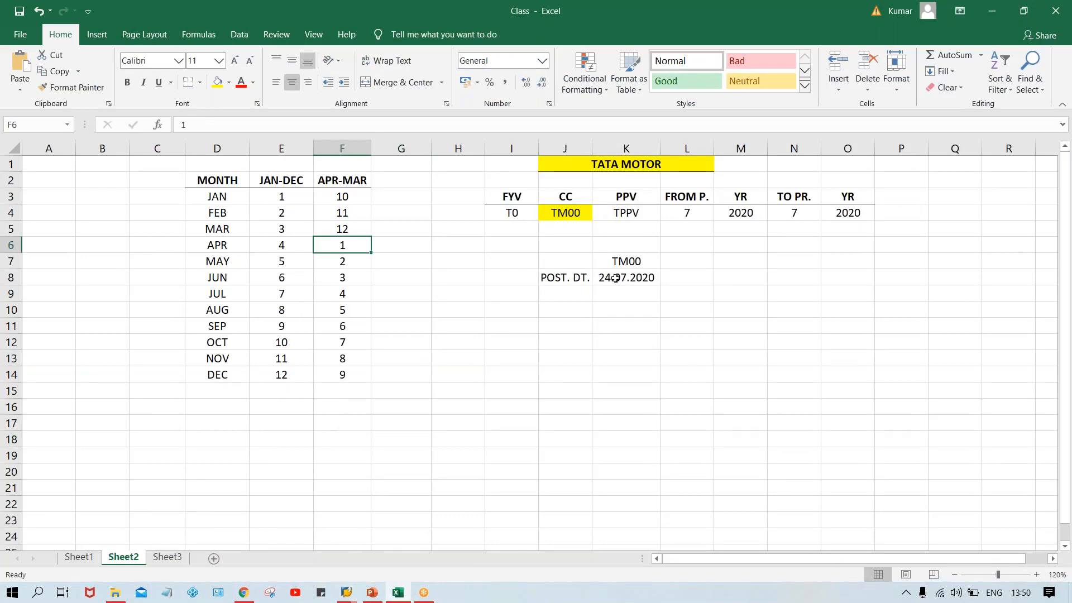
mouse_move(346, 592)
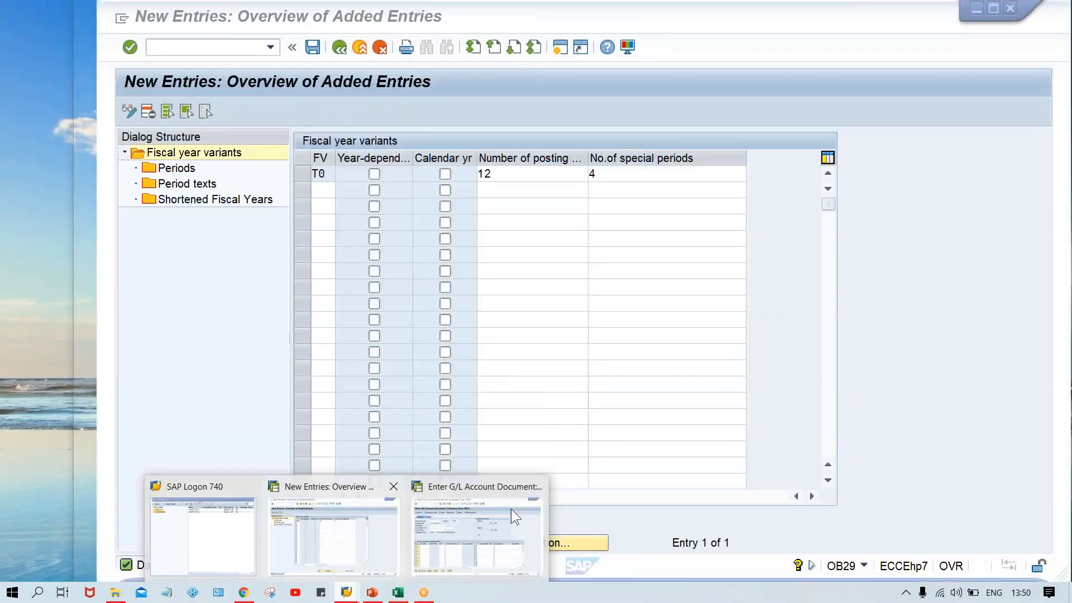
click(511, 516)
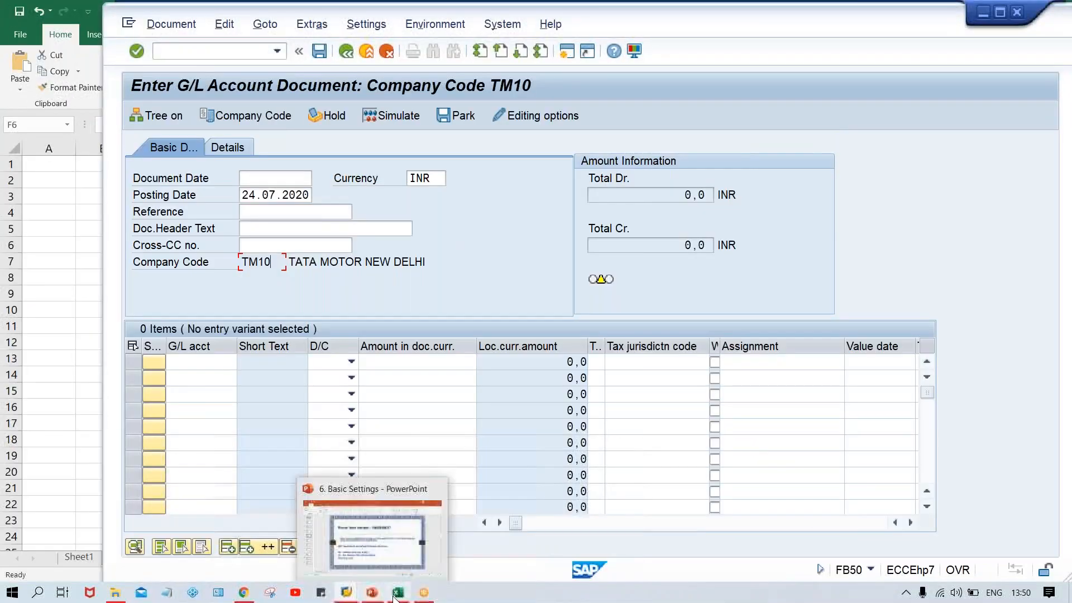
Switch to the Excel workbook and review the T0, TM00 and TPPV assignment, the posting date and July's period in both calendar columns
click(396, 593)
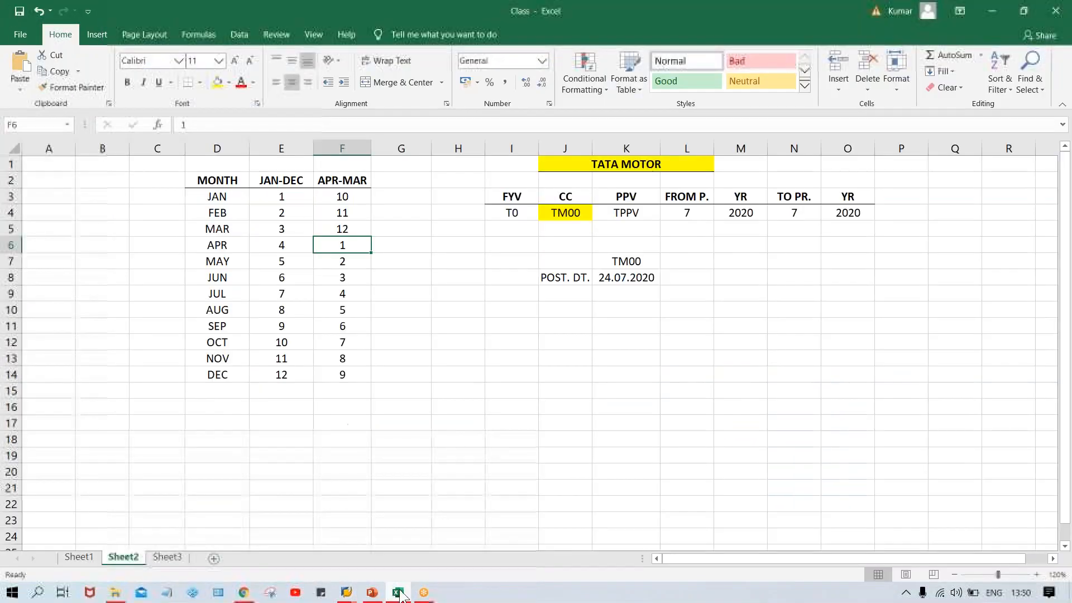
click(562, 214)
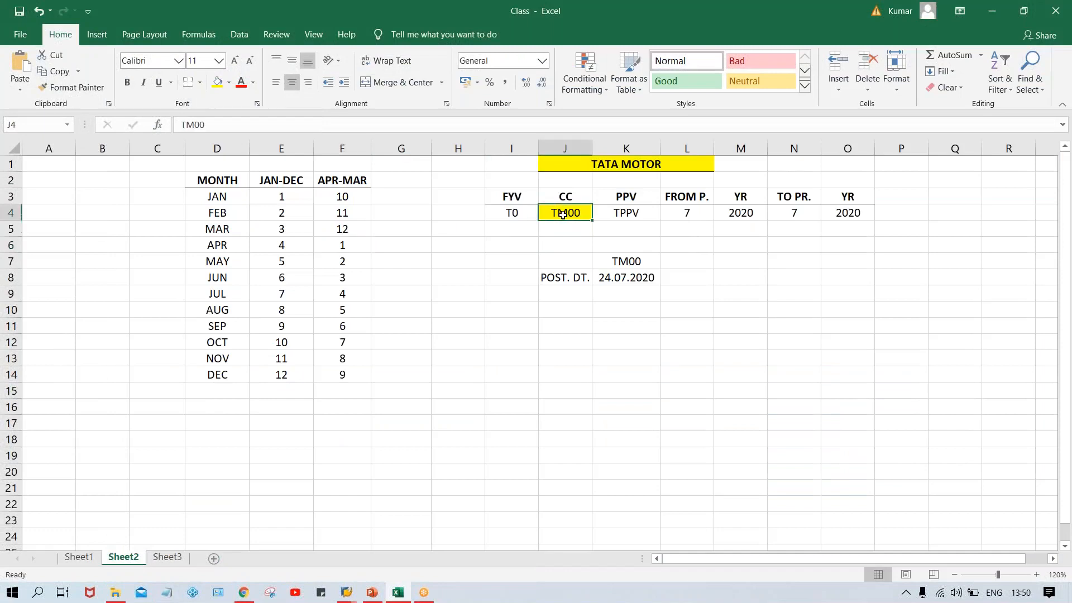
click(510, 214)
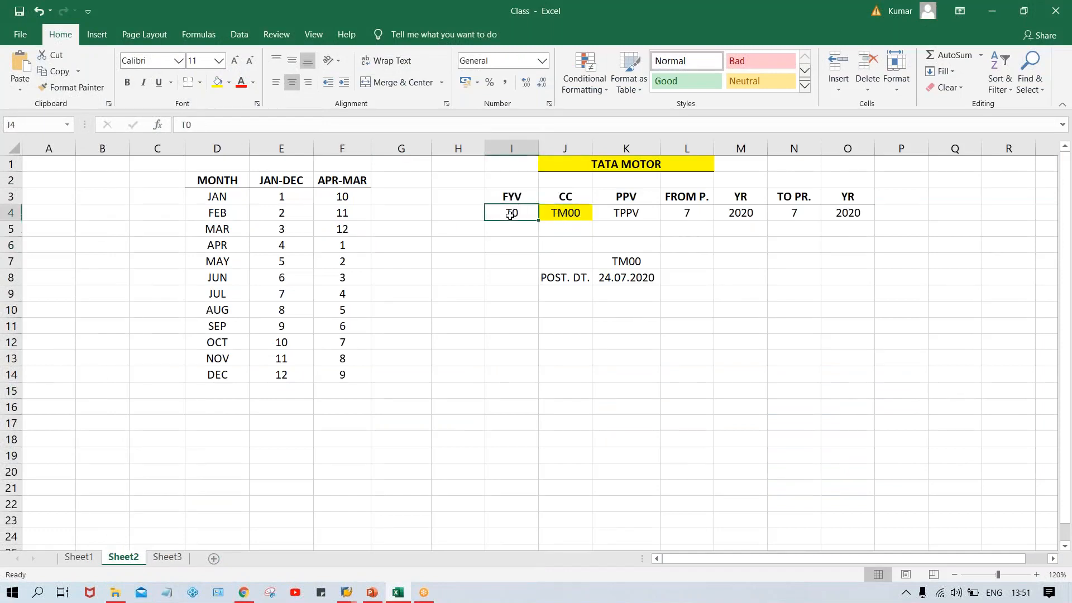
click(617, 215)
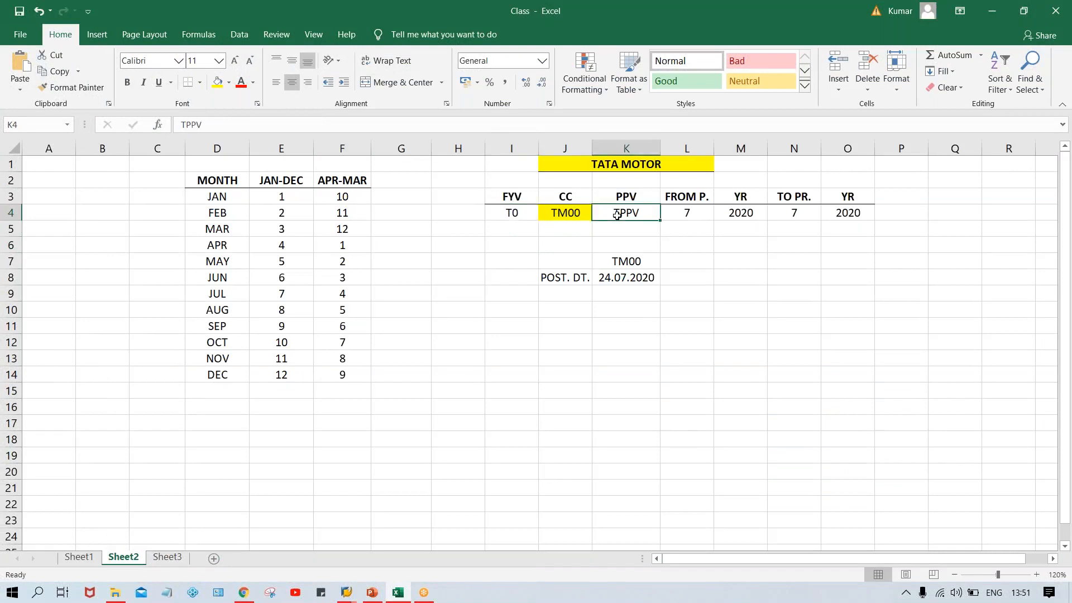
click(613, 282)
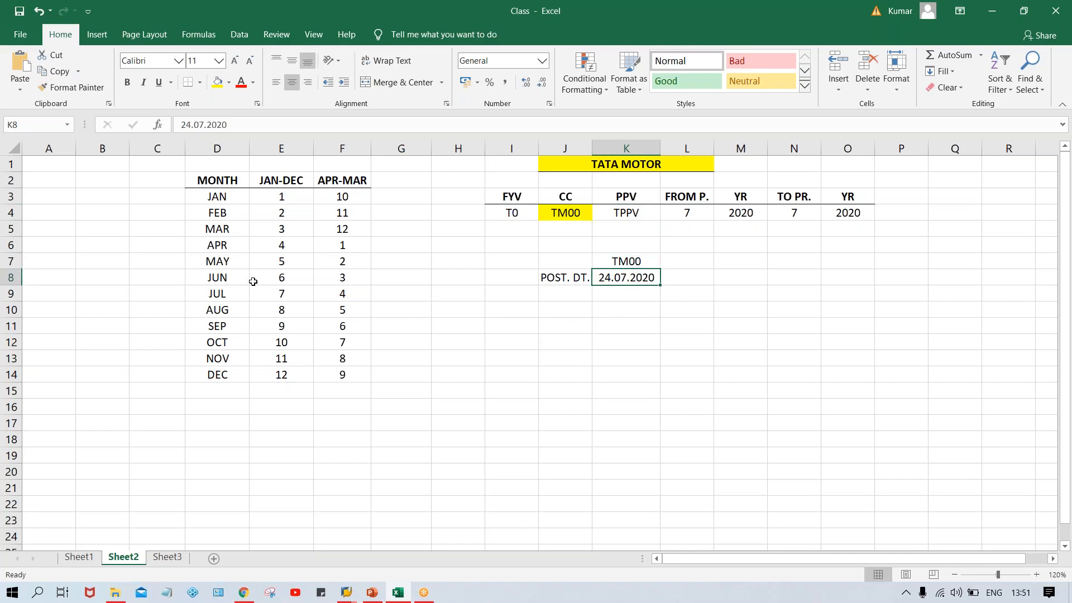
click(219, 276)
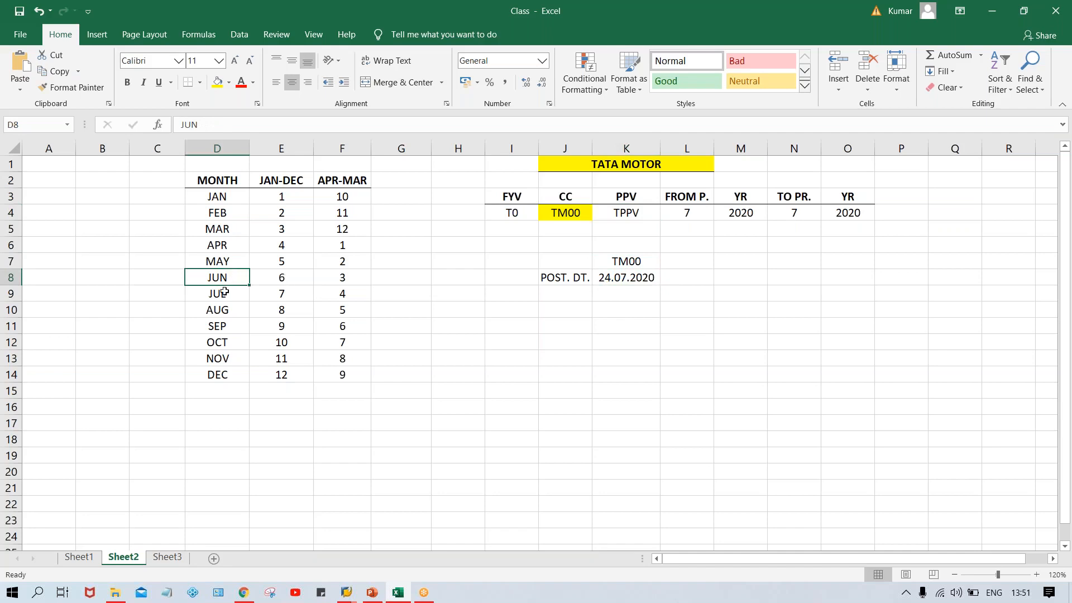
click(277, 297)
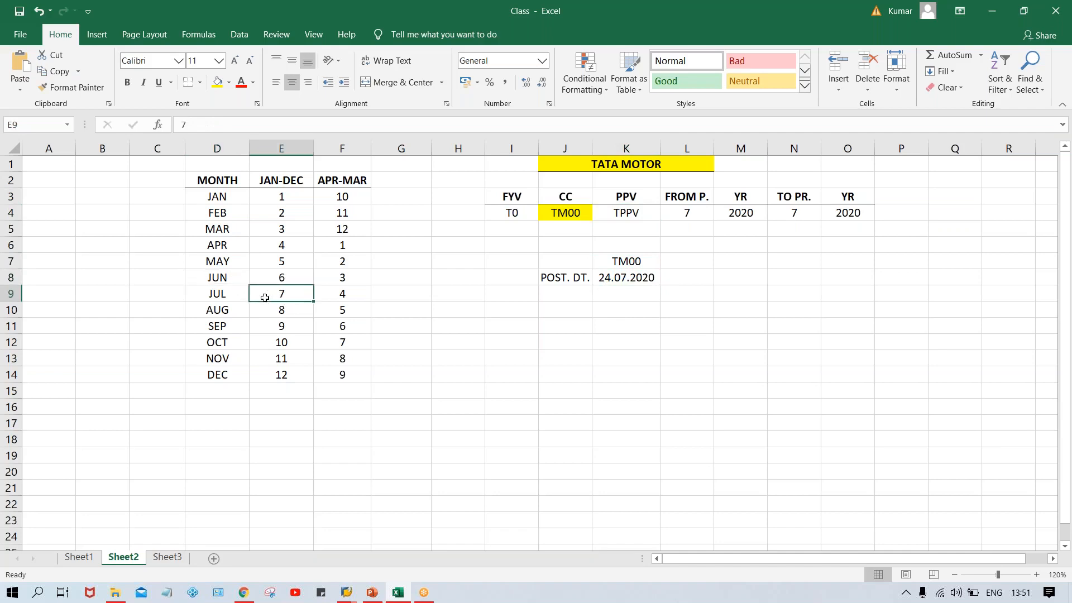
click(228, 297)
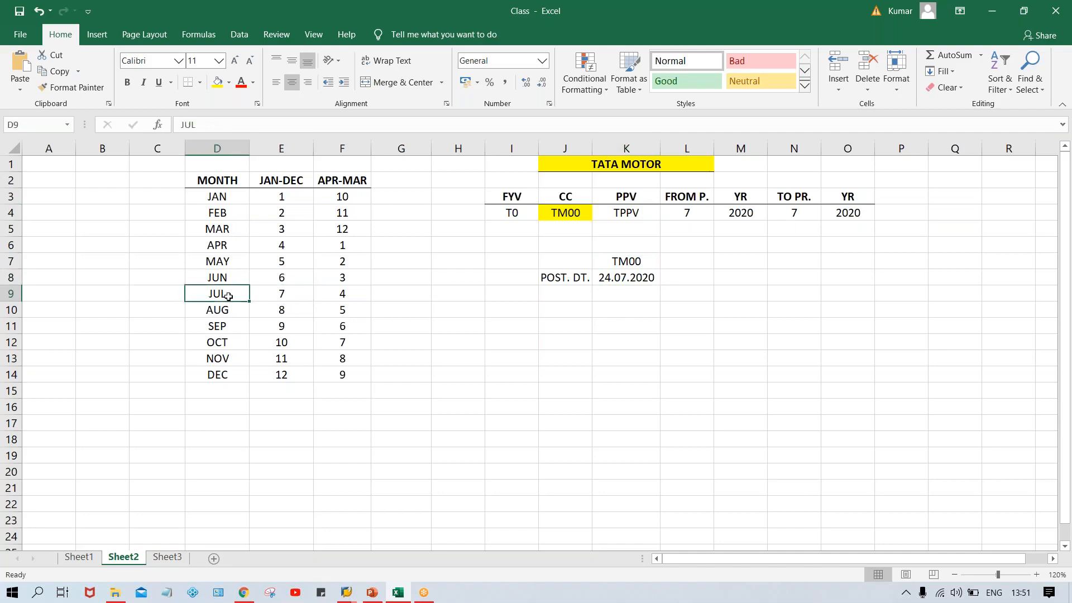
click(334, 292)
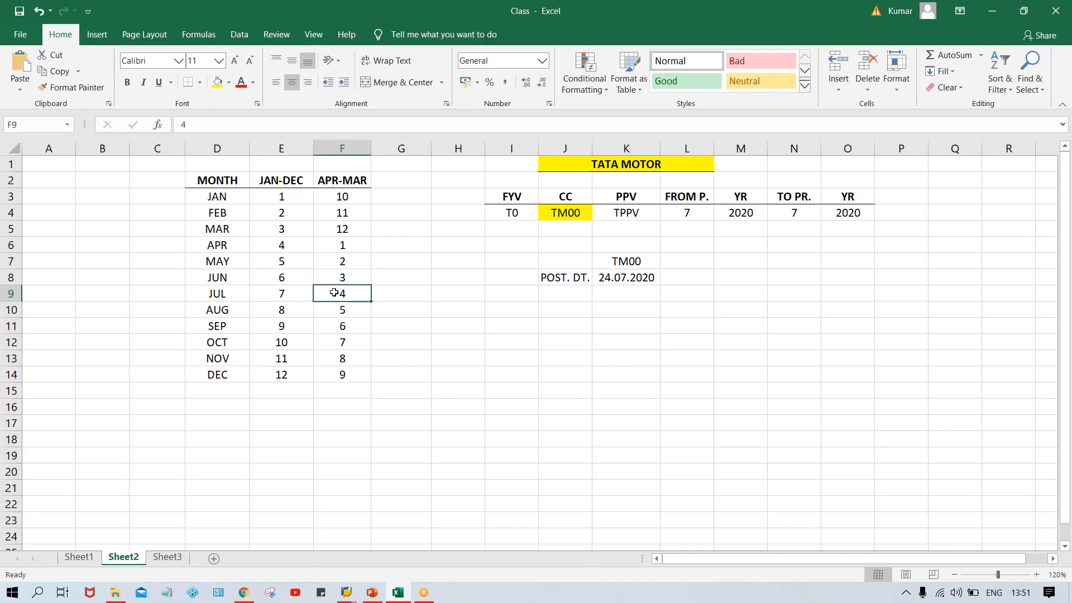
Set FROM P. in L4 and TO PR. in N4 to 4, July's period in the APR-MAR column
click(690, 216)
text(4)
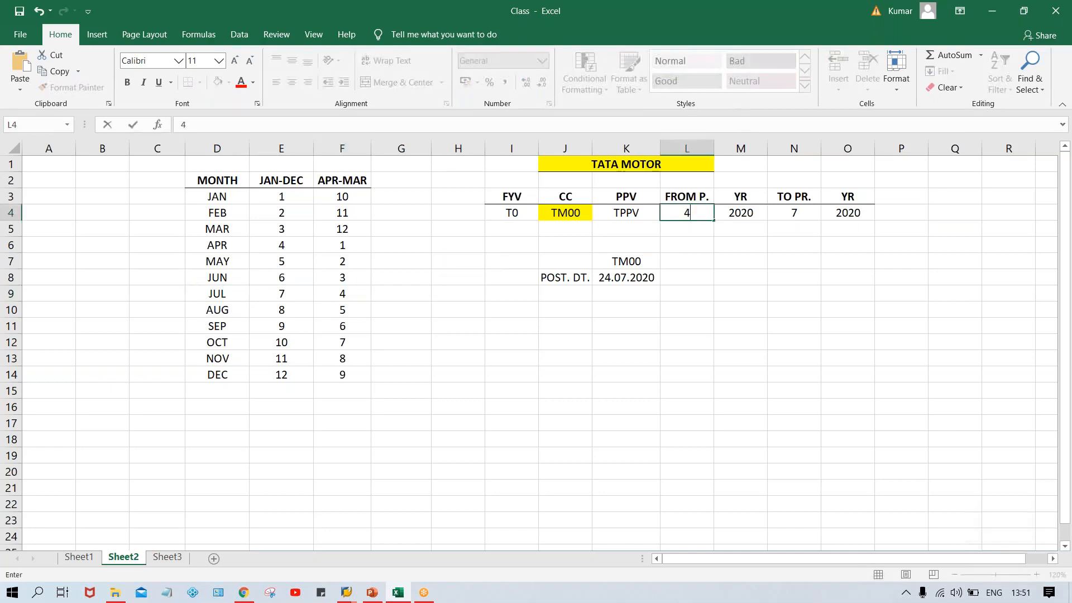
key(Tab)
key(Tab)
text(4)
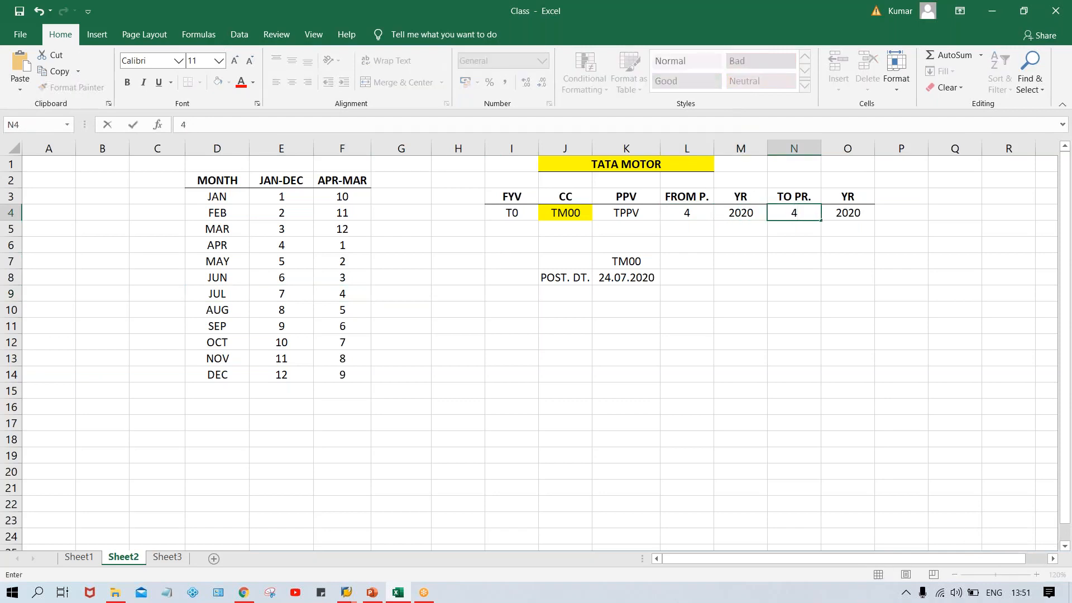
click(685, 216)
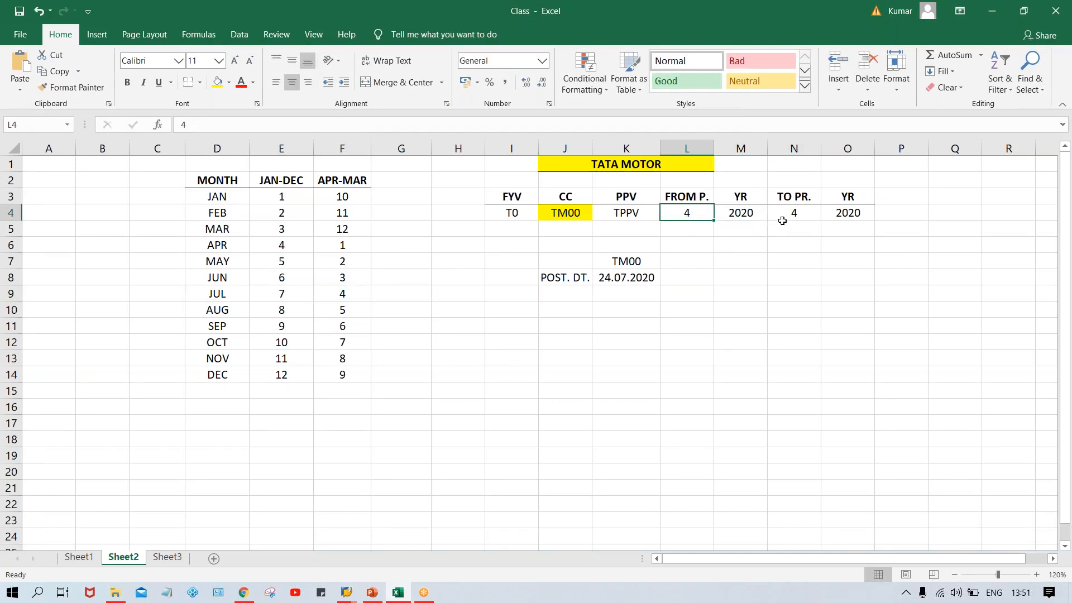
Change the month of the posting date in K8 so that it reads 24.12.2020
double_click(624, 278)
key(BackSpace)
key(BackSpace)
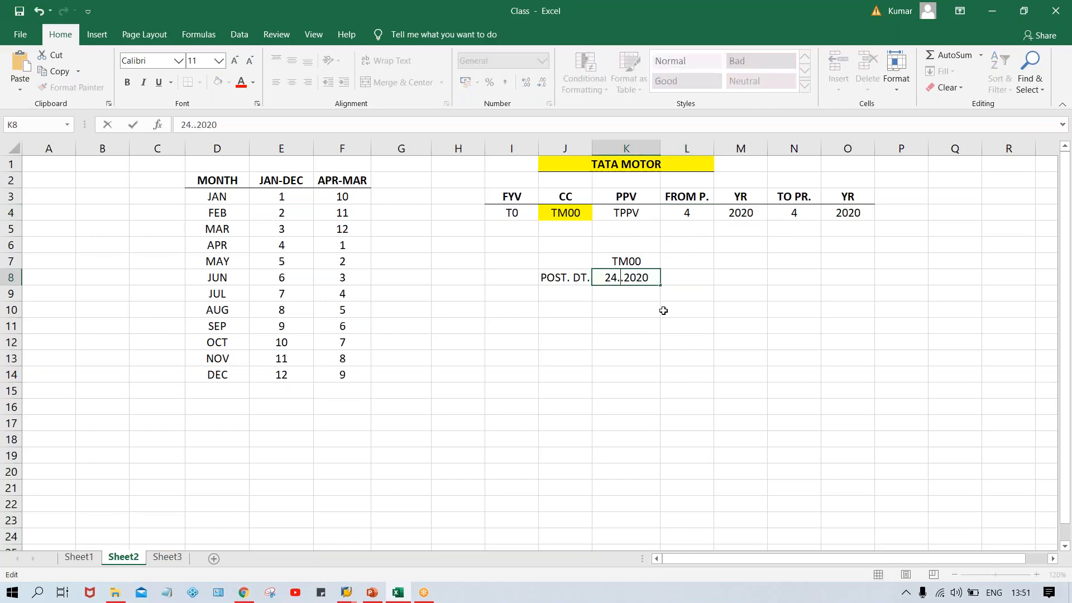
text(12)
key(Return)
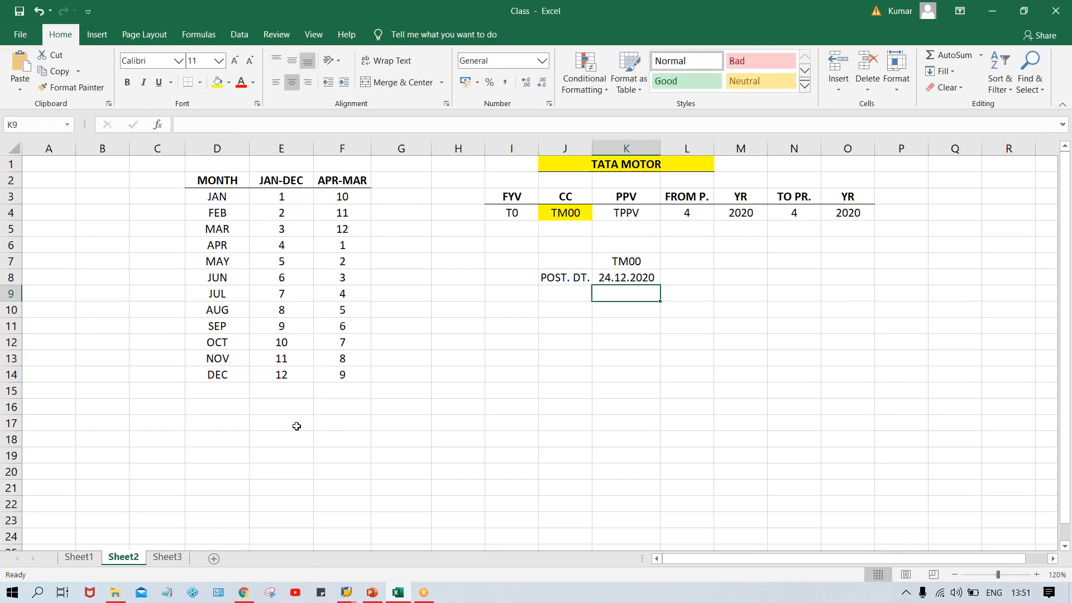
Look up December in both calendar columns and set FROM P. in L4 and TO PR. in N4 to 9
click(283, 377)
click(342, 375)
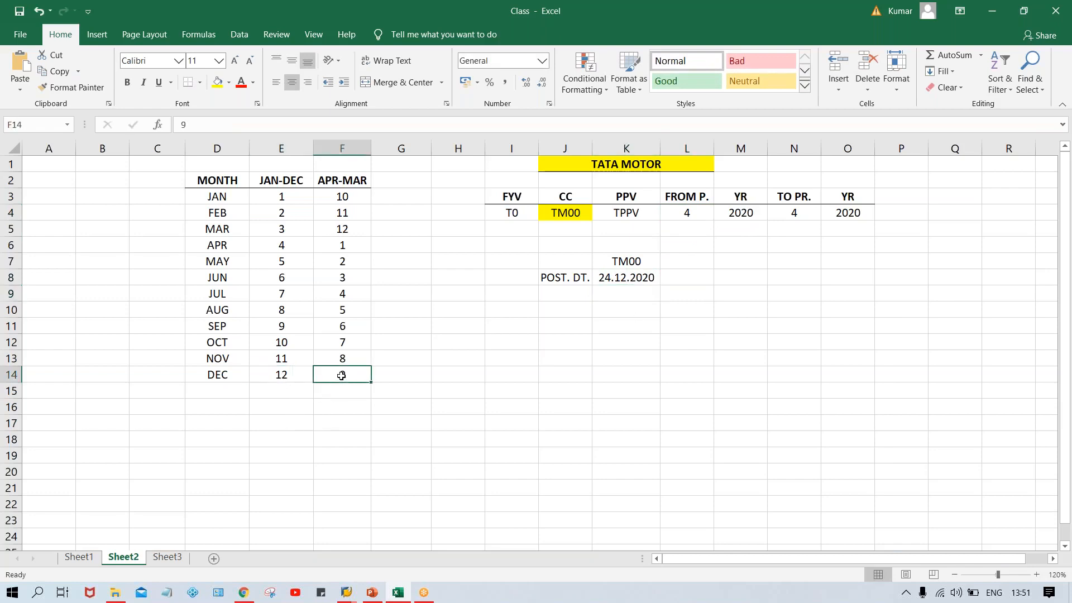
click(685, 213)
text(9)
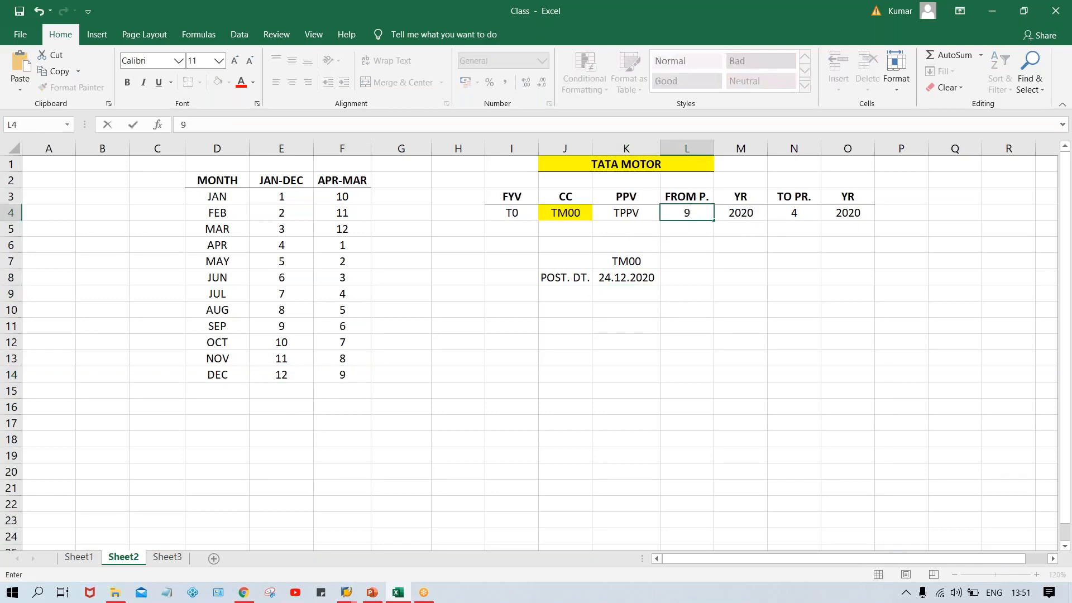
key(Tab)
key(Tab)
text(9)
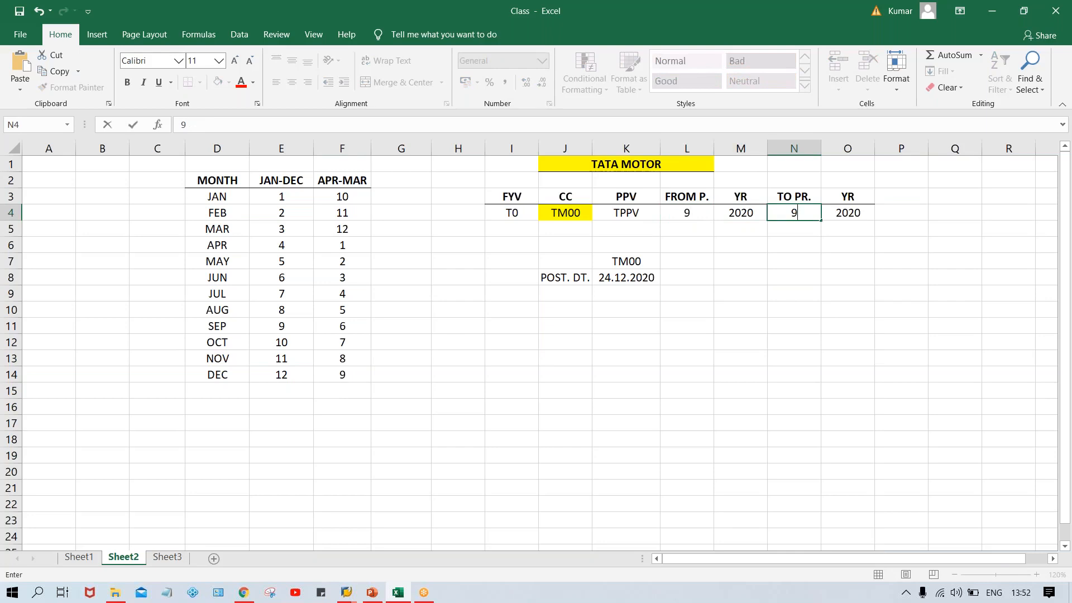
click(701, 239)
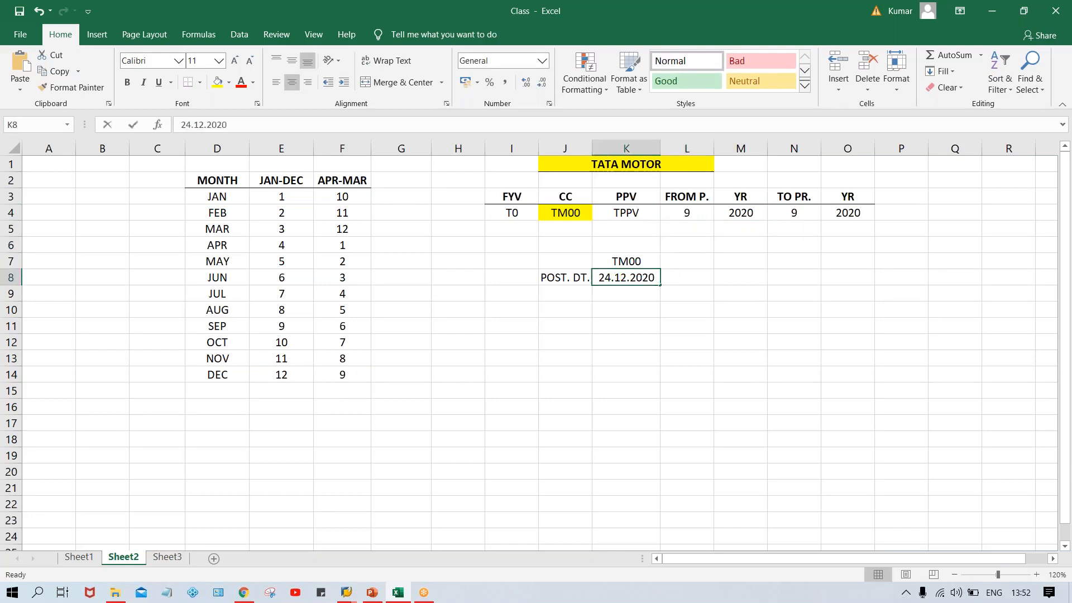
Change the month and year of the posting date in K8 so that it reads 24.01.2021
double_click(623, 278)
key(Delete)
key(BackSpace)
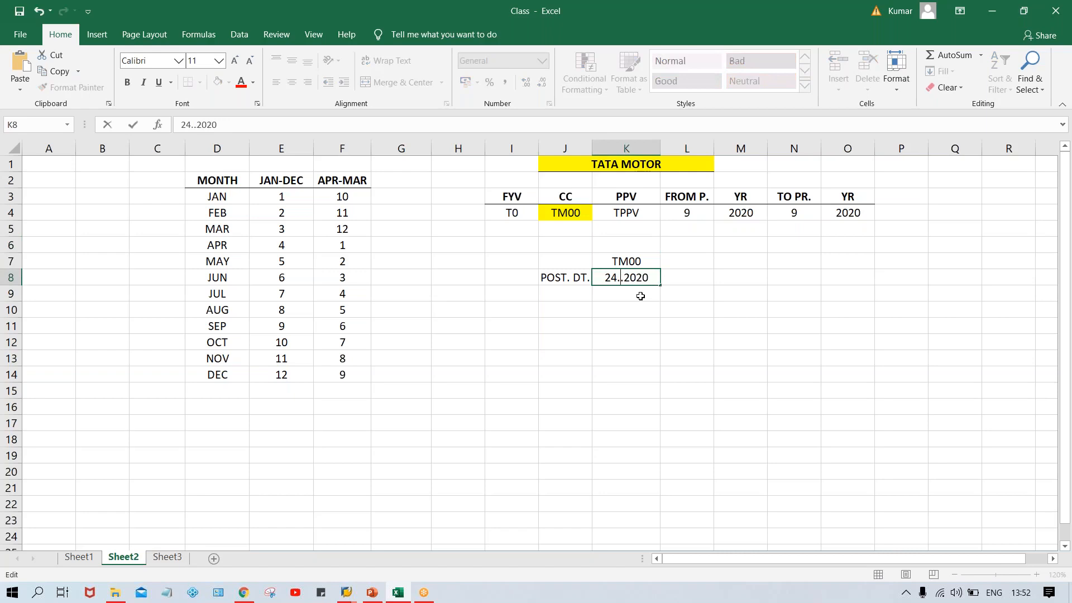
text(01)
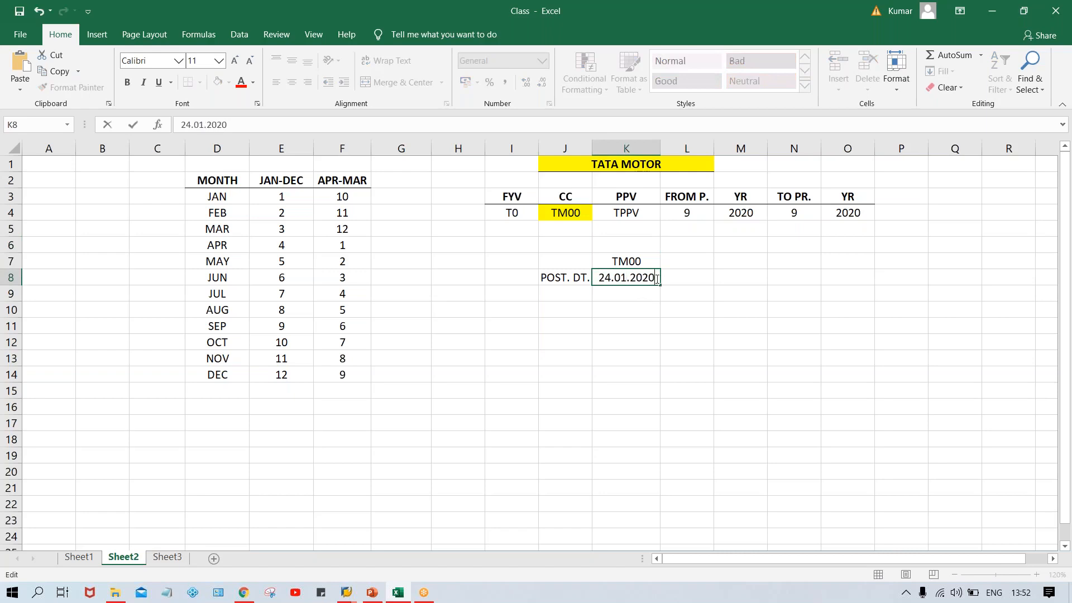
key(BackSpace)
text(1)
key(Return)
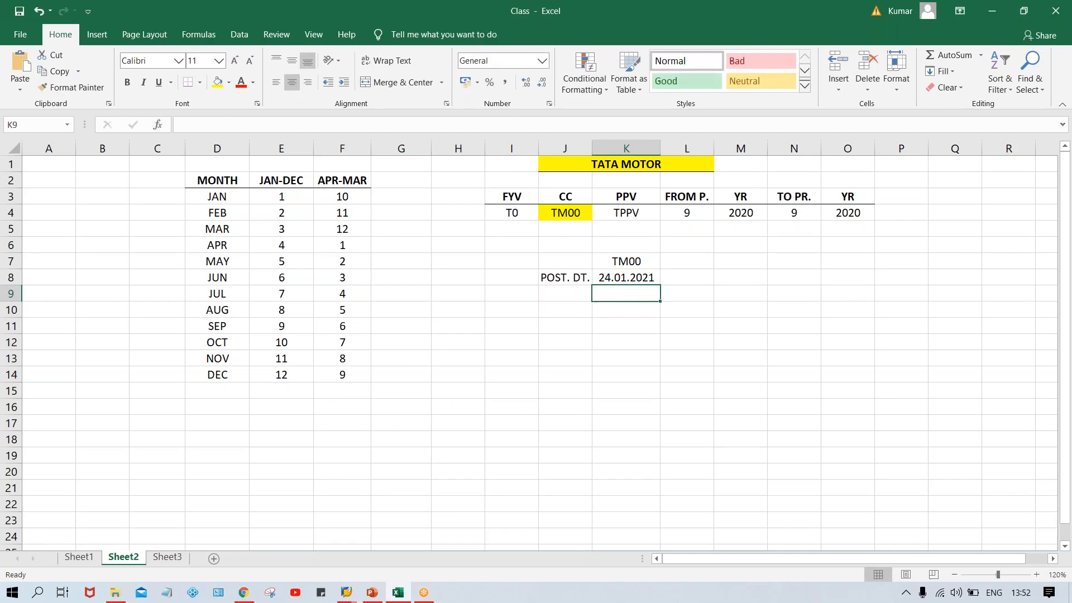
Set FROM P. in L4 and TO PR. in N4 to 10, January's period in the APR-MAR column
click(613, 277)
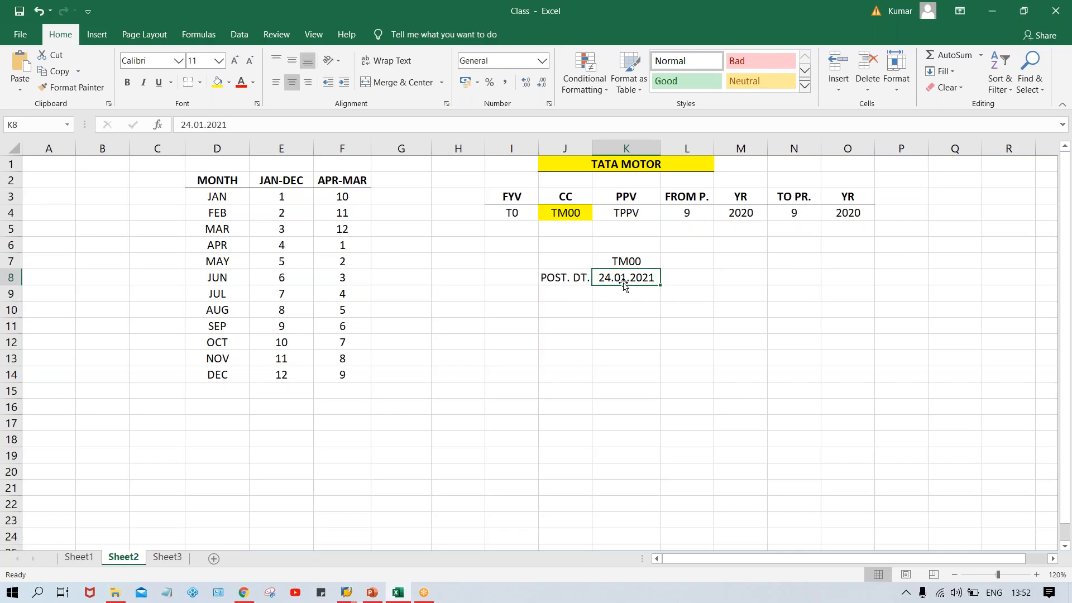
click(345, 200)
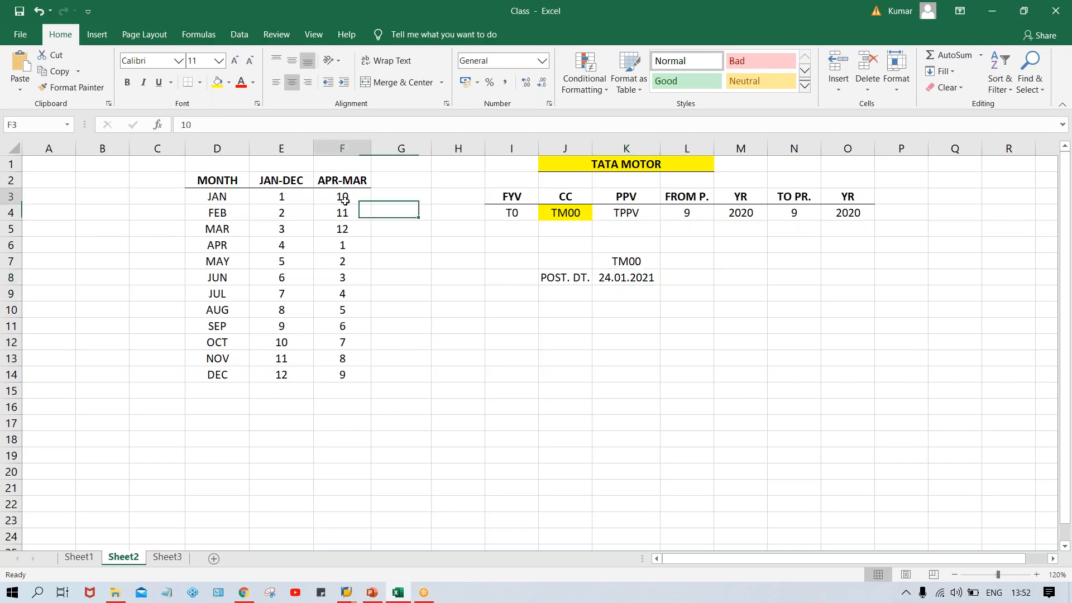
click(685, 216)
text(10)
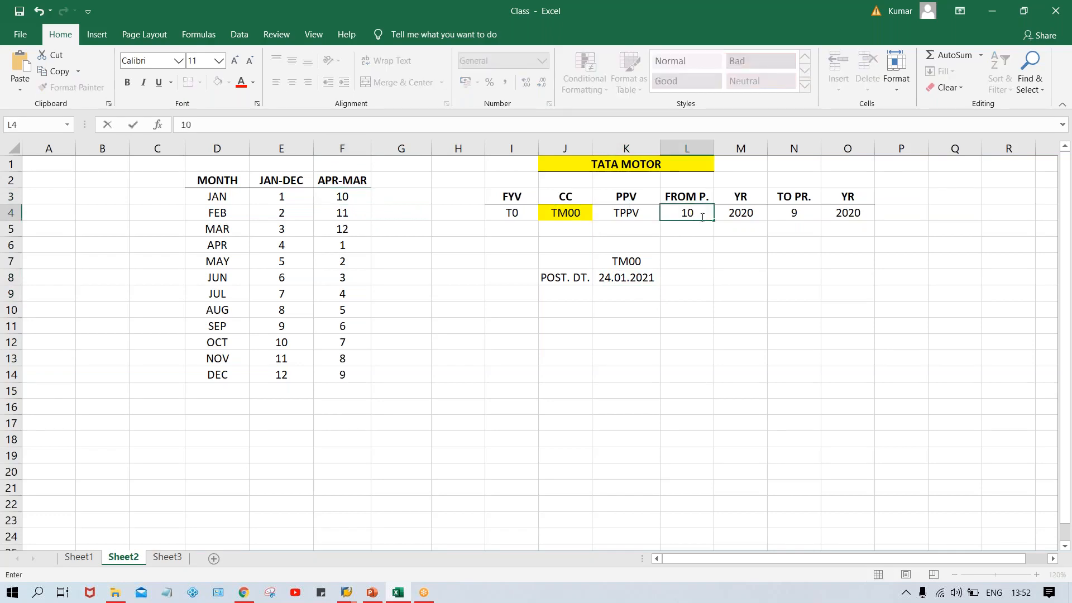
click(798, 215)
text(10)
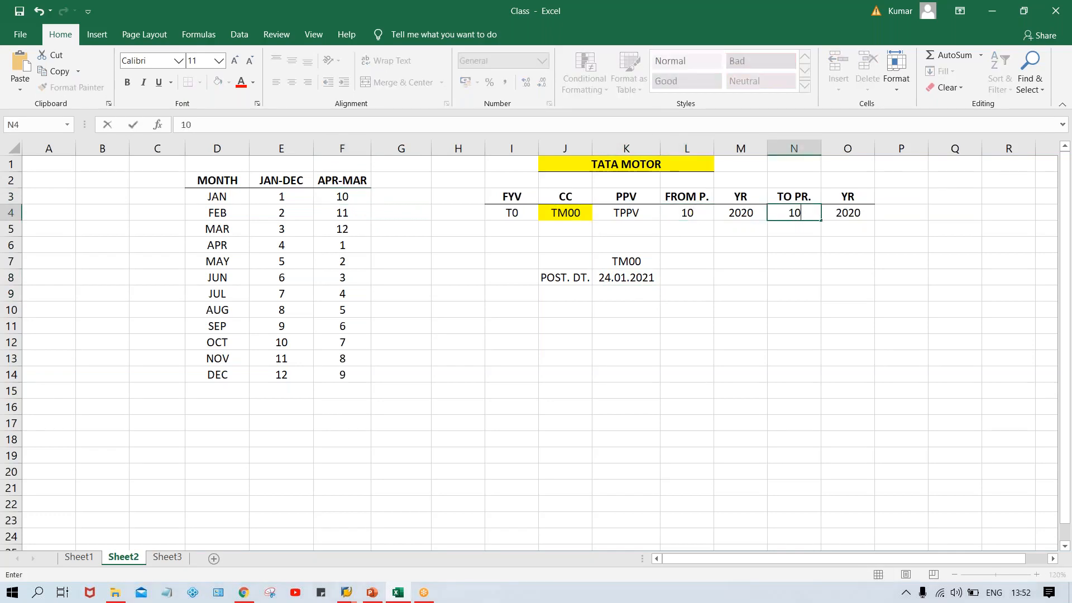
key(Return)
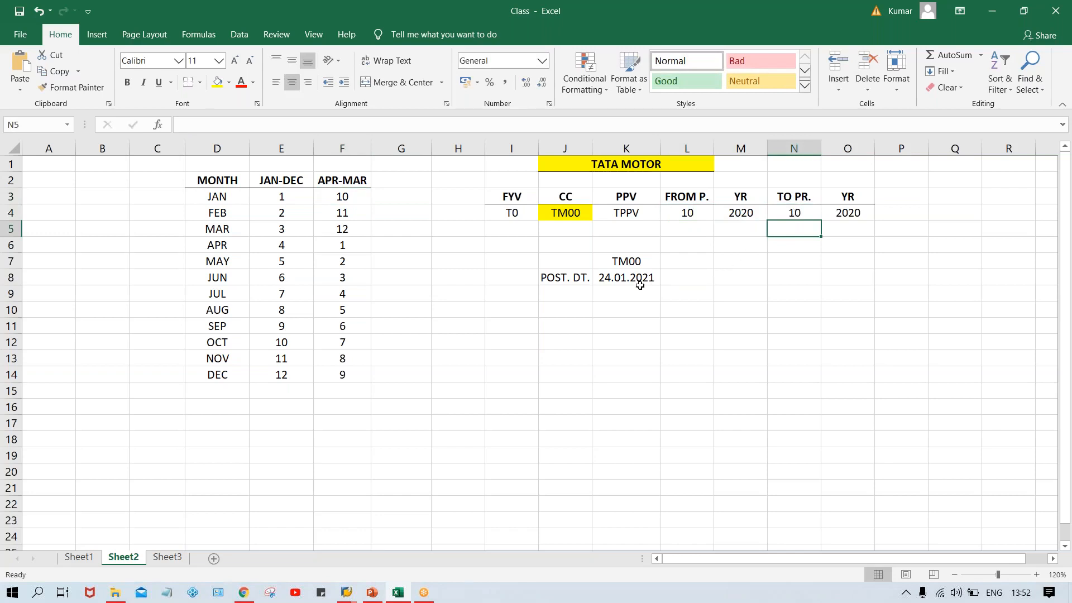
Compare the from and to years in M4 and O4 with the year of the posting date in K8
click(733, 217)
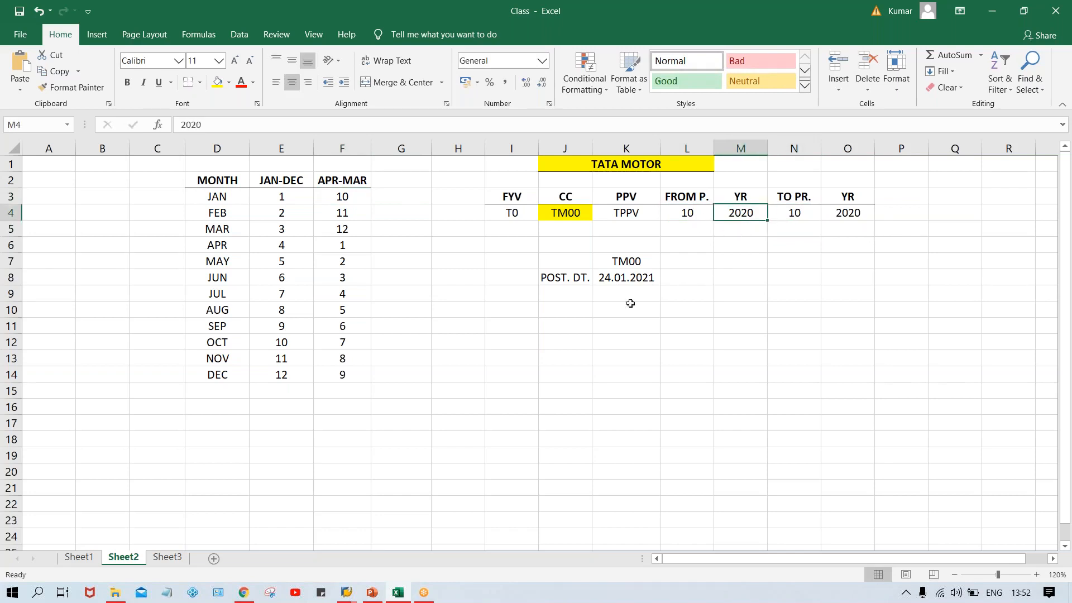
click(646, 279)
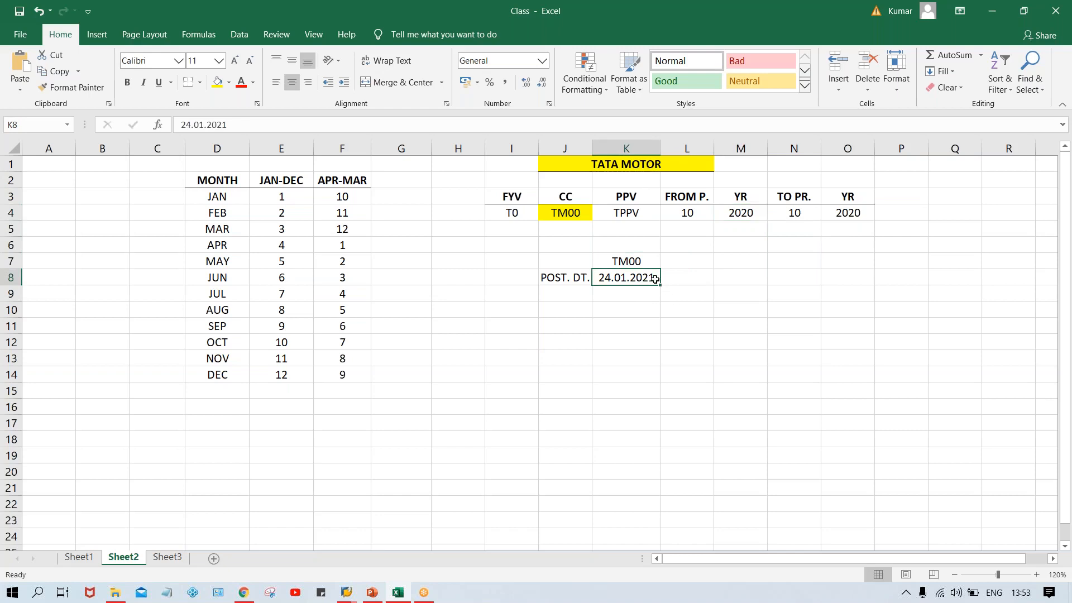
click(734, 211)
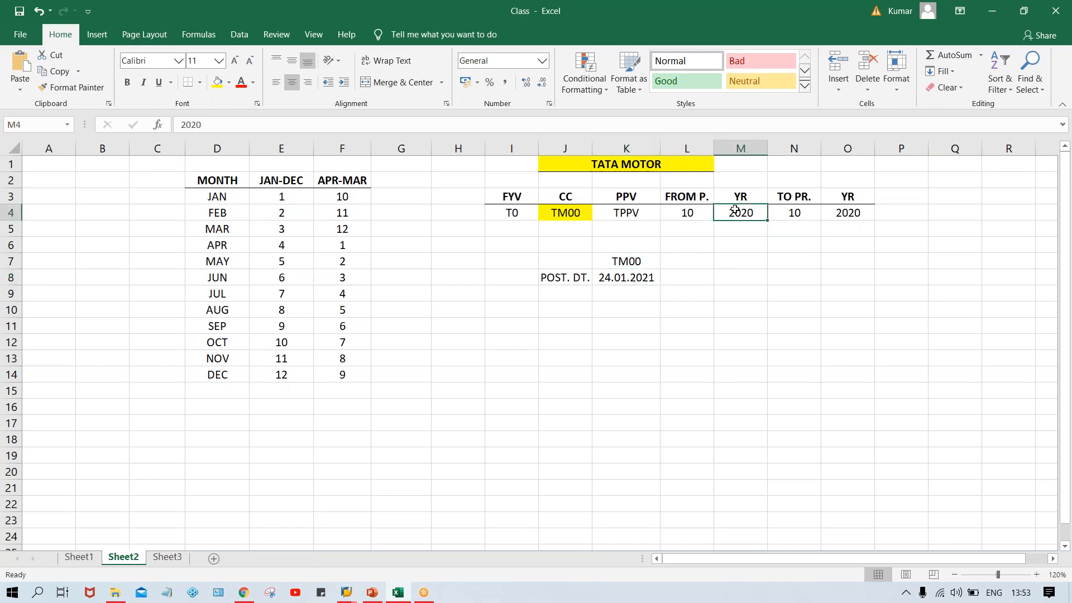
click(840, 213)
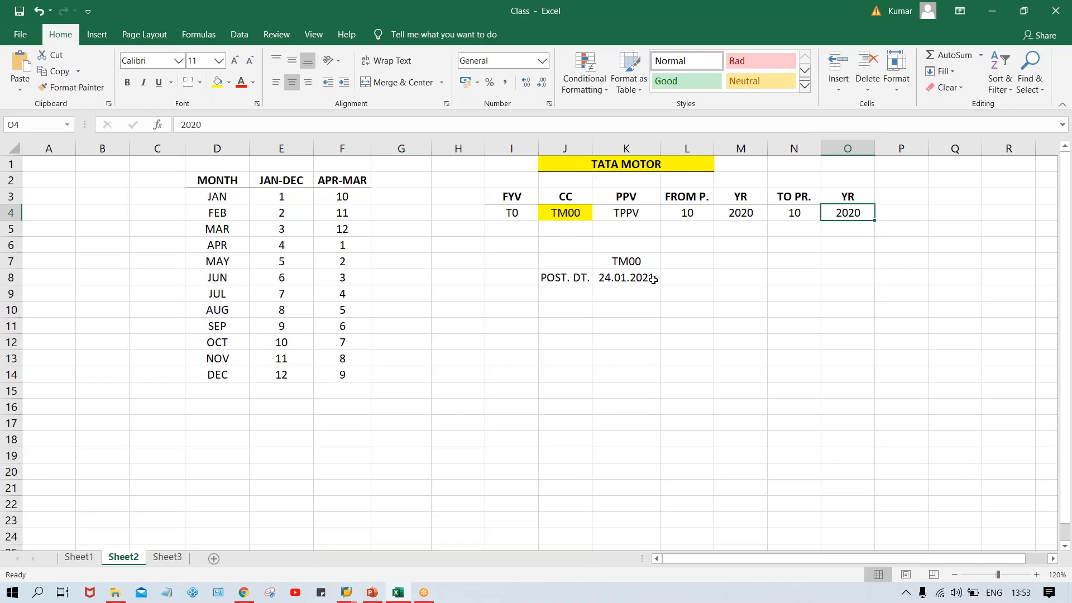
Add a bold column heading YR SHFT in G2, next to the APR-MAR column
click(401, 184)
text(YE)
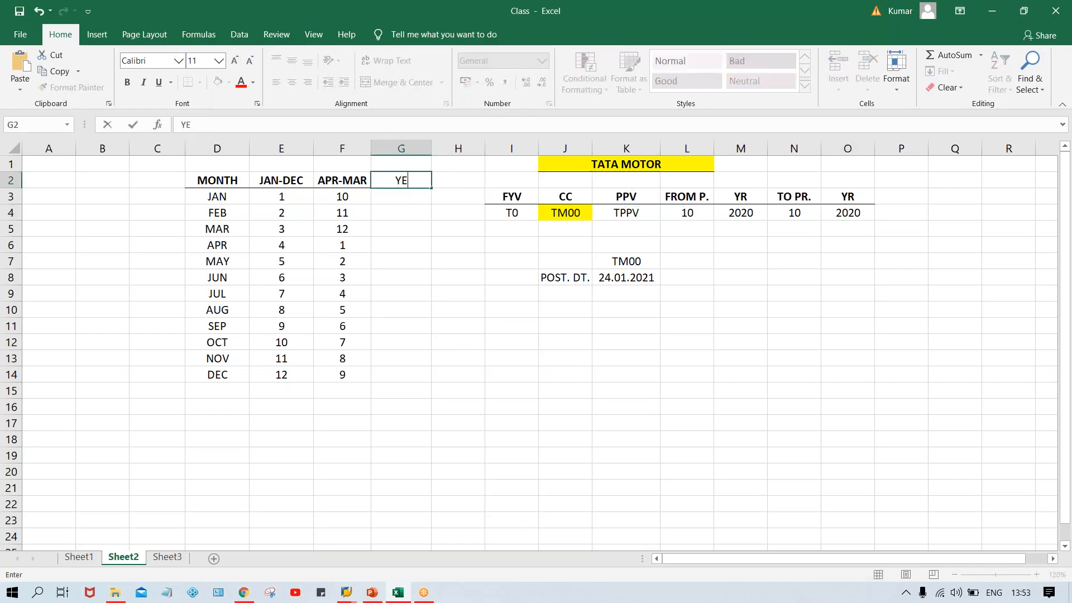
text(AR SHFT)
key(Return)
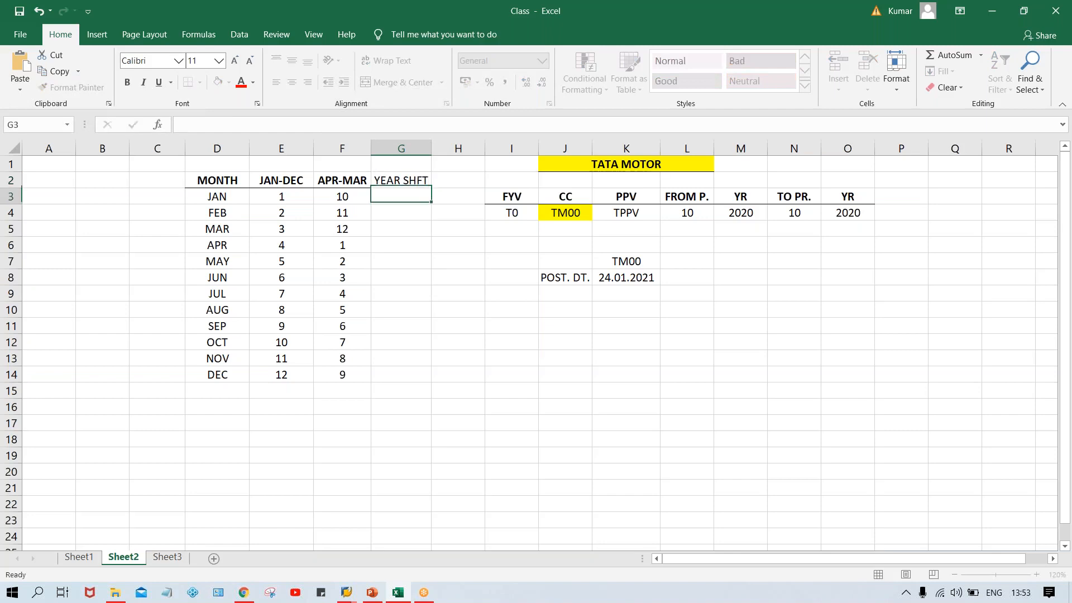
click(413, 180)
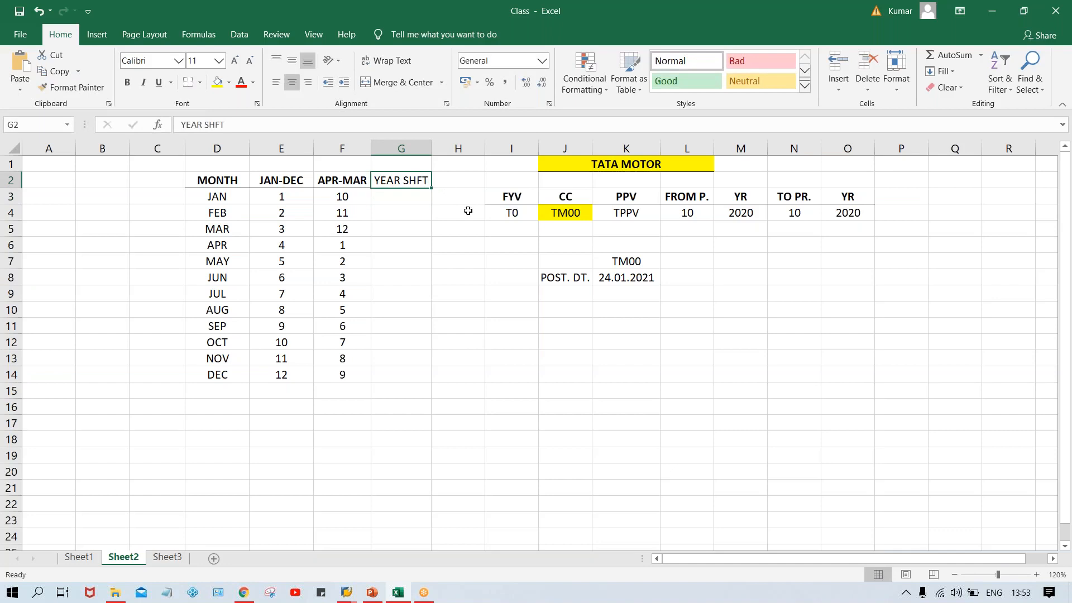
key(ctrl+b)
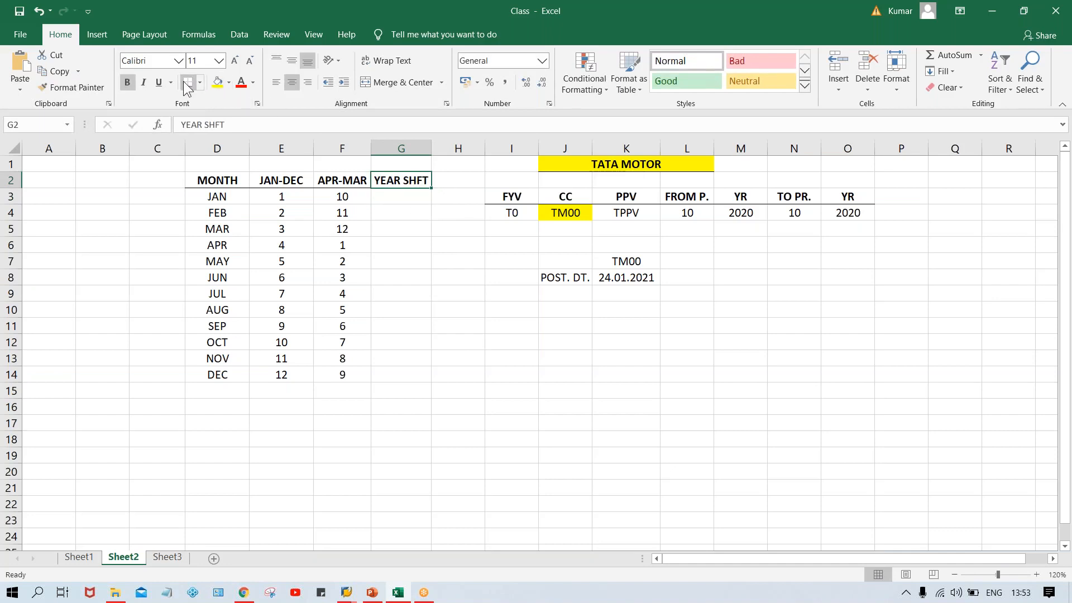
double_click(393, 179)
key(BackSpace)
key(BackSpace)
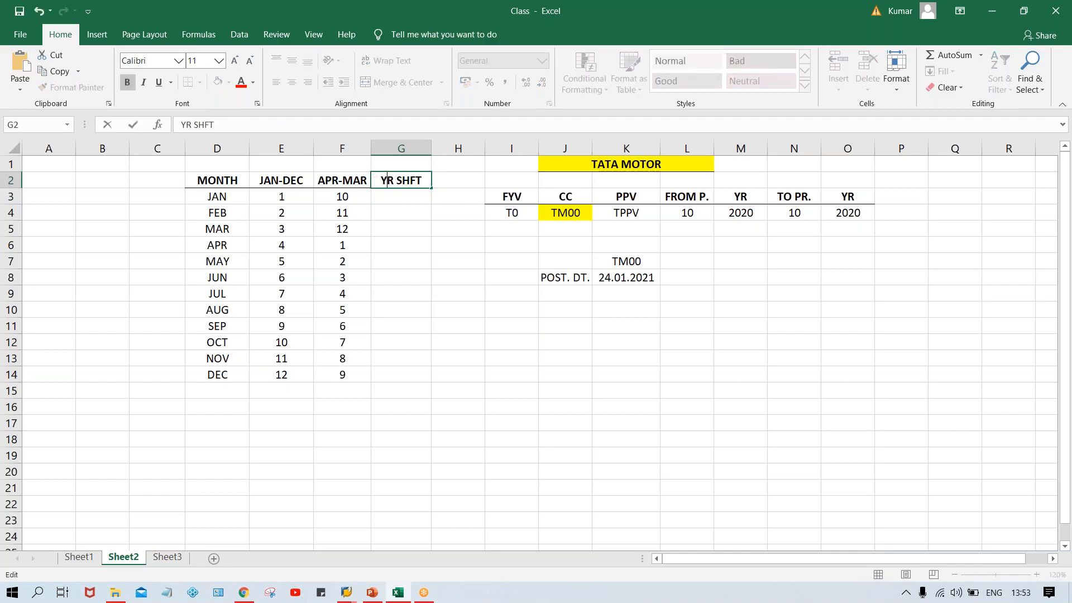
click(406, 234)
Enter a year shift of 0 for April and fill it down through December in G6:G14
click(401, 194)
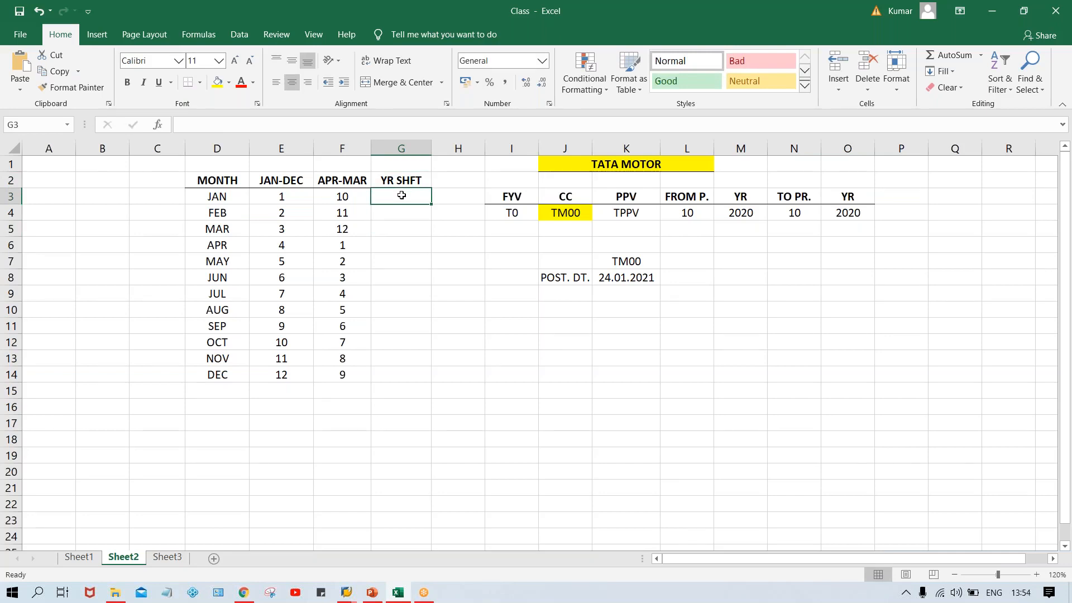
key(Down)
key(Down)
key(Down)
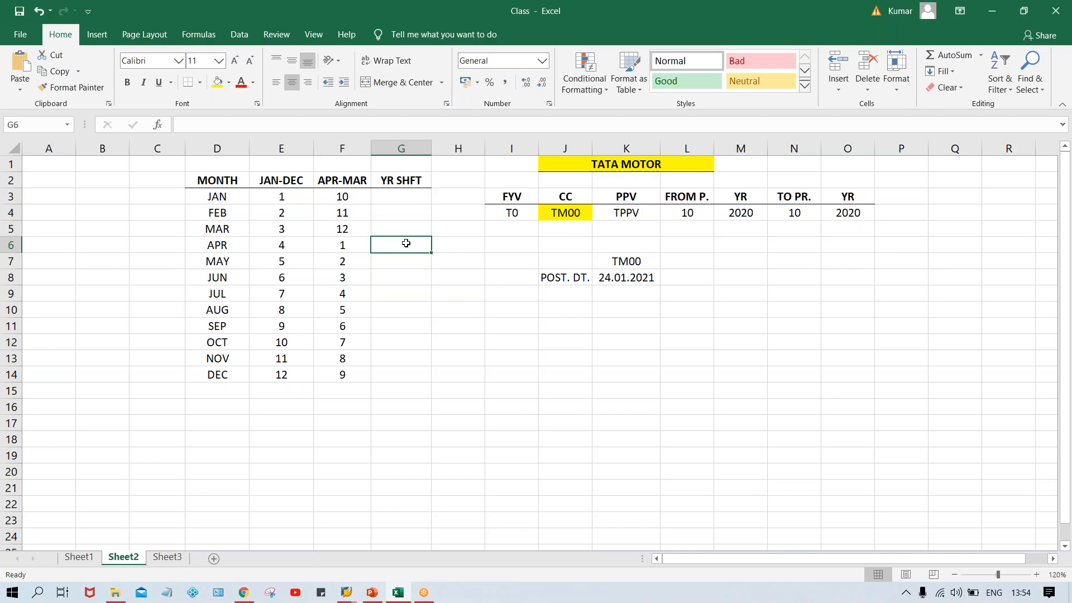
text(0)
key(Return)
drag(406, 243, 405, 371)
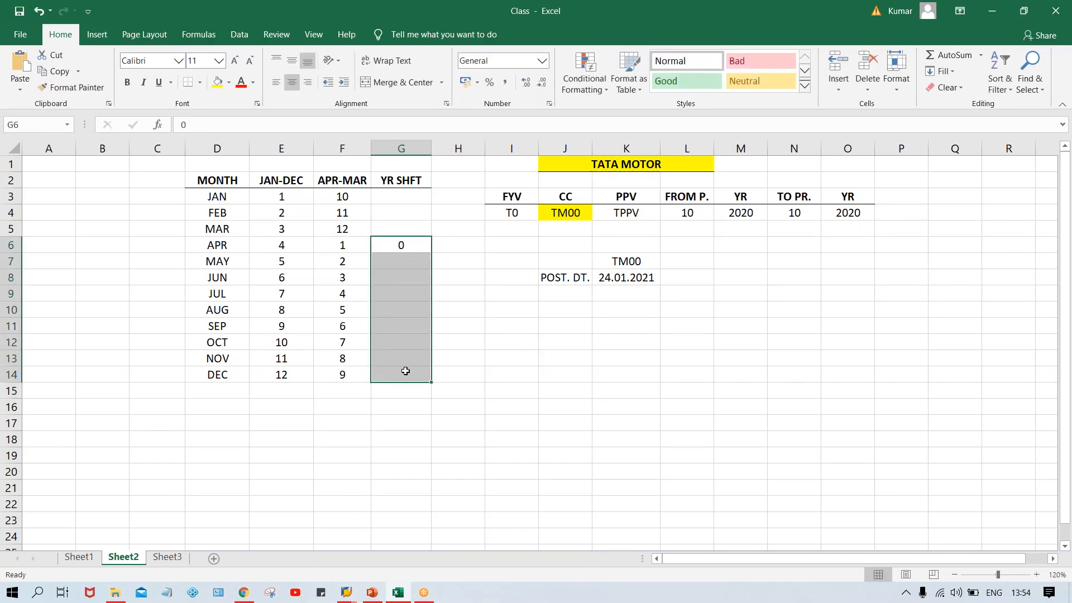
key(ctrl+d)
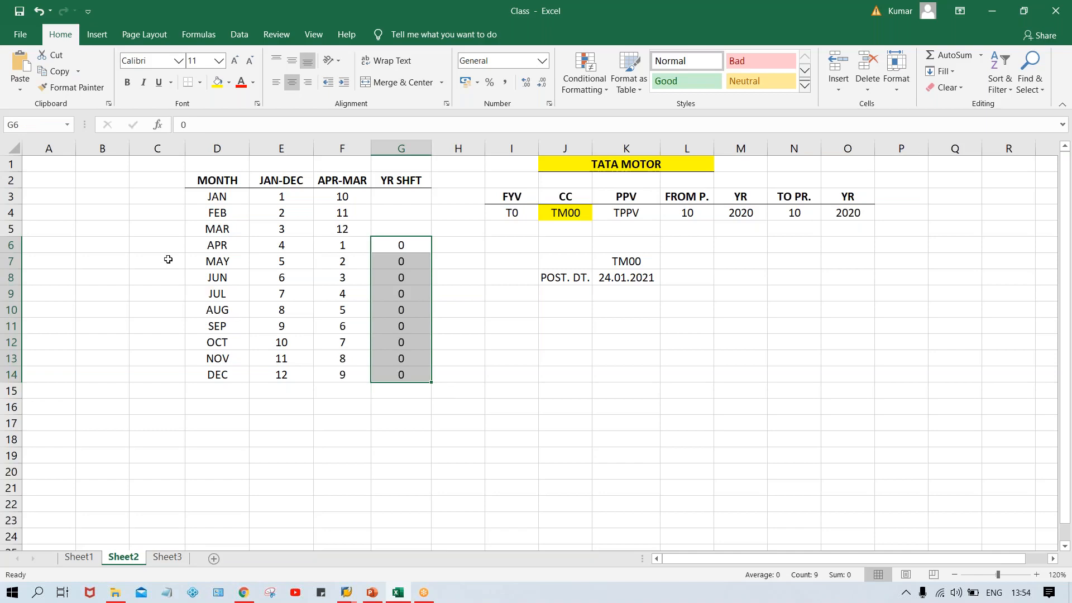
Merge C6:C14 beside April to December and label it 2020, vertically centred
drag(161, 246, 177, 374)
click(400, 84)
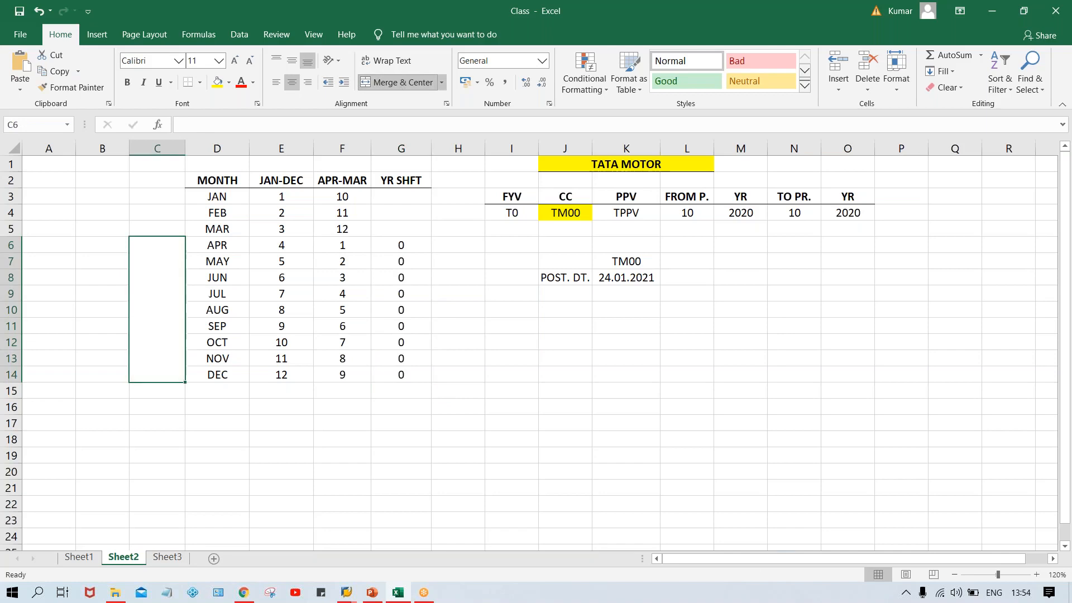
text(2020)
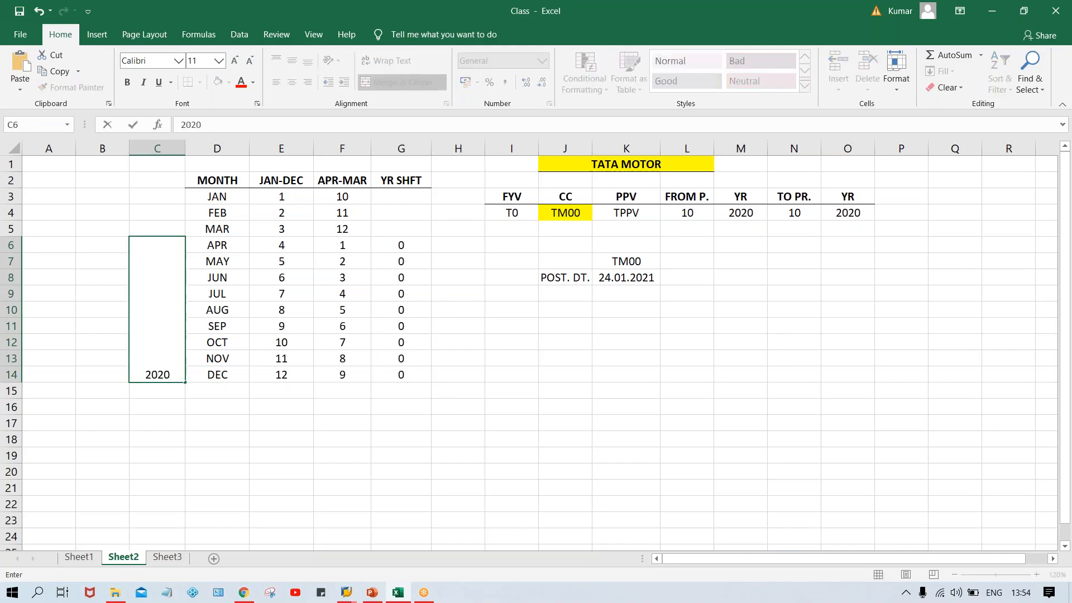
key(Return)
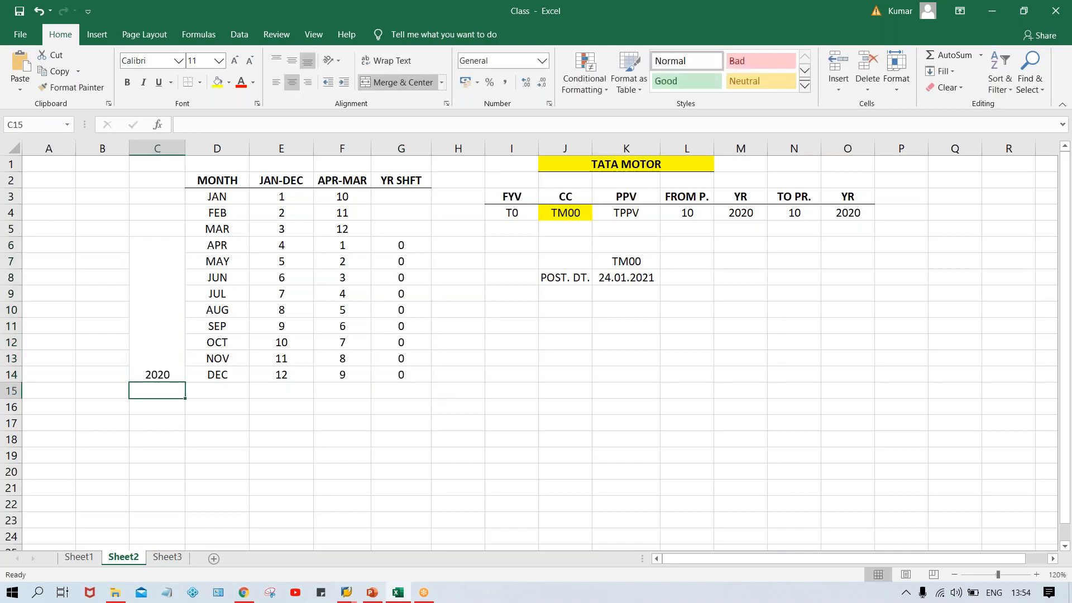
click(174, 275)
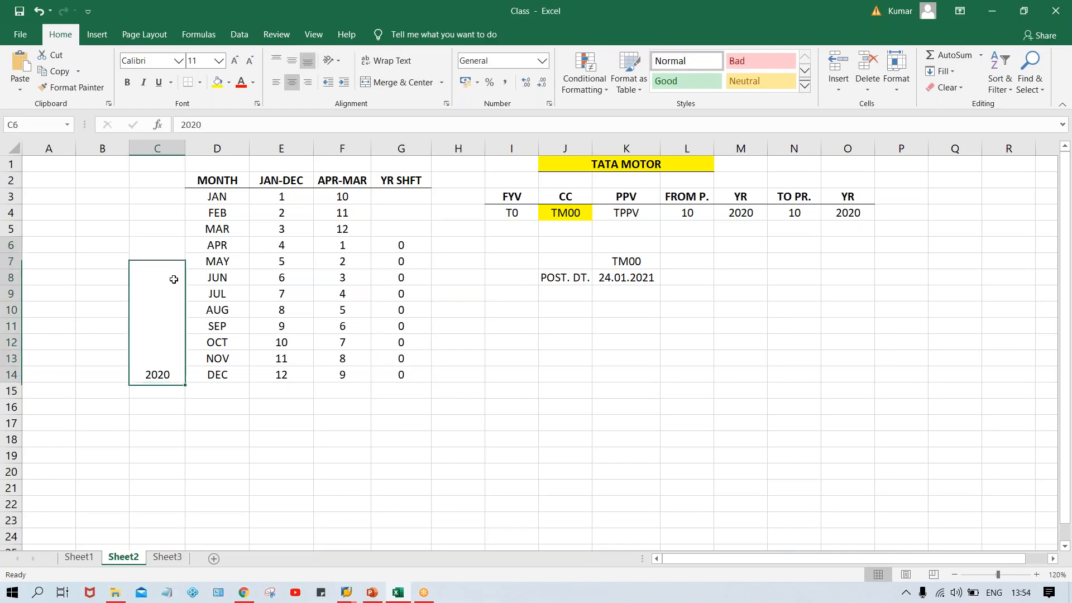
click(292, 59)
Merge C3:C5 beside January to March and label it 2021, vertically centred
drag(147, 194, 149, 222)
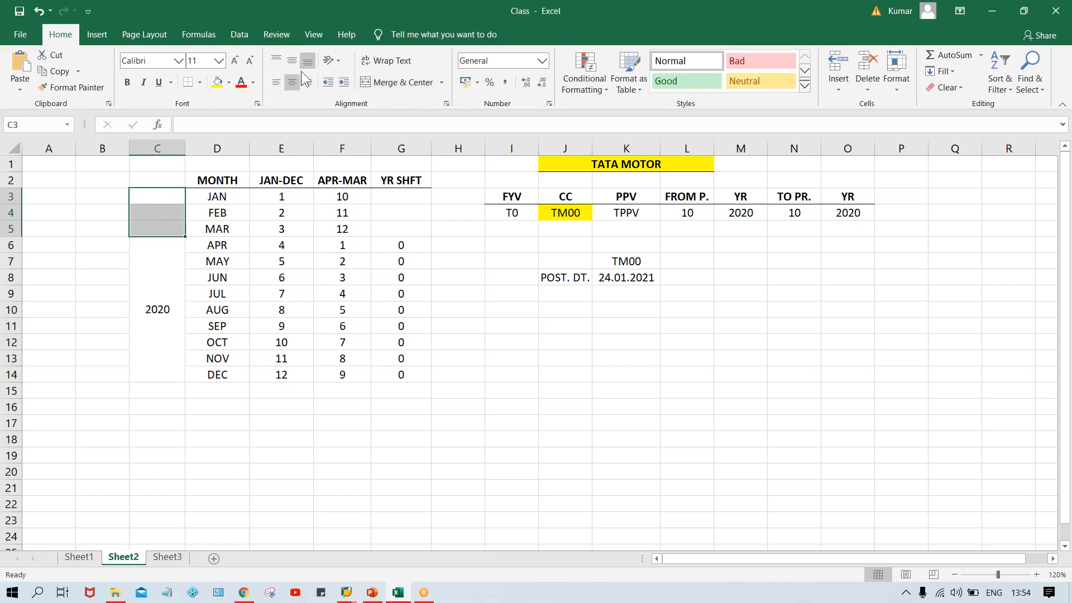
click(385, 79)
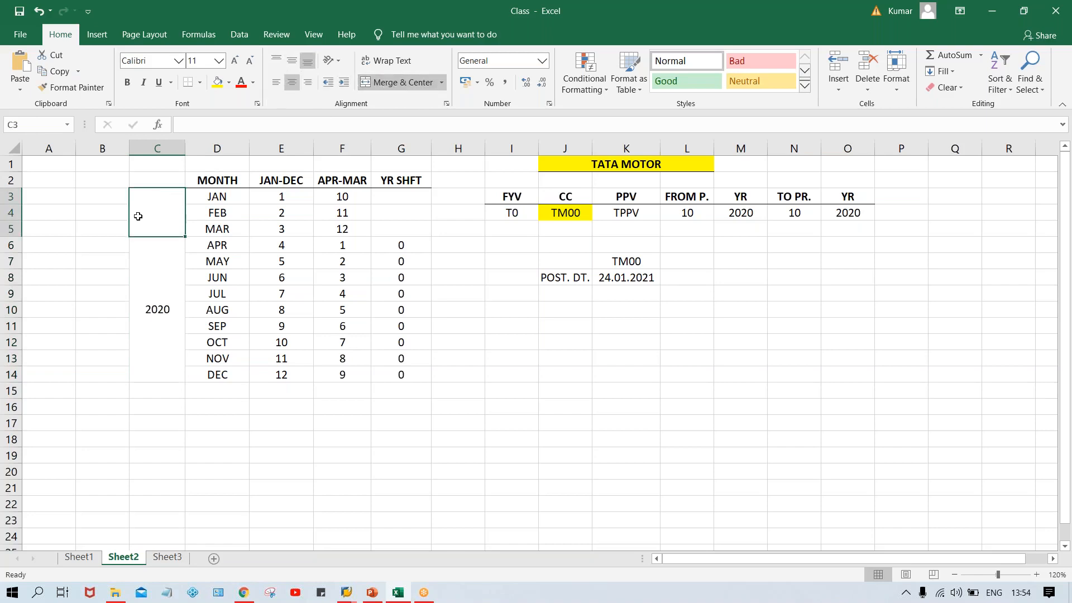
text(2021)
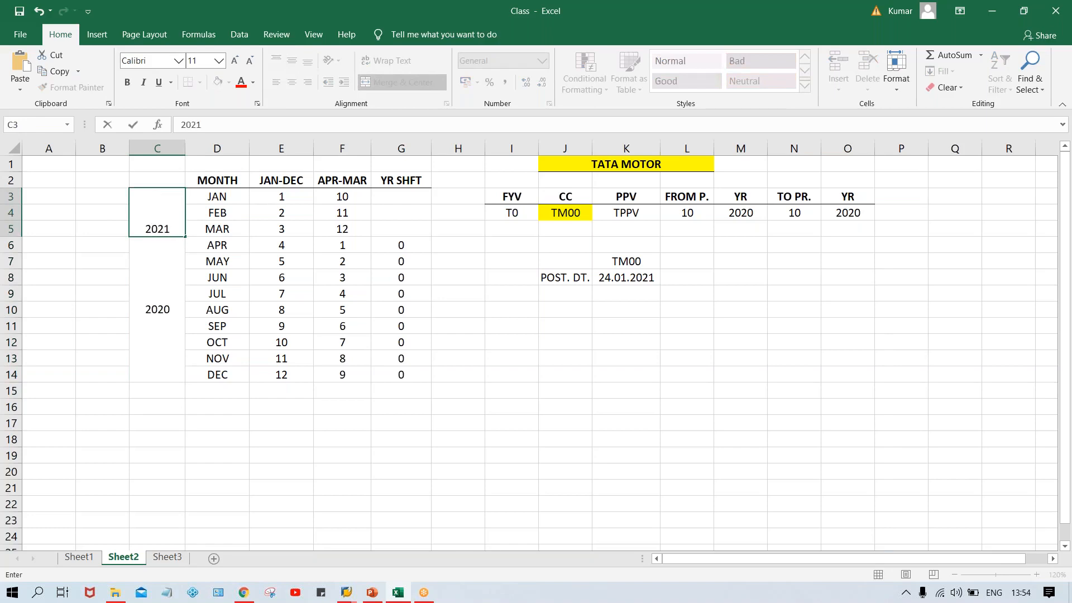
key(Return)
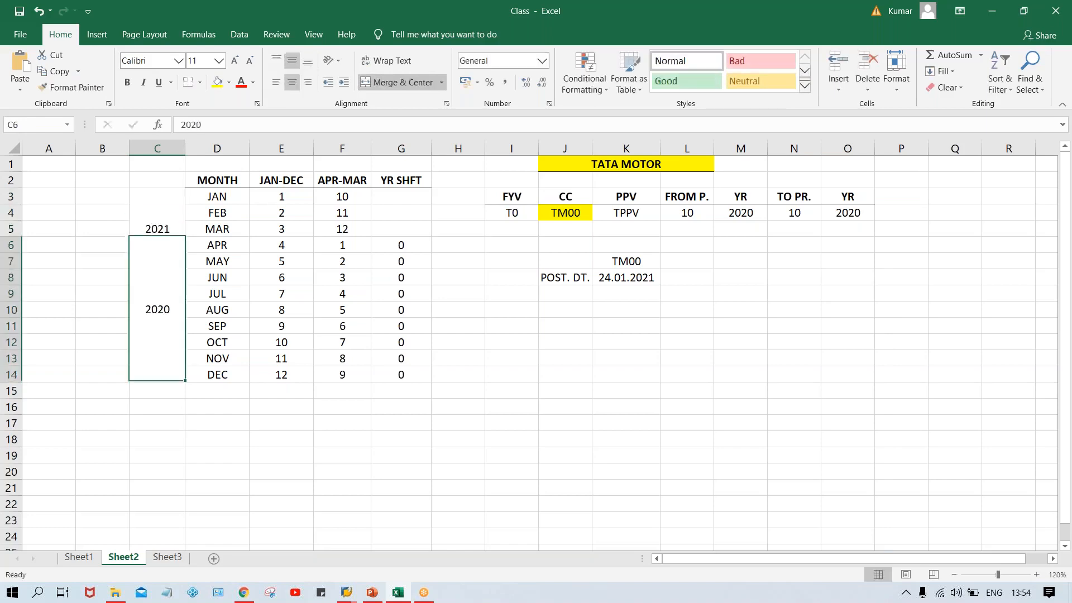
click(139, 216)
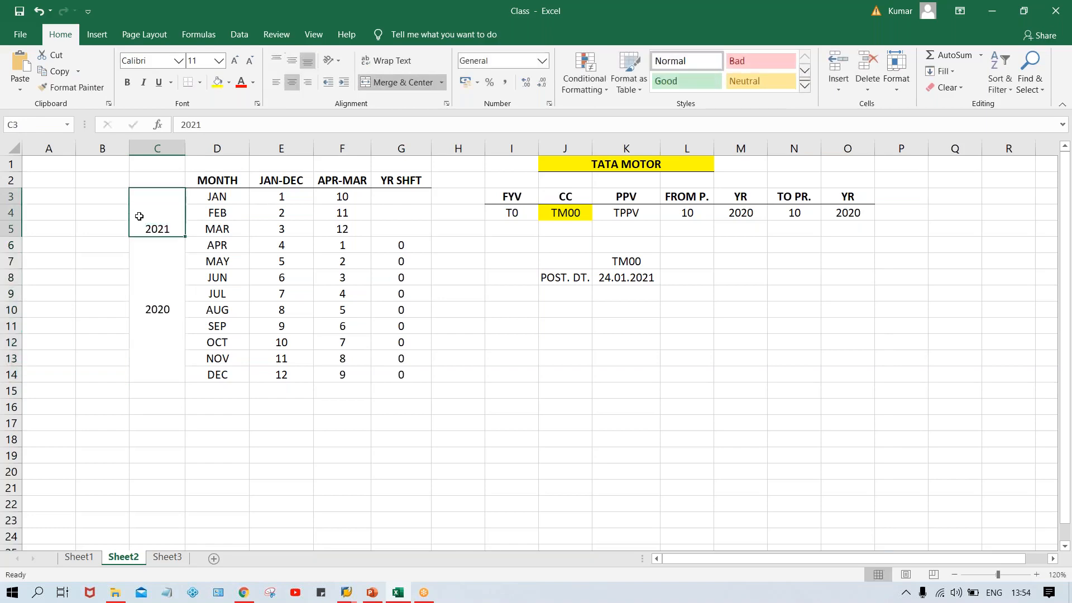
click(291, 61)
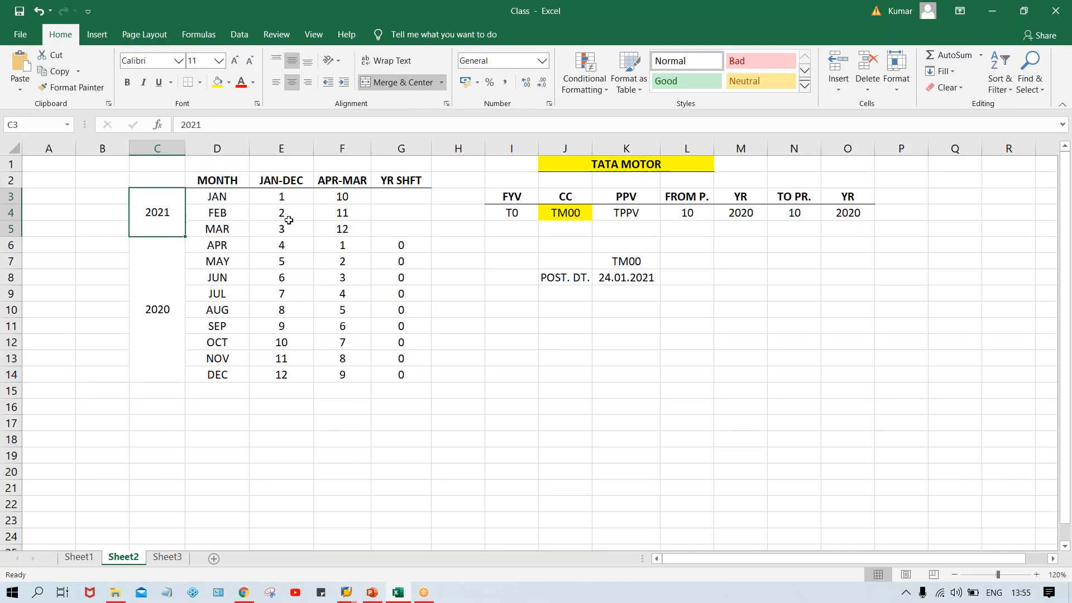
Examine the APR-MAR period numbers for February, April, November and December in the month table
click(344, 217)
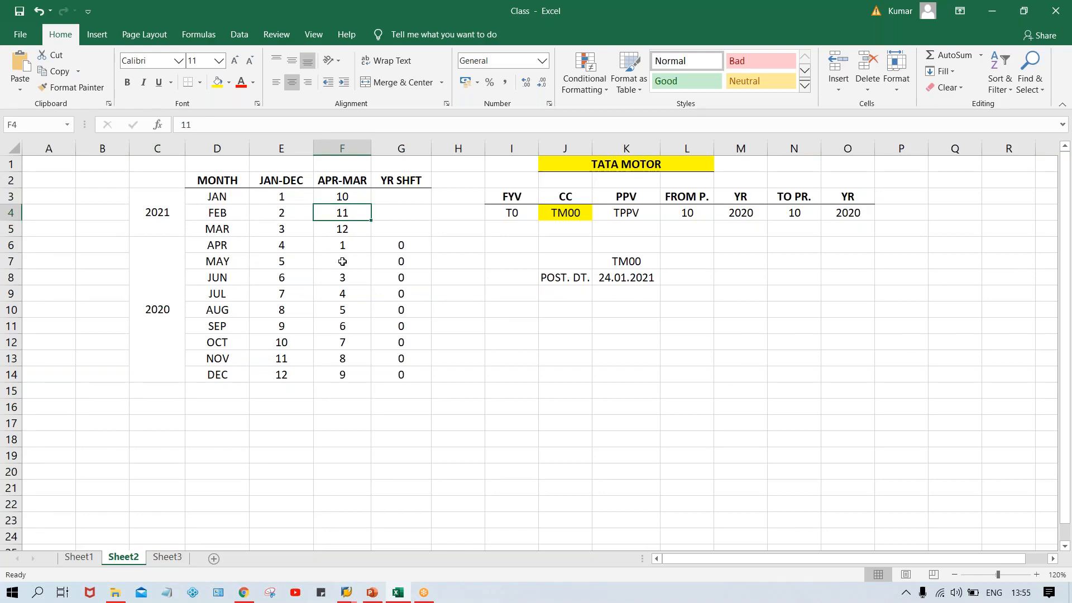
click(218, 245)
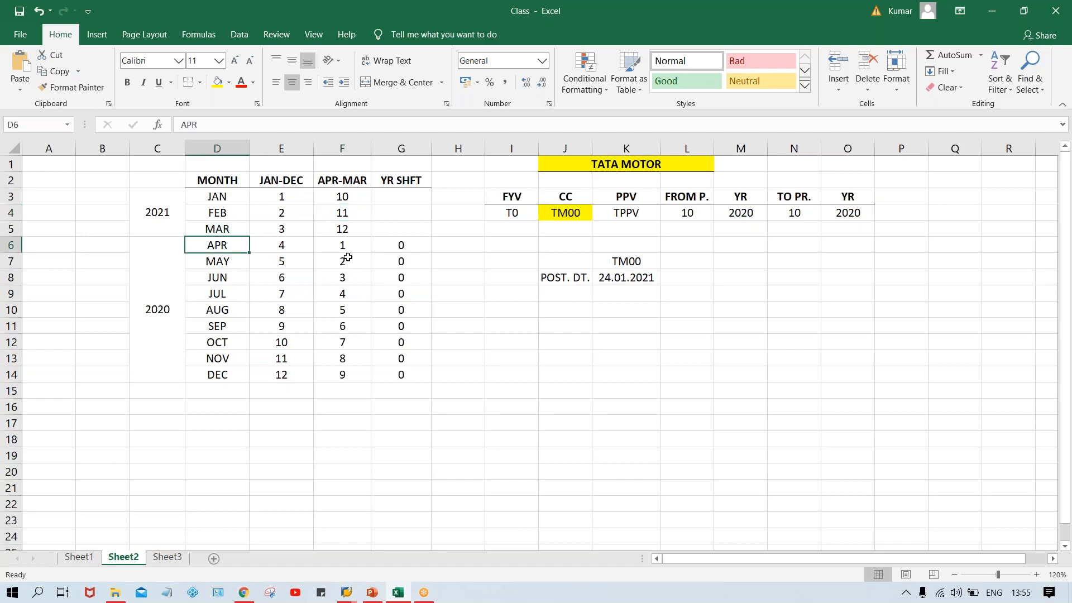
click(342, 249)
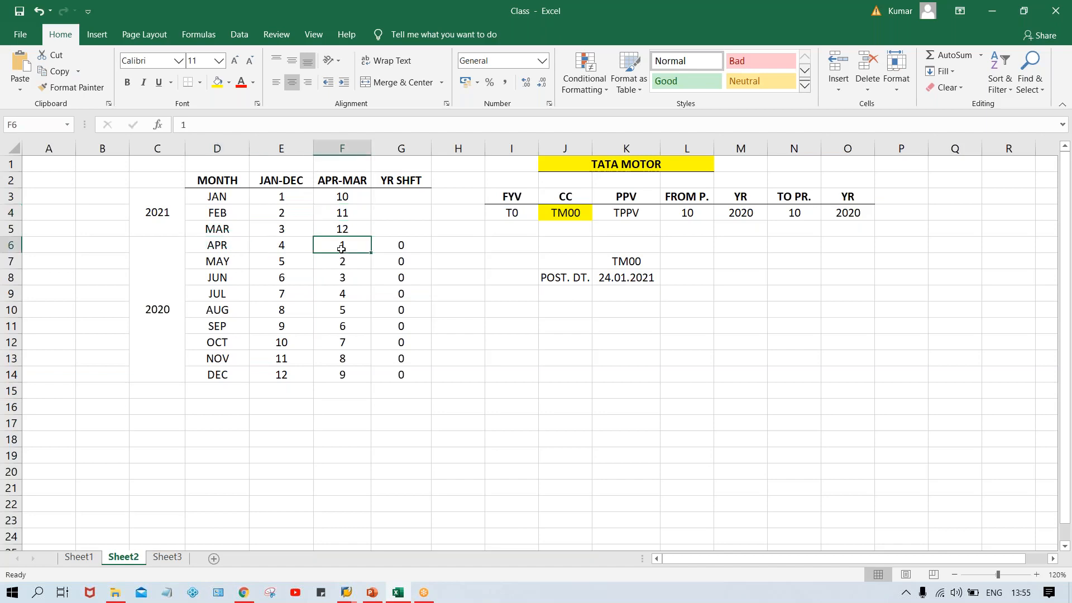
click(218, 355)
key(Tab)
key(Tab)
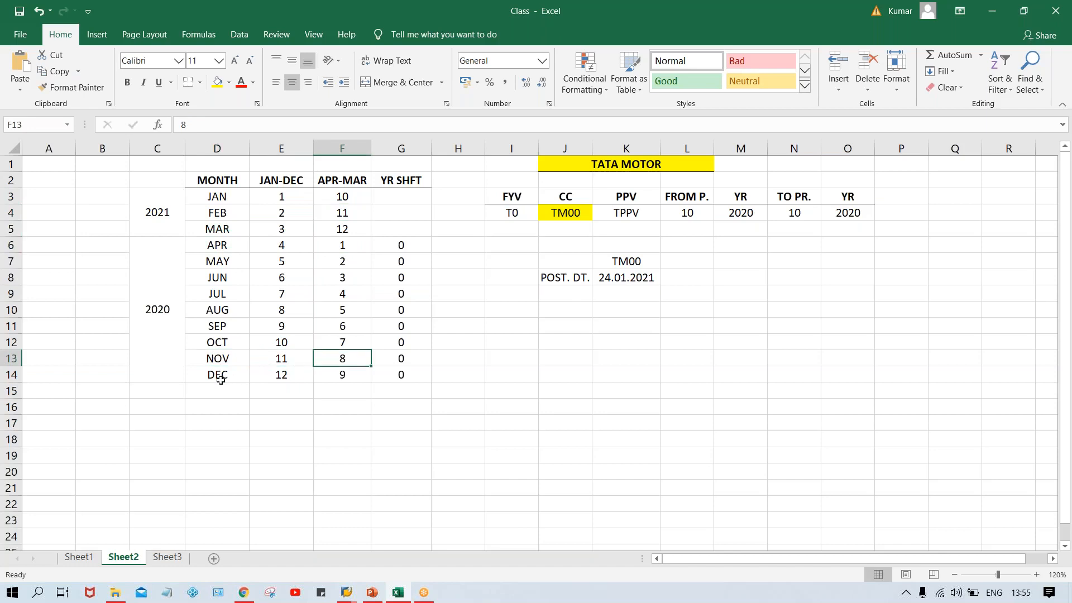
key(Return)
key(Tab)
key(Tab)
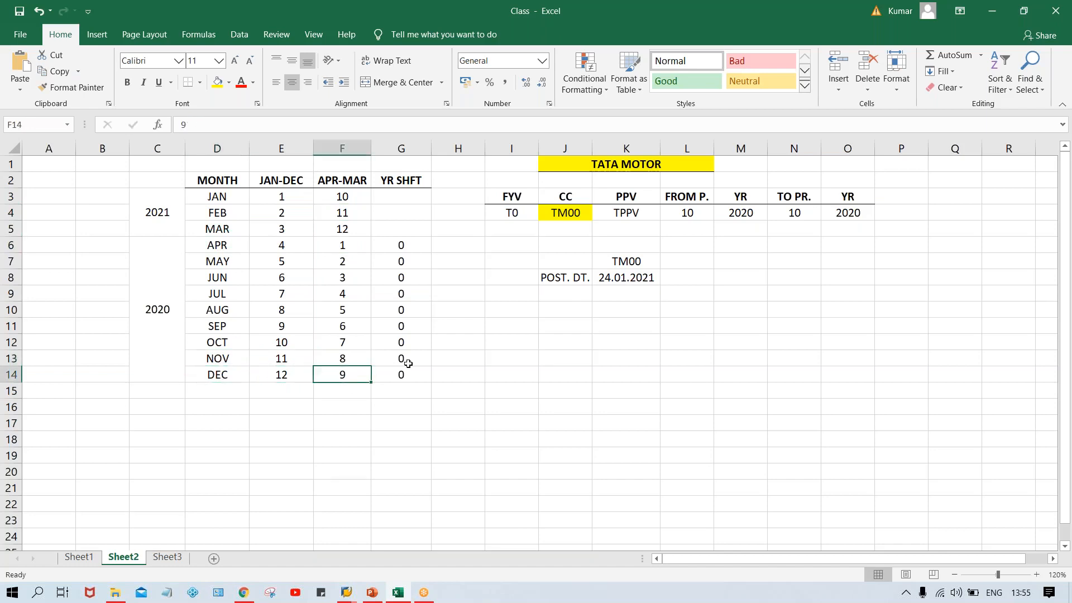
Change the posting date in K8 to 15.07.2020
click(641, 279)
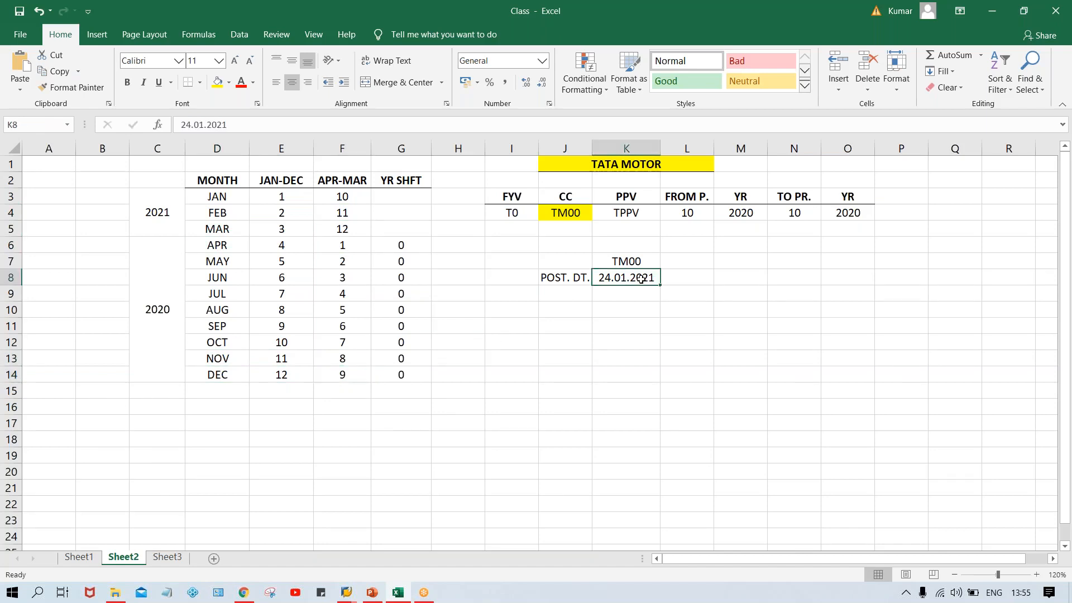
click(226, 296)
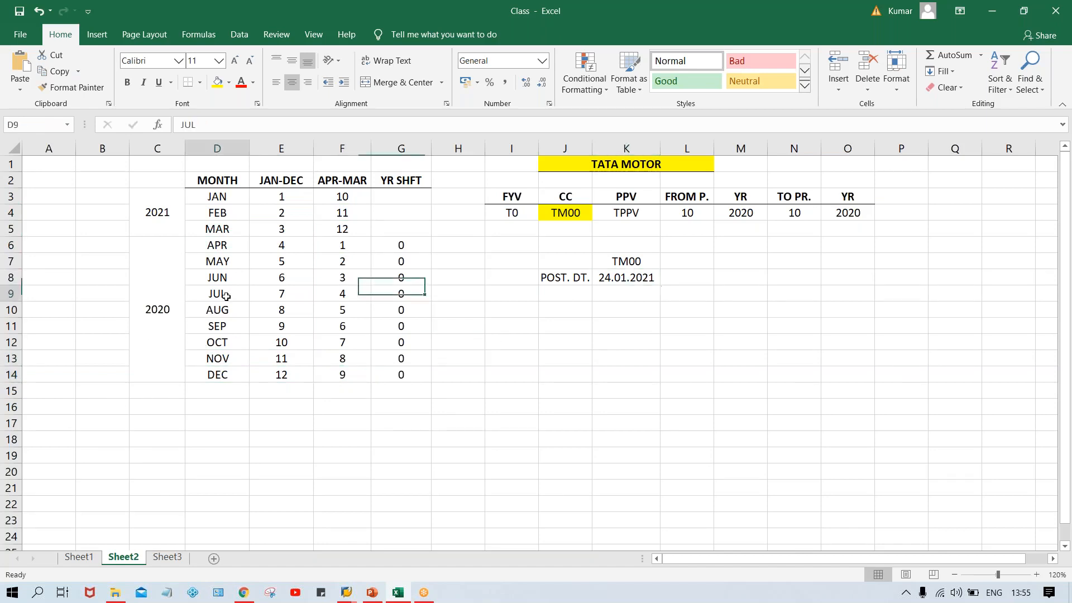
click(641, 279)
text(15.07.2)
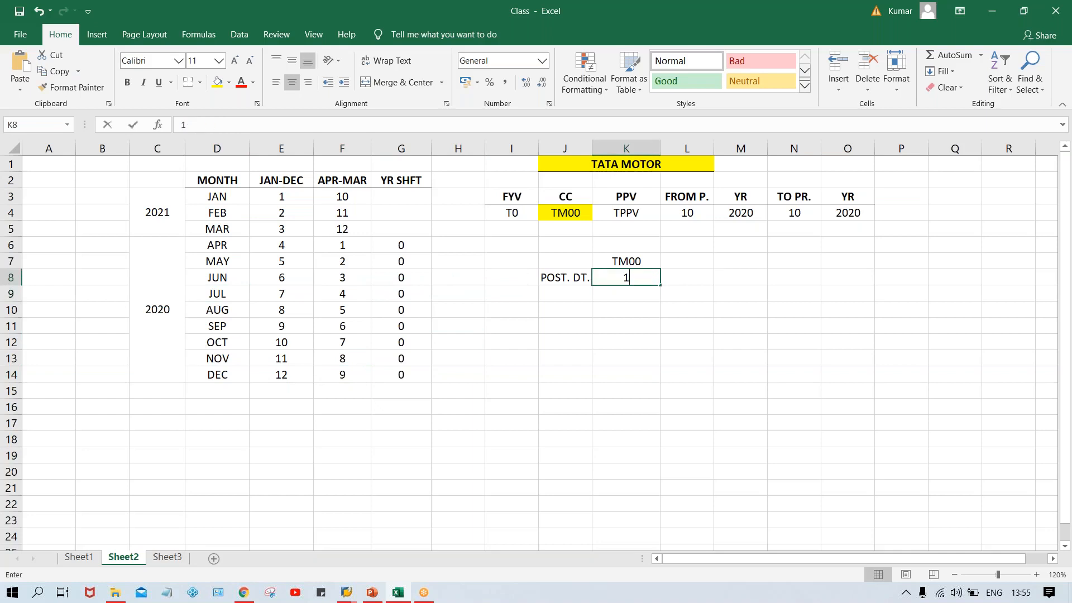
text(020)
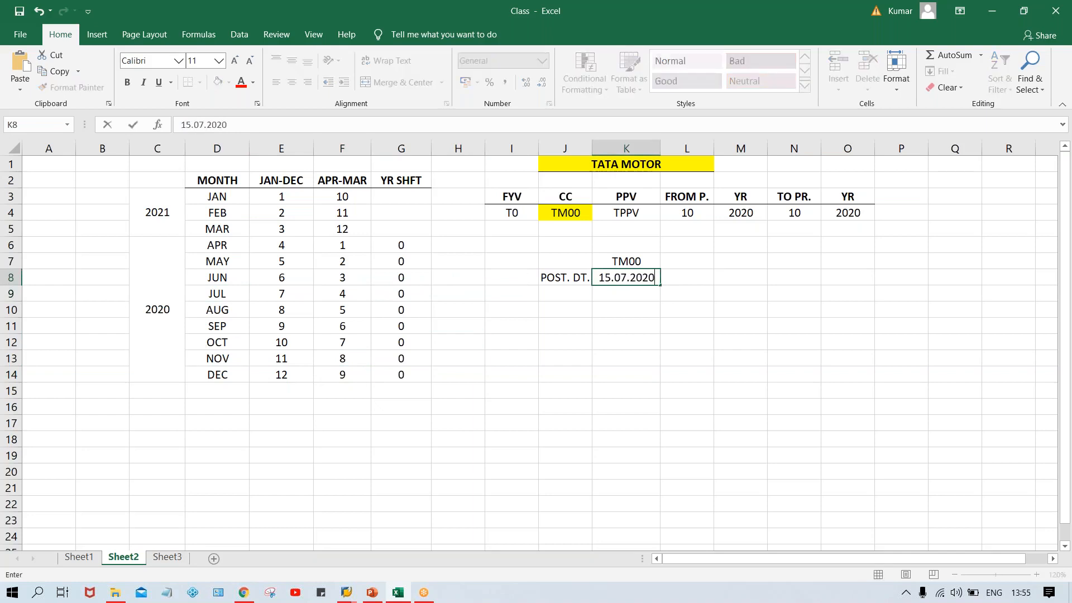
key(Return)
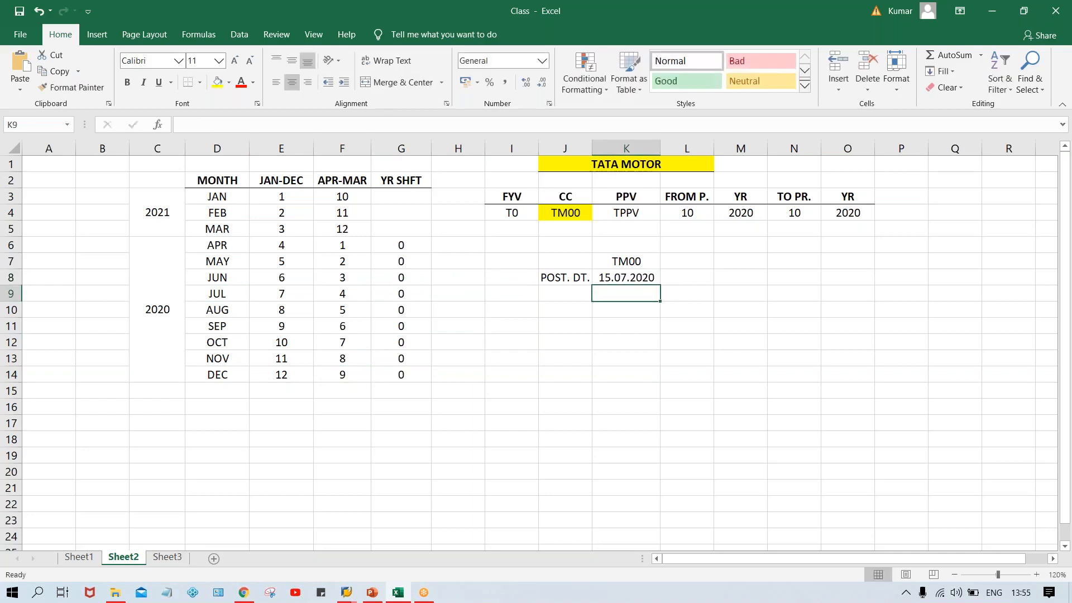
Set FROM P. in L4 and TO PR. in N4 to 4, July's APR-MAR period, and check the year in M4 against the posting date
click(619, 277)
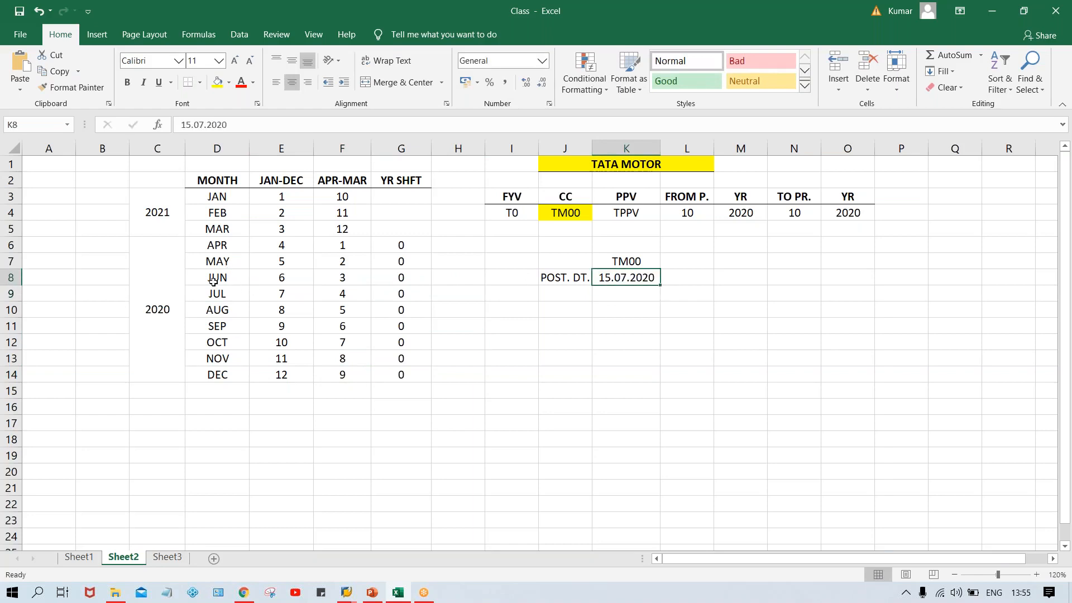
click(231, 295)
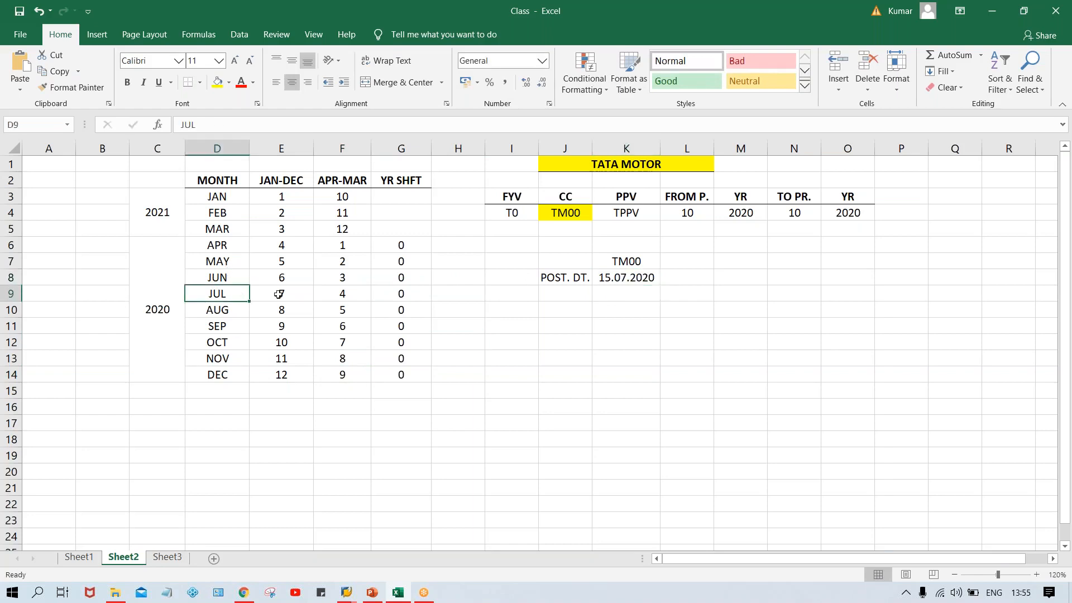
click(338, 295)
click(686, 211)
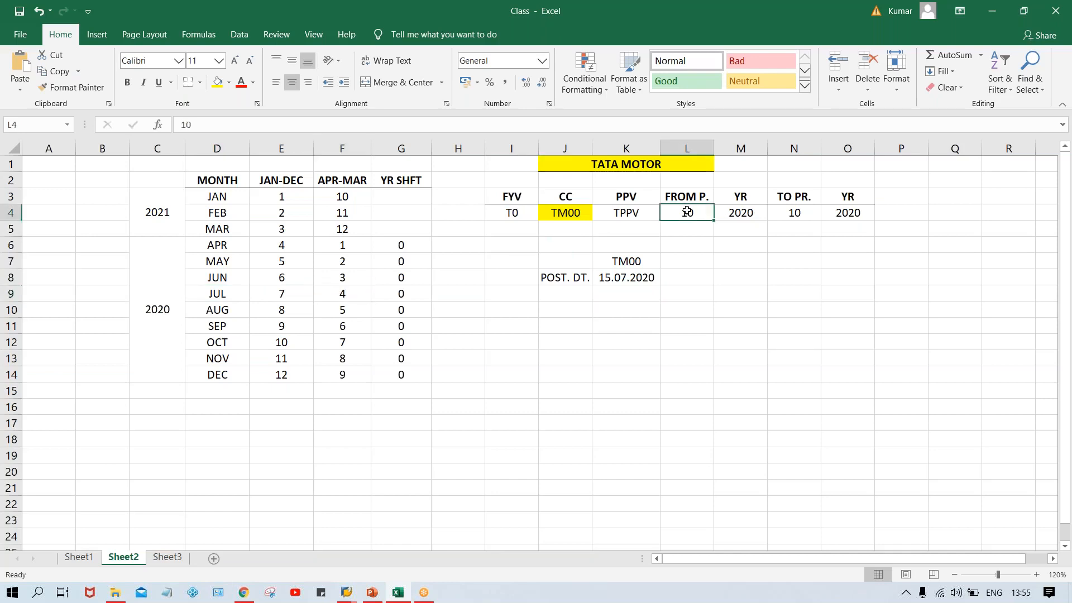
key(F2)
text(4)
click(788, 213)
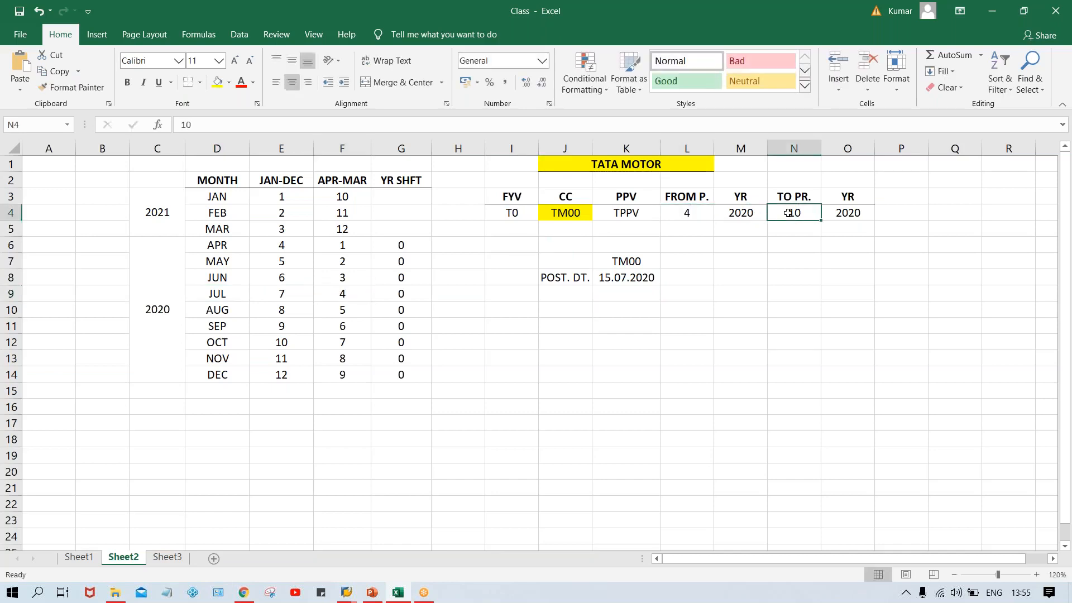
text(4)
key(Return)
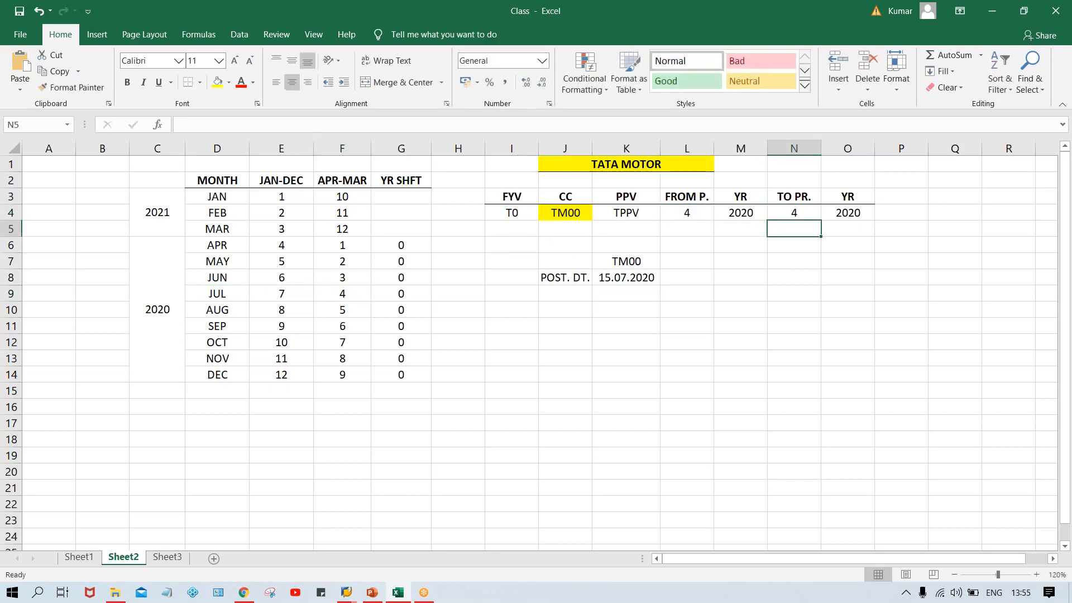
click(745, 214)
click(637, 279)
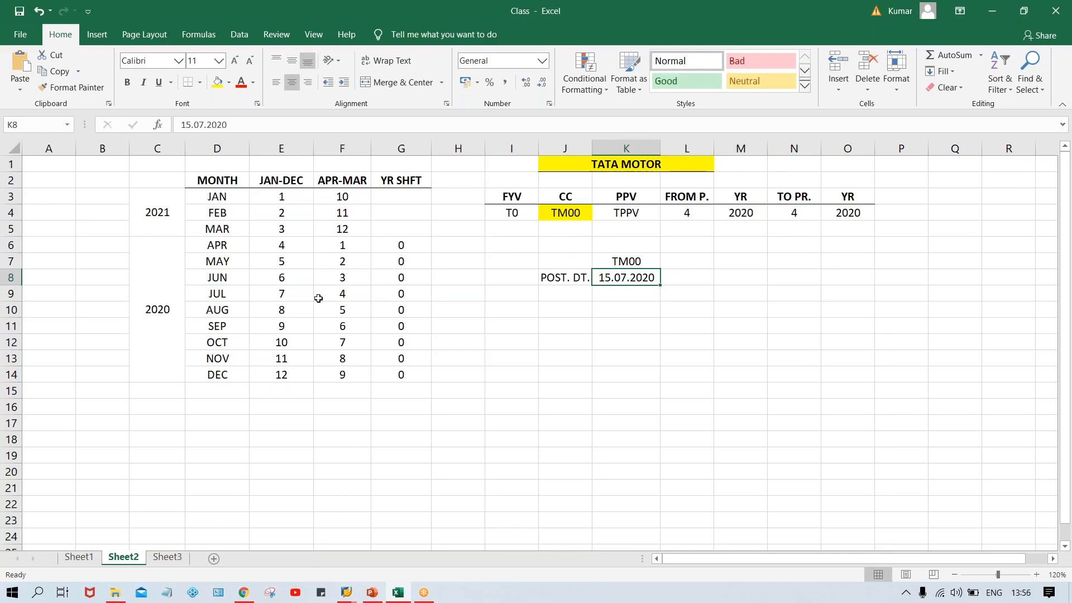
Compare July's year shift with the years in M4 and O4, and change the posting date in K8 to 15.01.2021
click(398, 295)
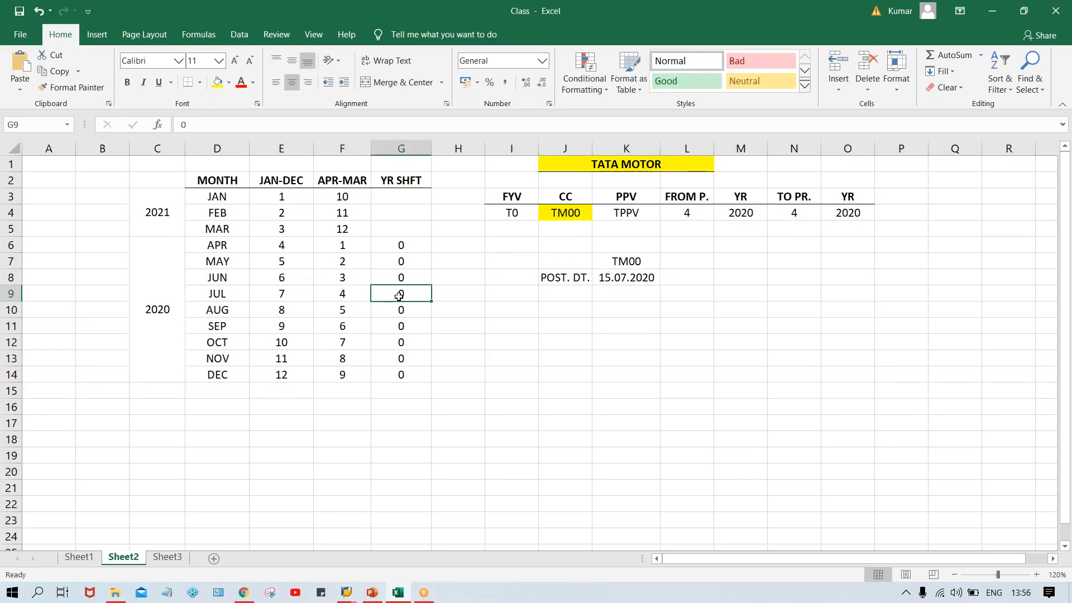
click(751, 218)
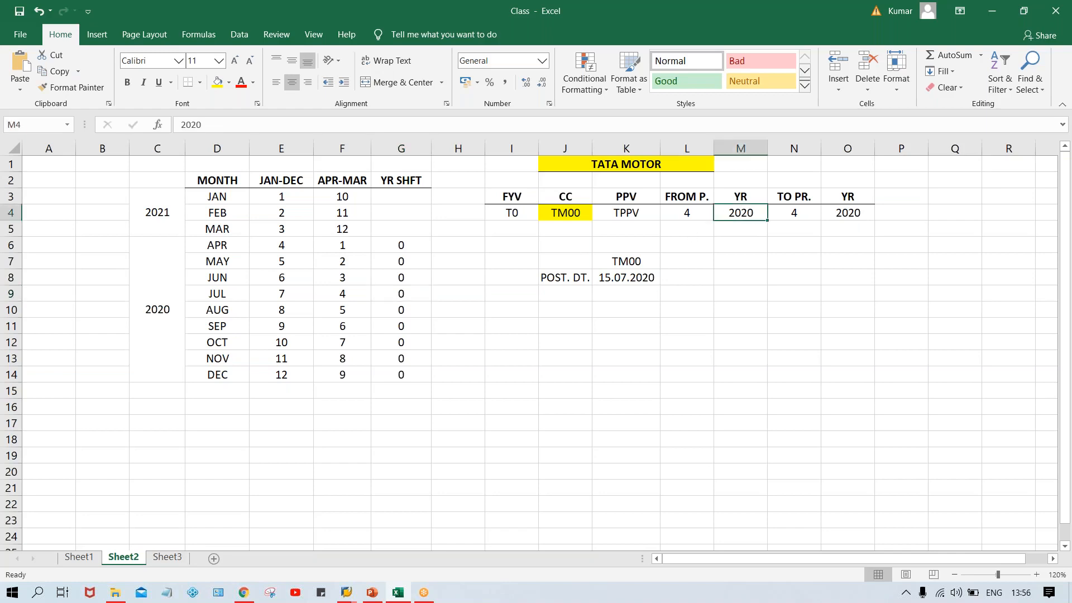
click(843, 212)
click(743, 216)
click(604, 278)
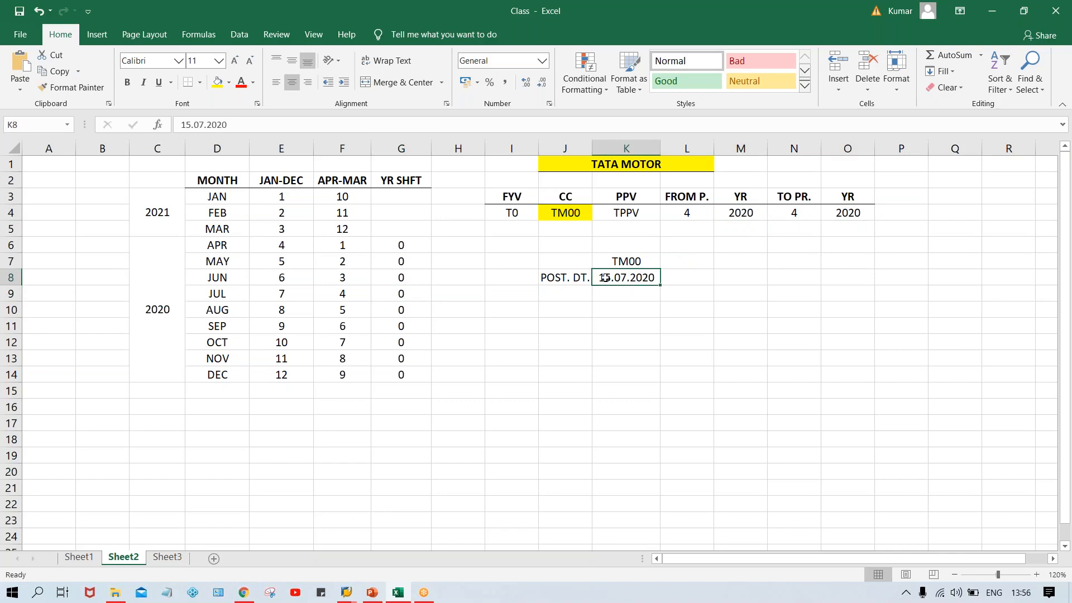
text(15.01)
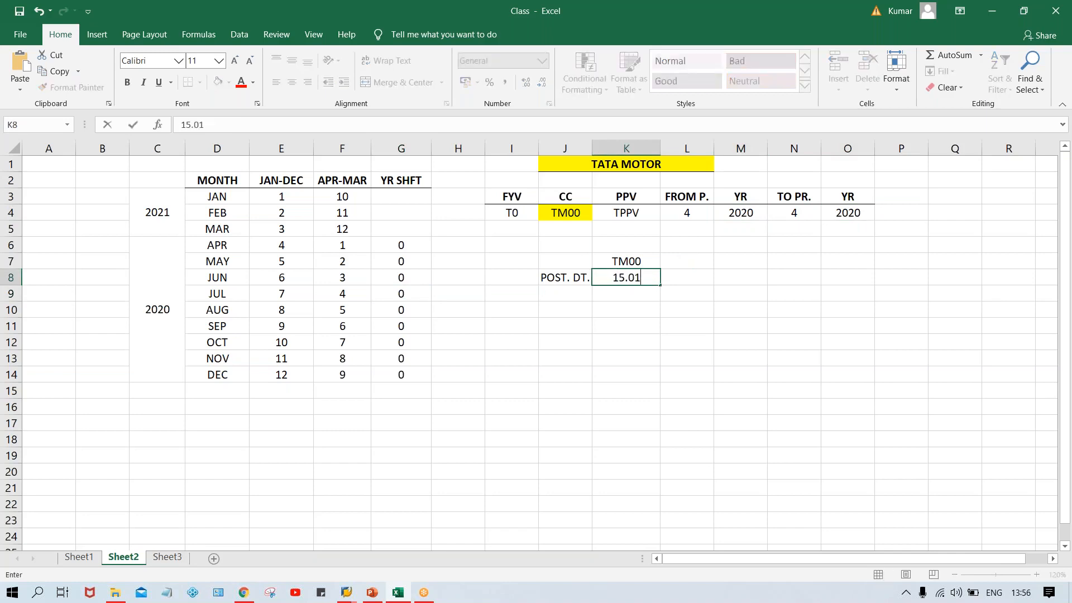
text(.2021)
key(Return)
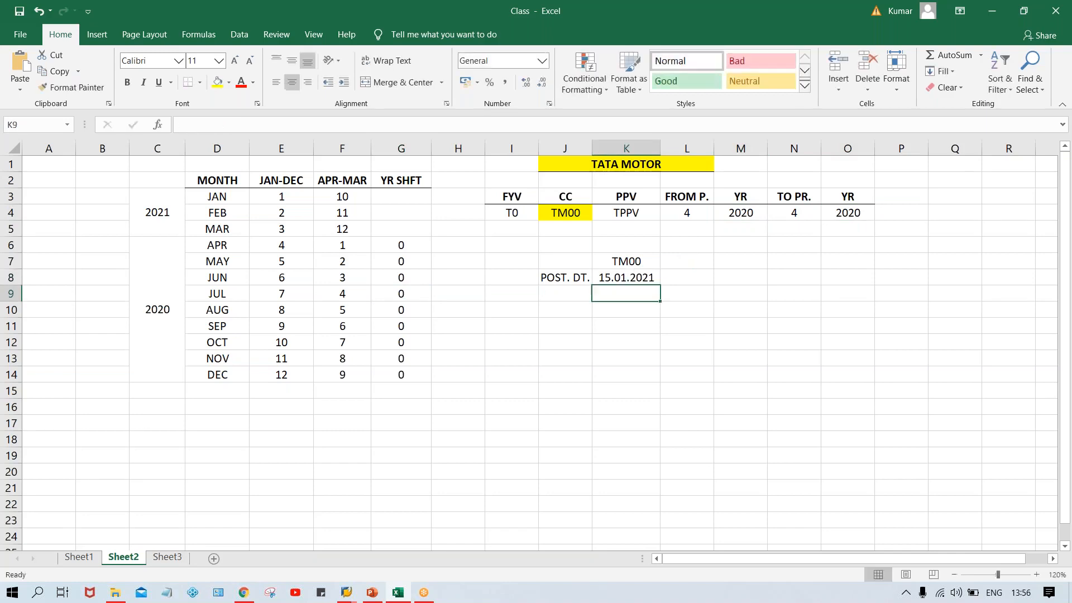
click(627, 278)
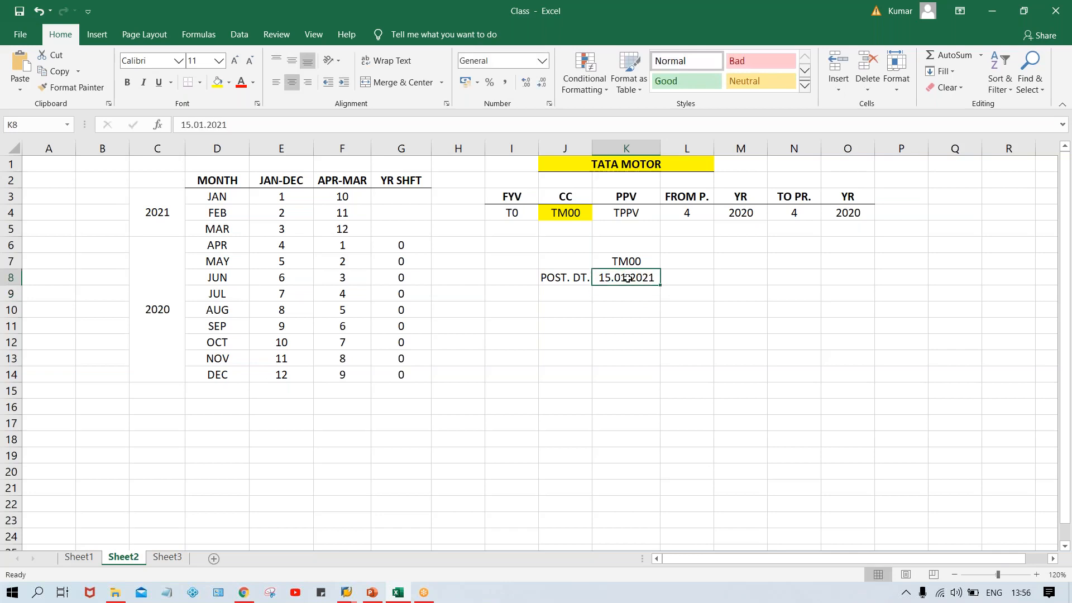
Set FROM P. in L4 and TO PR. in N4 to 10, January's APR-MAR period
click(218, 201)
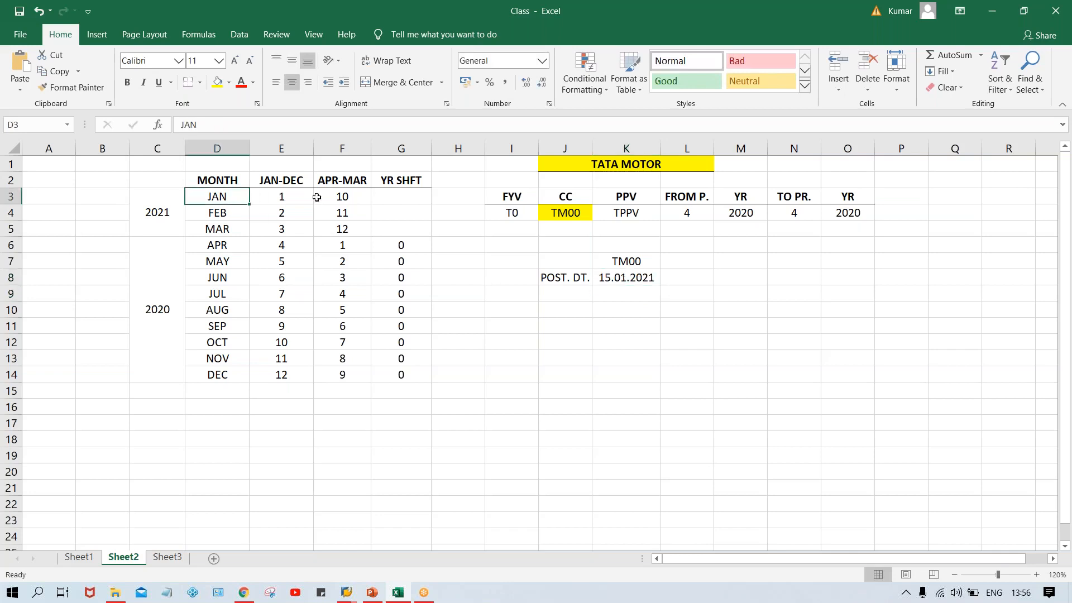
click(692, 211)
text(1)
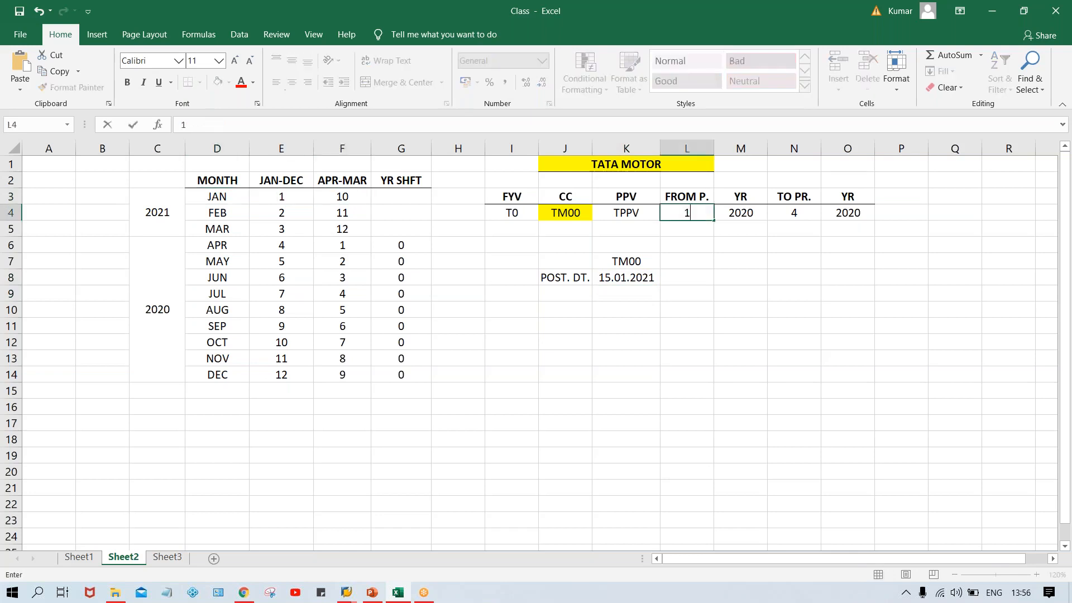
text(0)
click(796, 214)
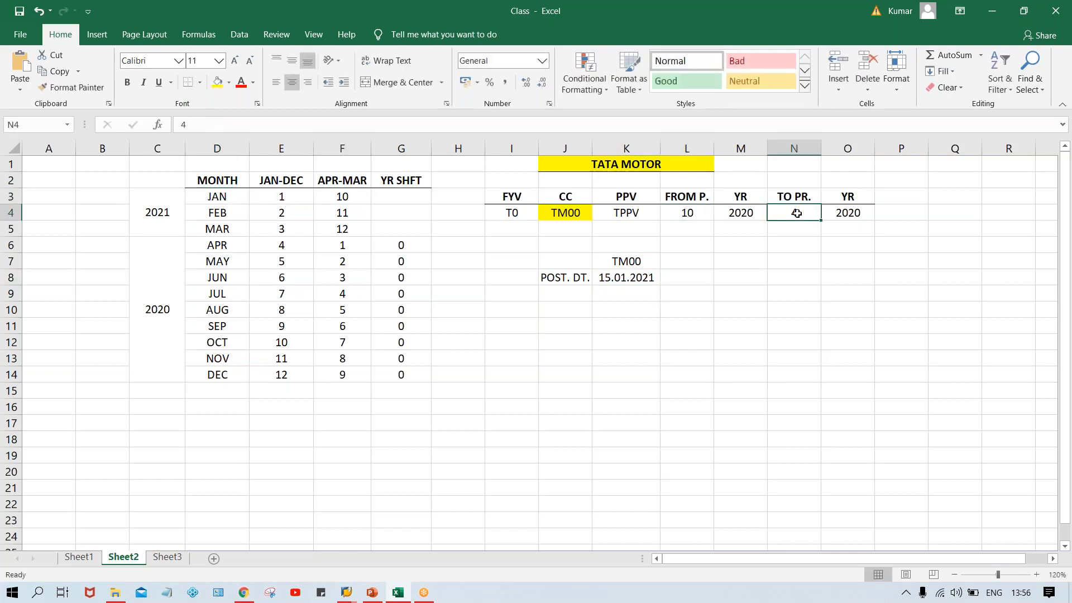
text(10)
key(Return)
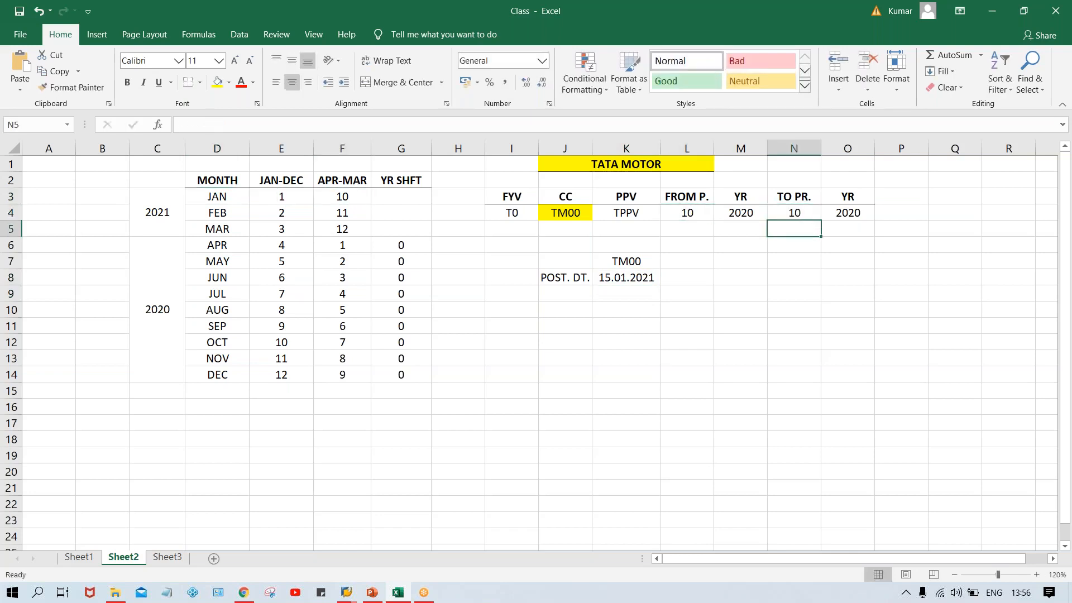
Check the year in M4 against the posting date and enter a YR SHFT of -1 for January to March in G3:G5
click(739, 212)
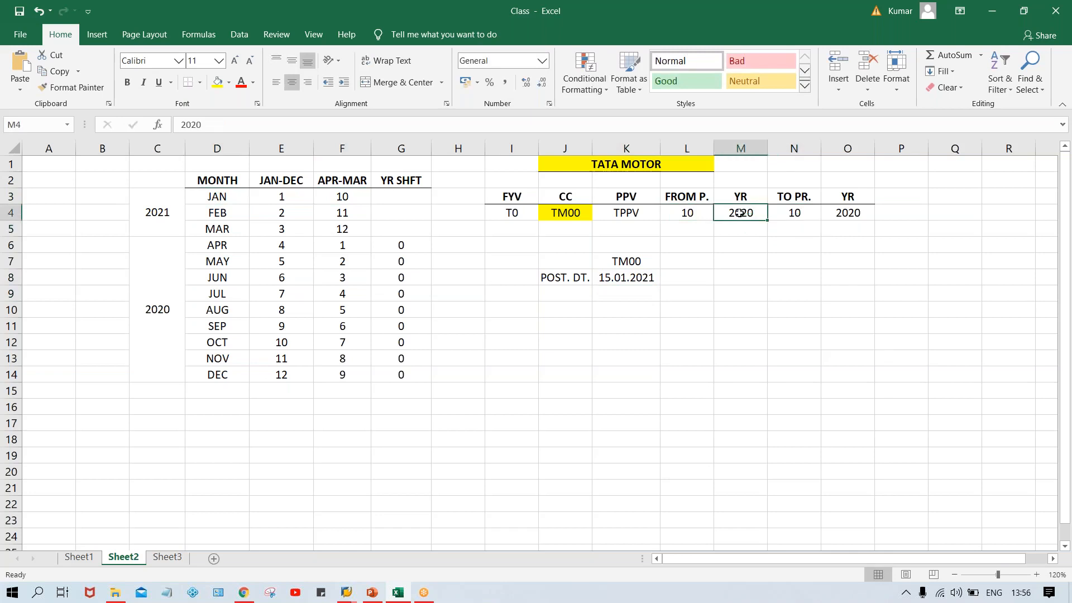
click(640, 281)
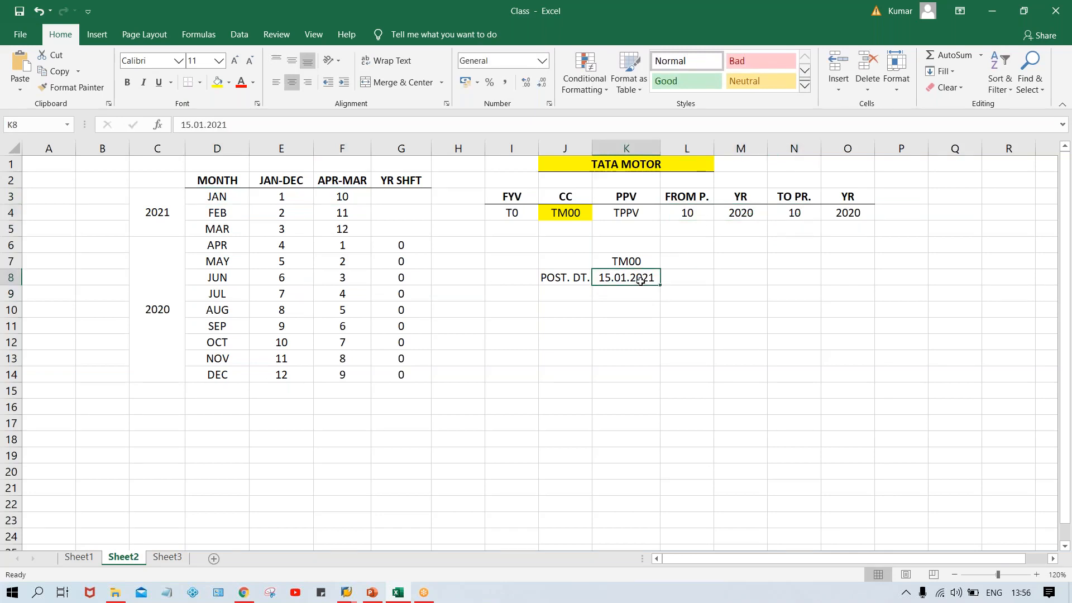
click(395, 196)
text(-1)
key(Return)
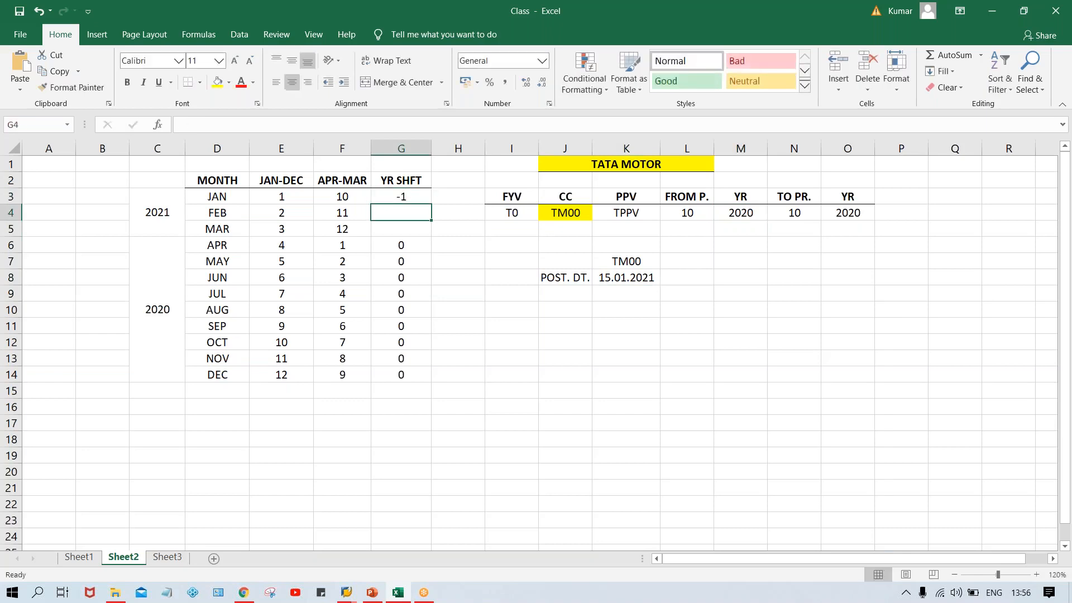
drag(395, 197, 395, 234)
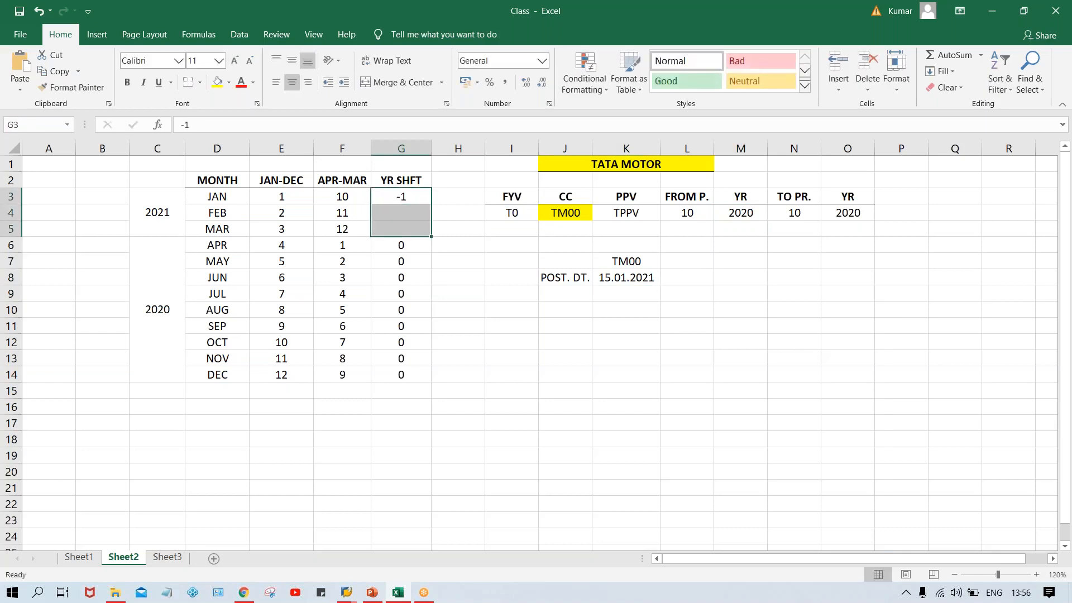
key(ctrl+d)
click(644, 279)
click(414, 202)
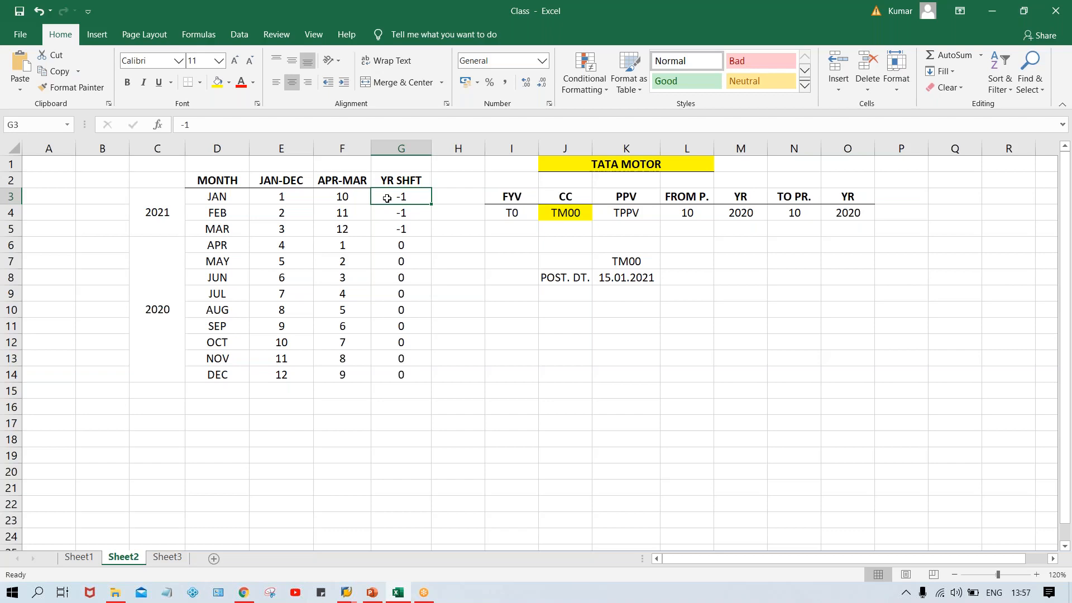
Insert a new column between APR-MAR and YR SHFT and head it OCT-SEP in G2
click(400, 148)
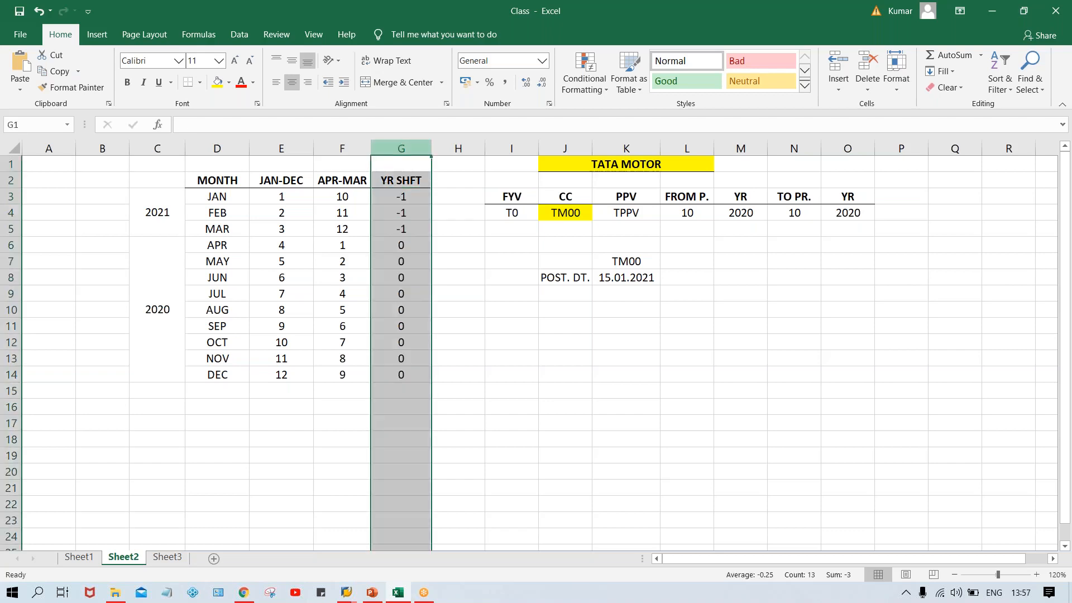
right_click(401, 148)
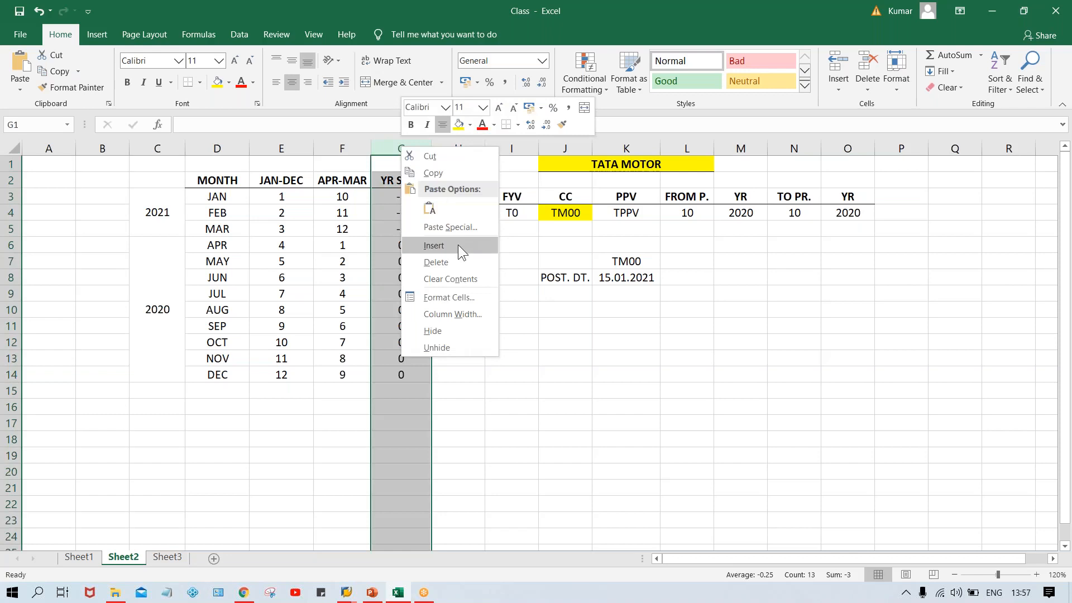
click(457, 245)
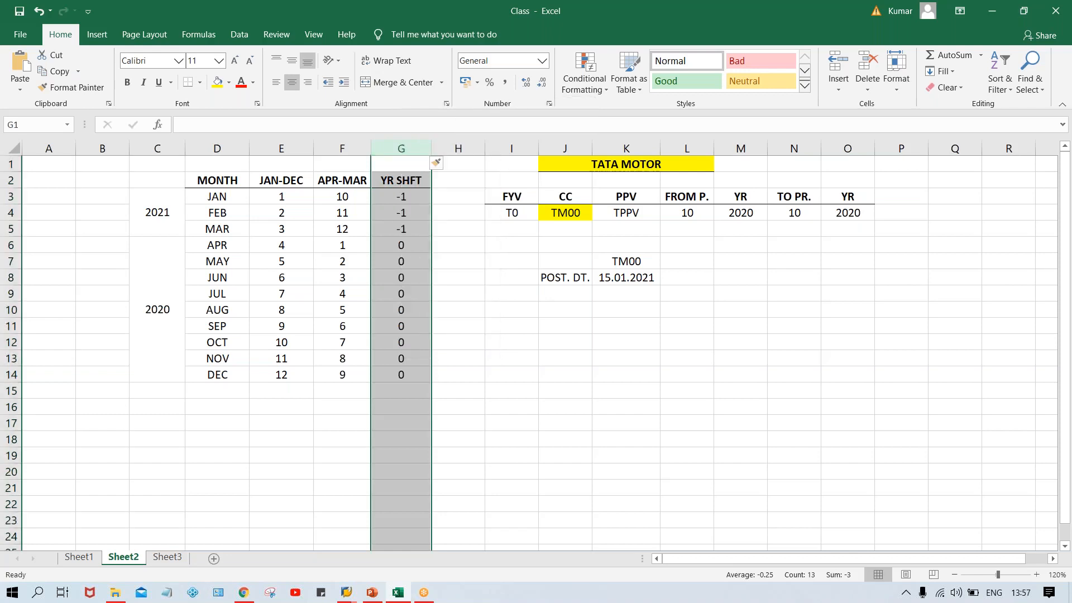
click(399, 195)
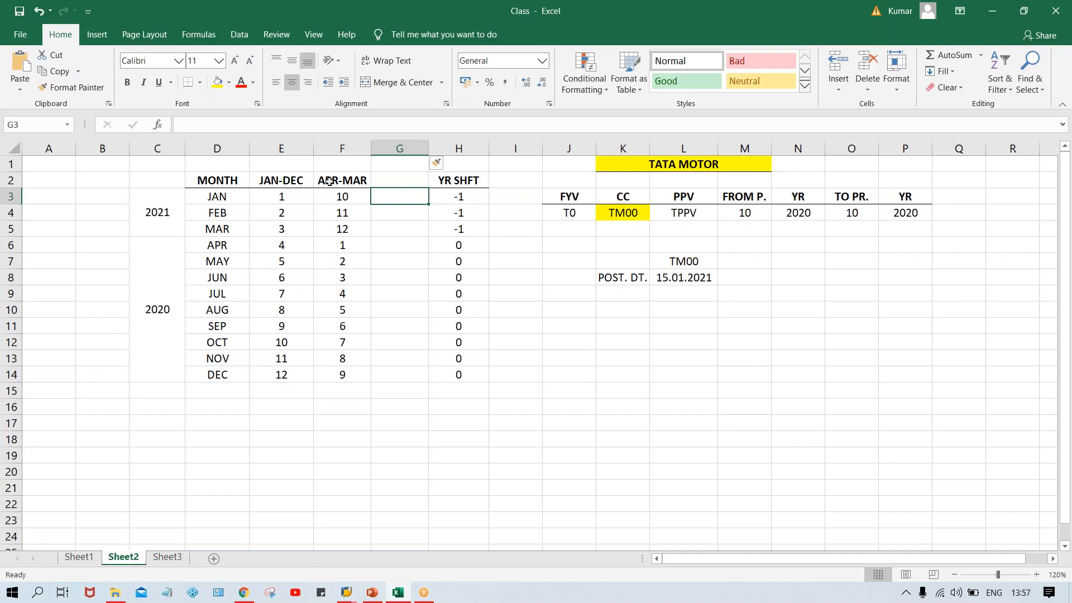
click(357, 181)
click(384, 178)
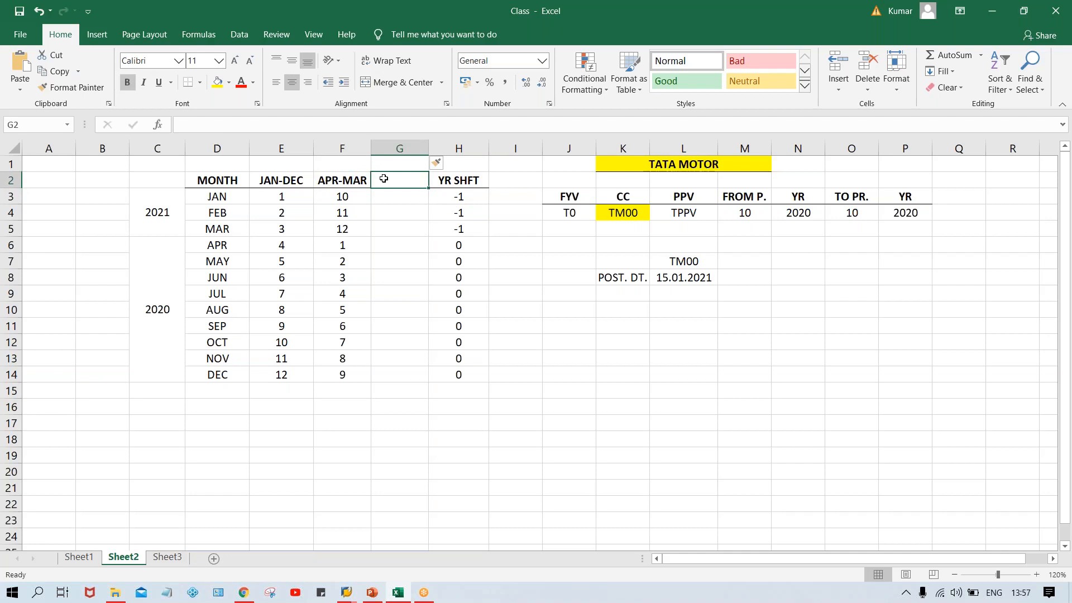
text(OCT)
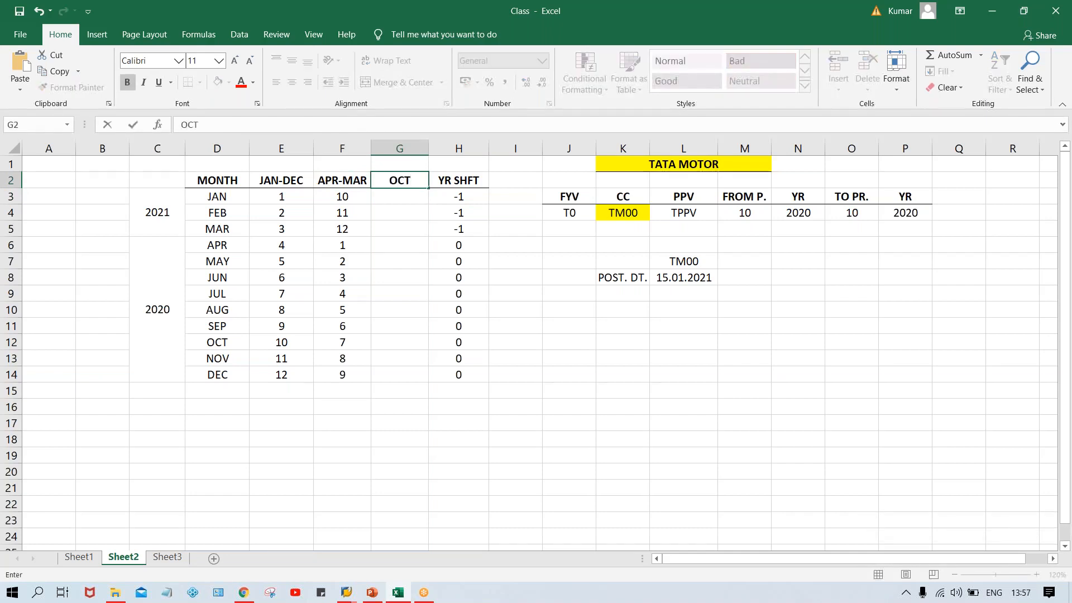
text(-SEP)
key(Return)
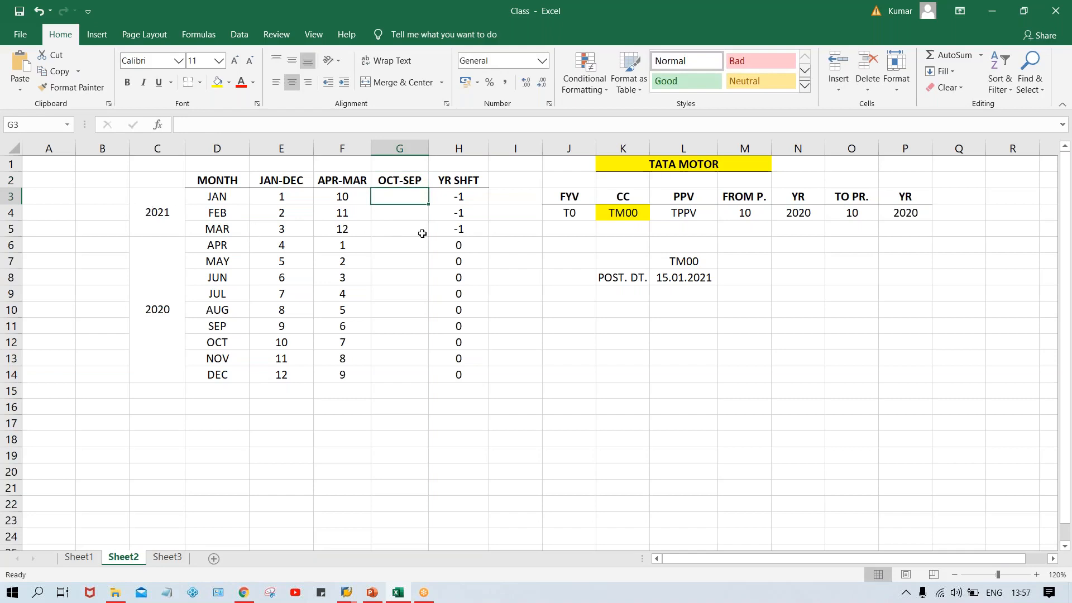
Clear the YR SHFT values in H3:H14 and fill October to December in D12:D14 with yellow
drag(453, 197, 456, 375)
key(Delete)
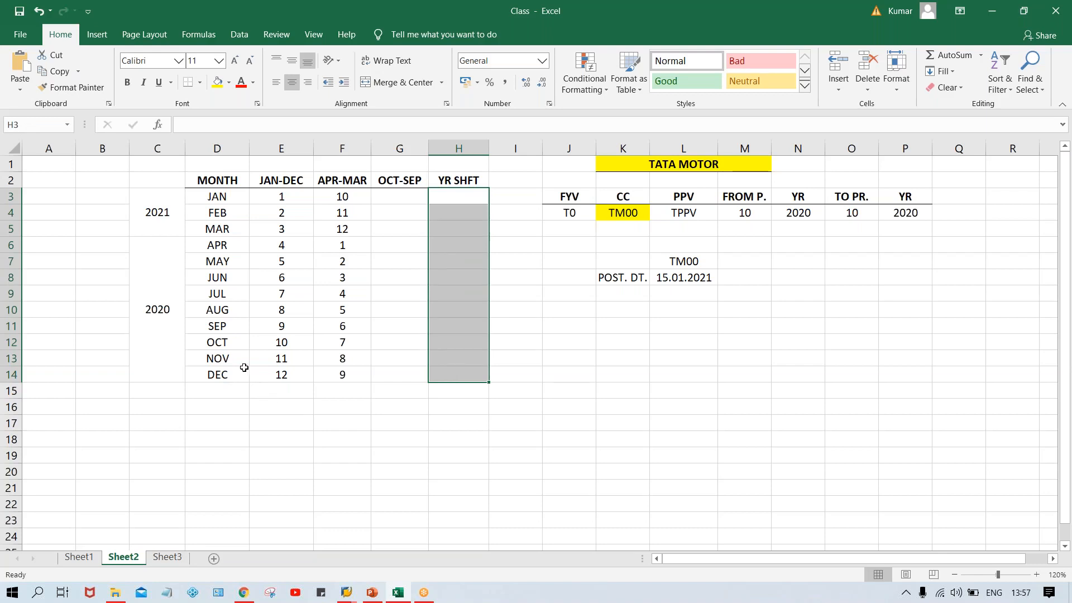
drag(225, 344, 230, 374)
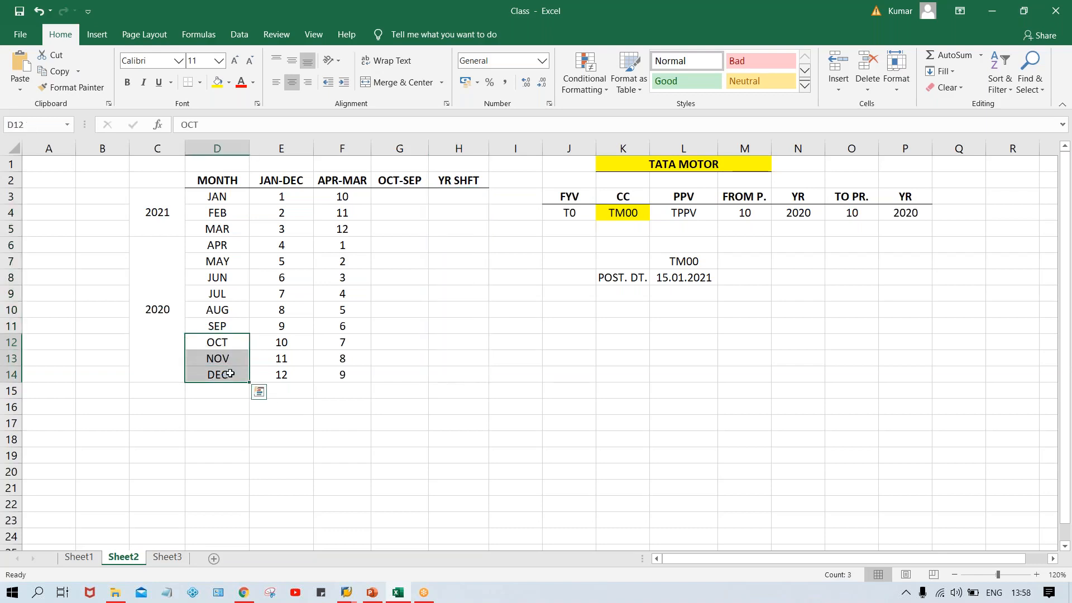
click(218, 87)
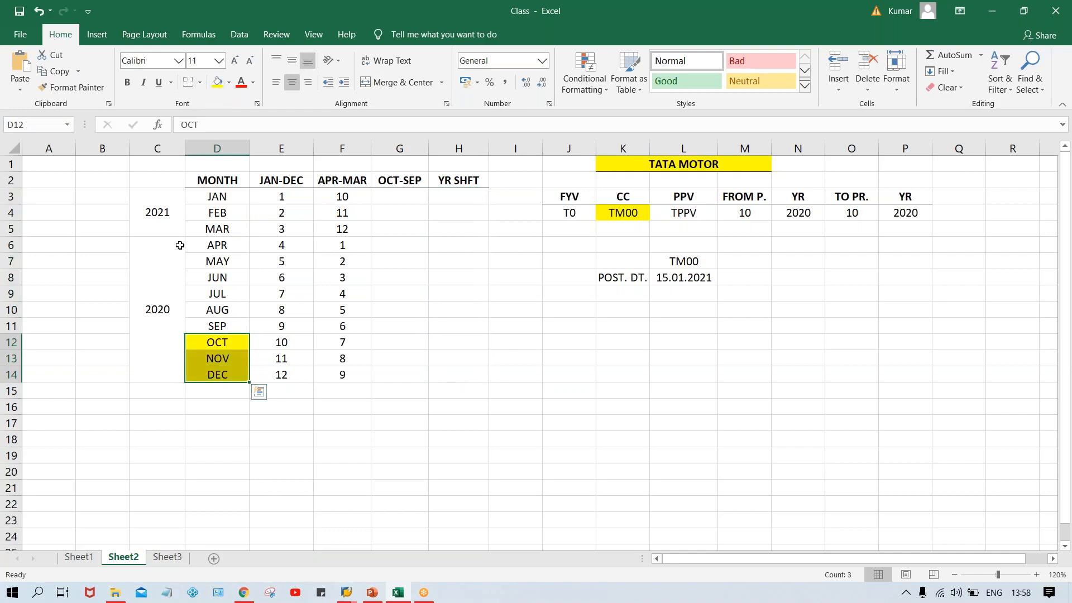
Delete the year labels beside the months in column C and unmerge C3:C5 and C6:C14
drag(165, 227, 167, 305)
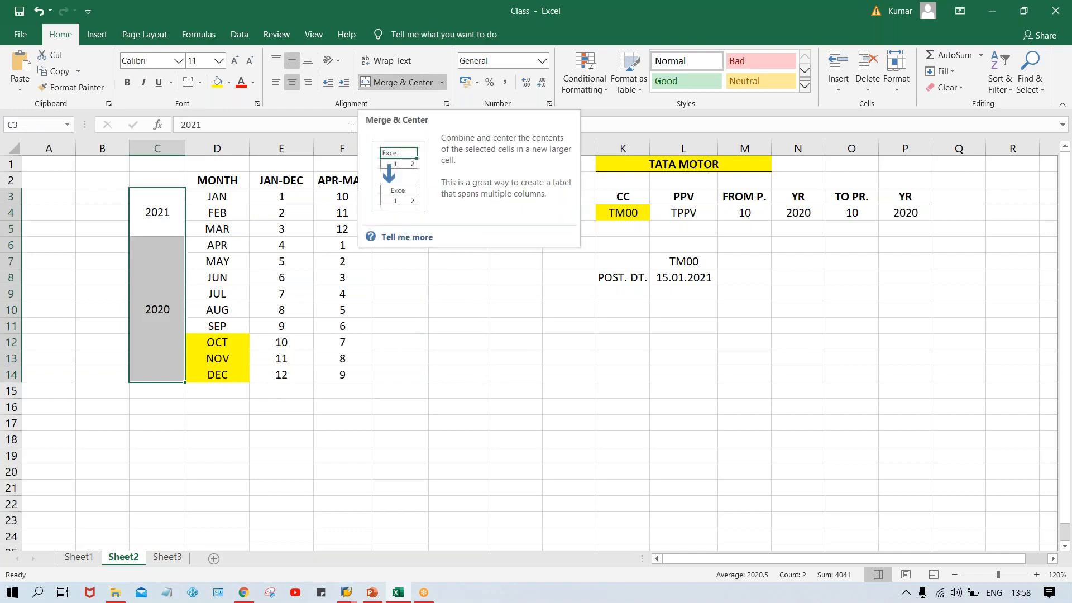
key(Delete)
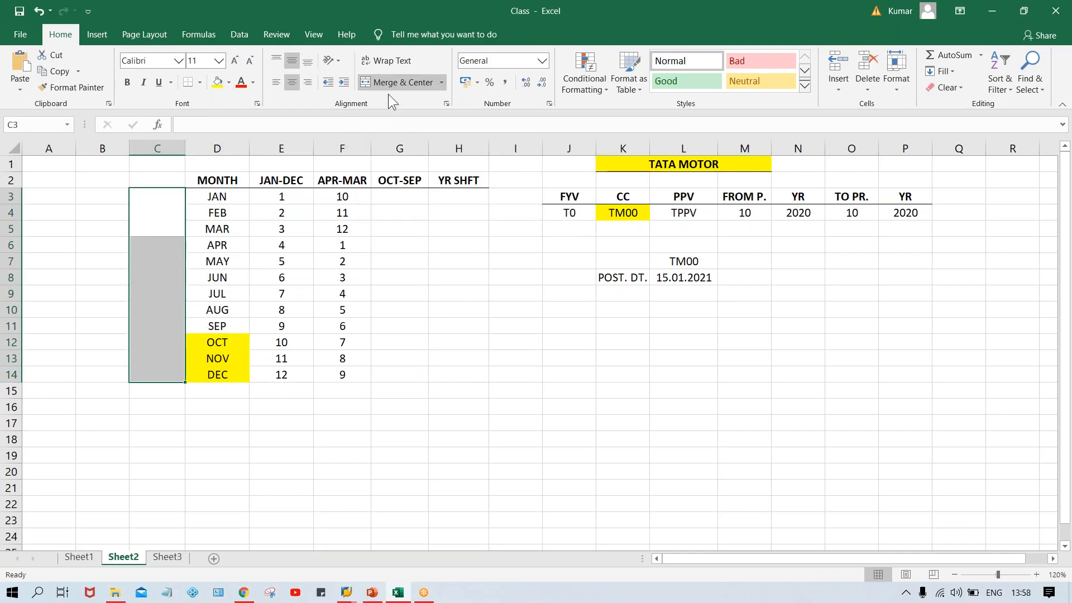
click(165, 280)
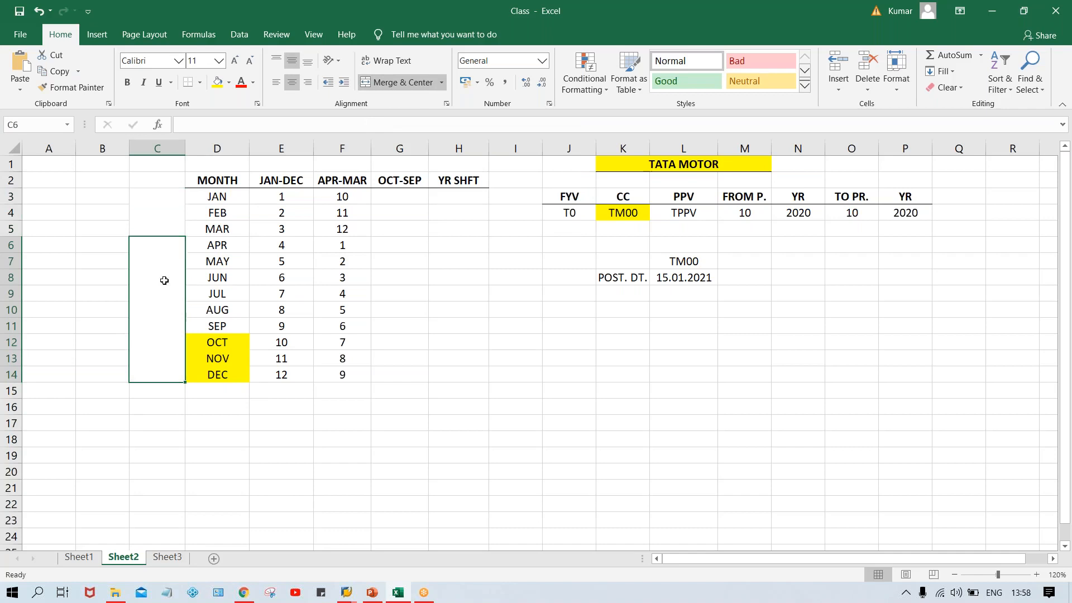
click(384, 83)
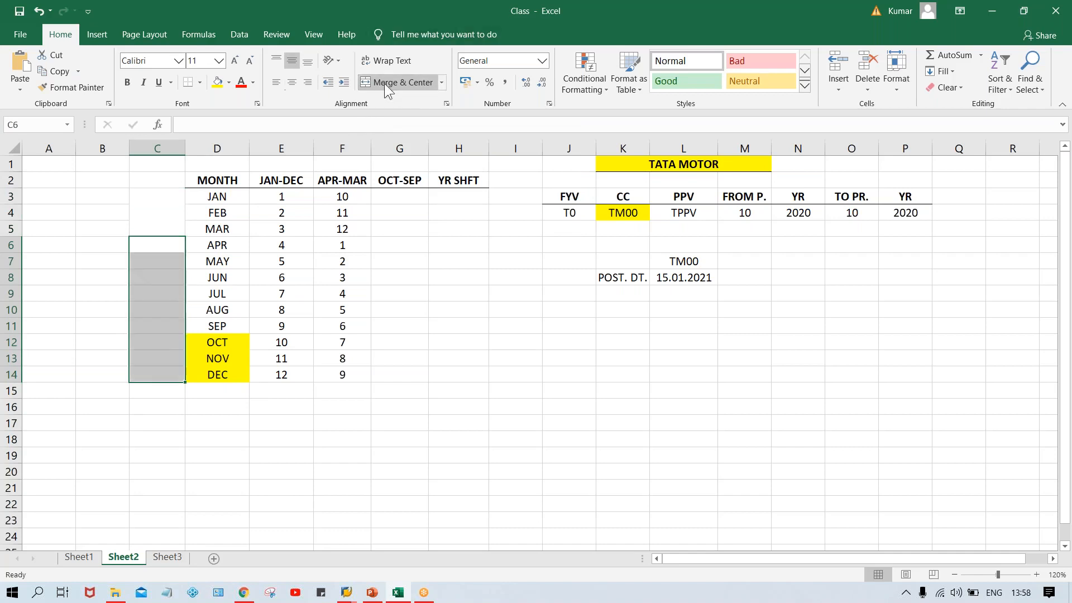
click(153, 214)
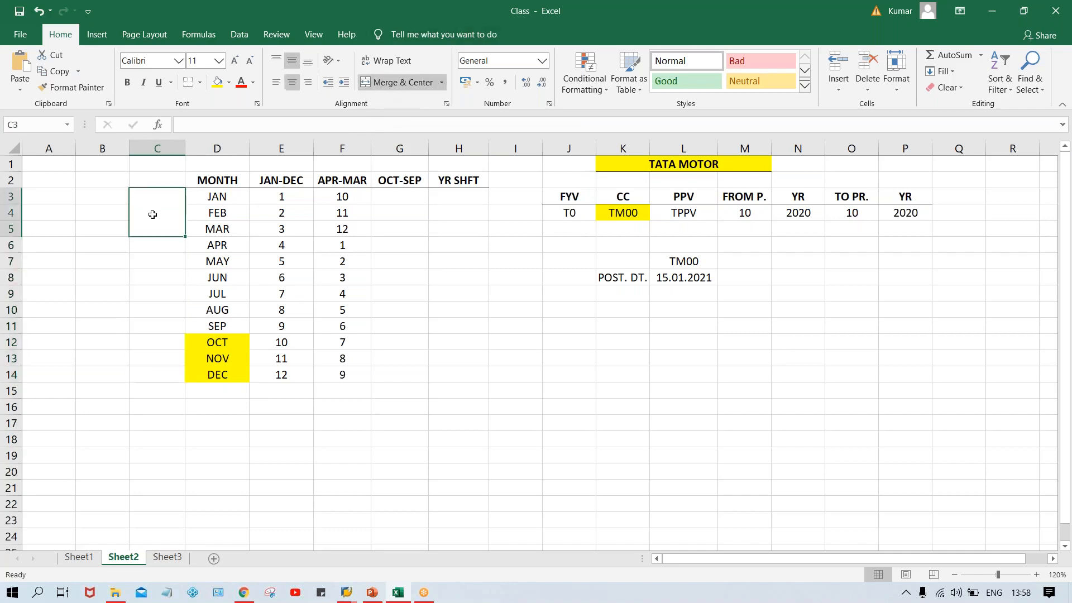
click(387, 83)
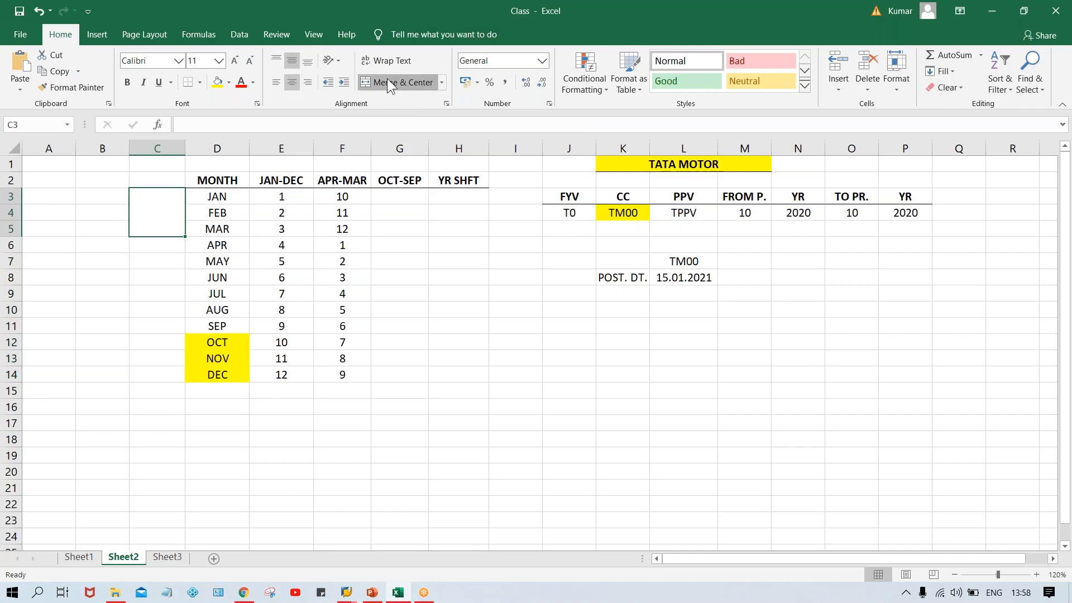
Merge C12:C14 beside October to December and C3:C11 beside January to September
click(166, 345)
drag(166, 350, 164, 377)
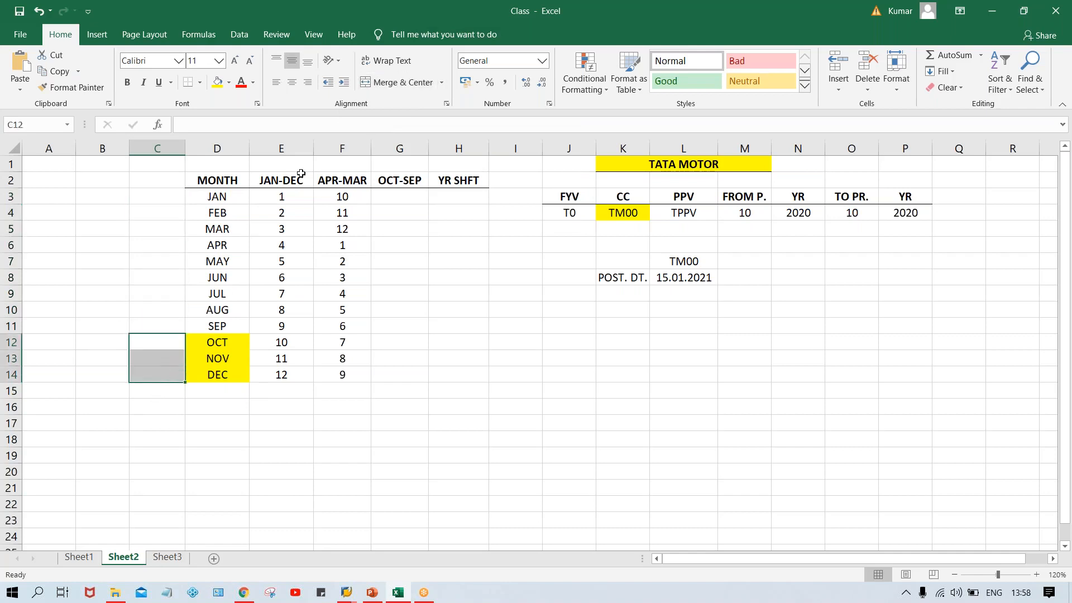
click(398, 84)
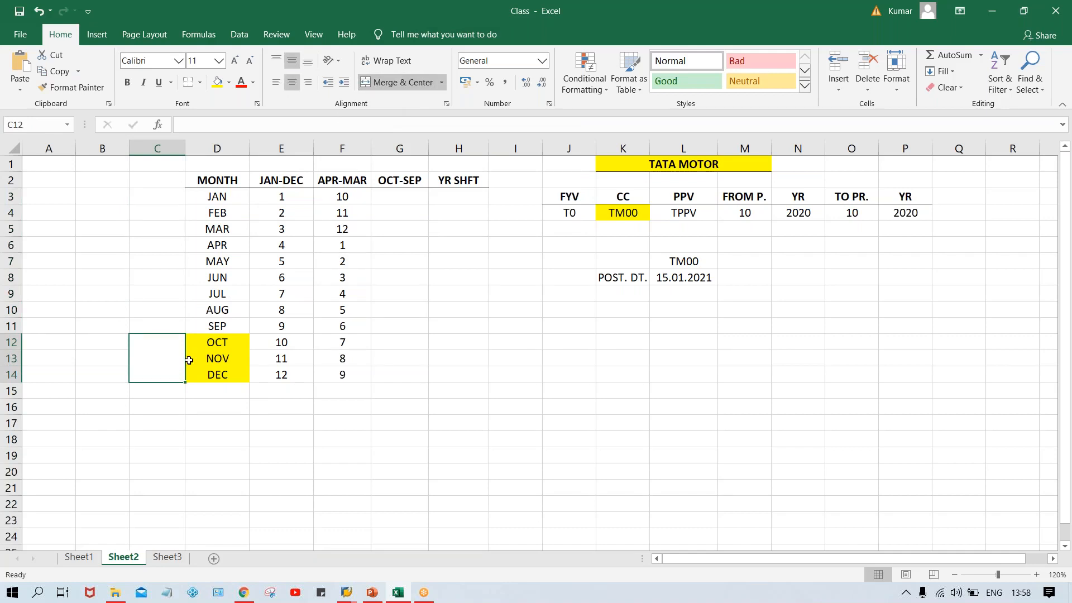
drag(164, 196, 164, 324)
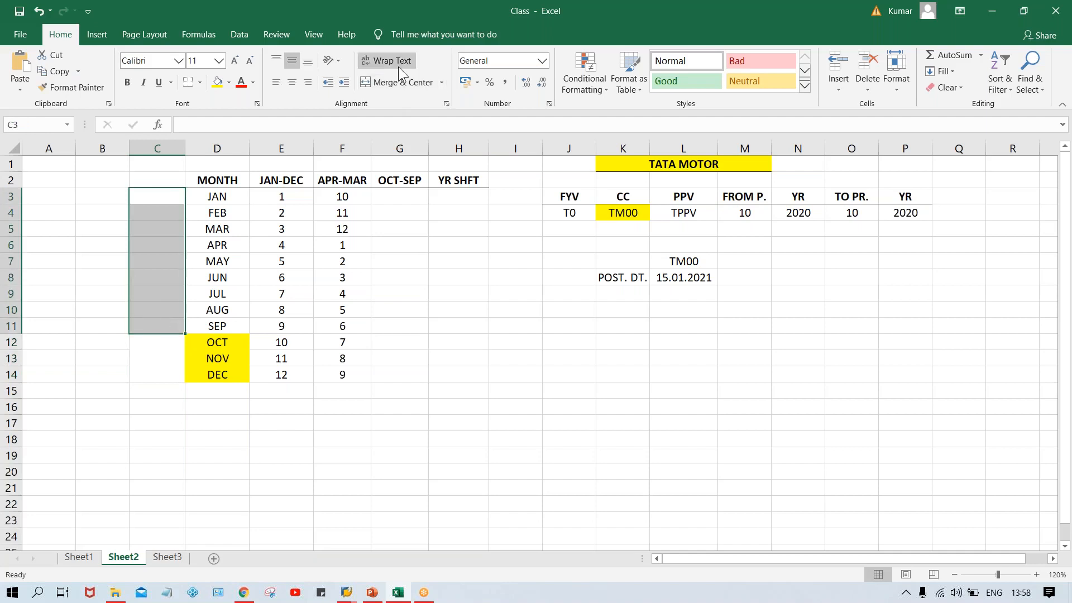
click(401, 90)
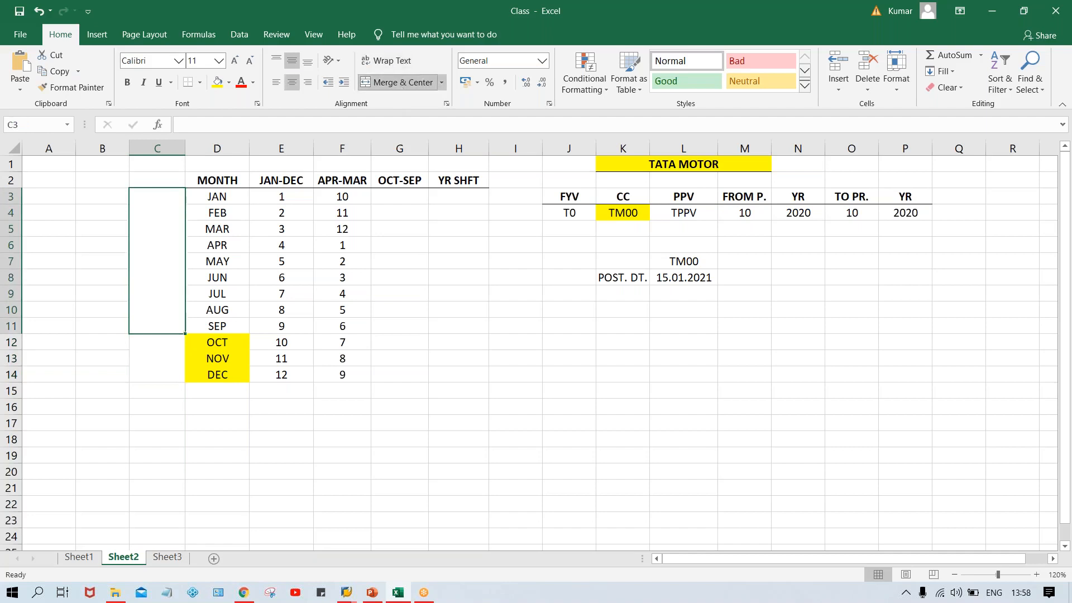
Set the posting date for TM00 in L8 to 15.05.2020
click(148, 352)
click(232, 342)
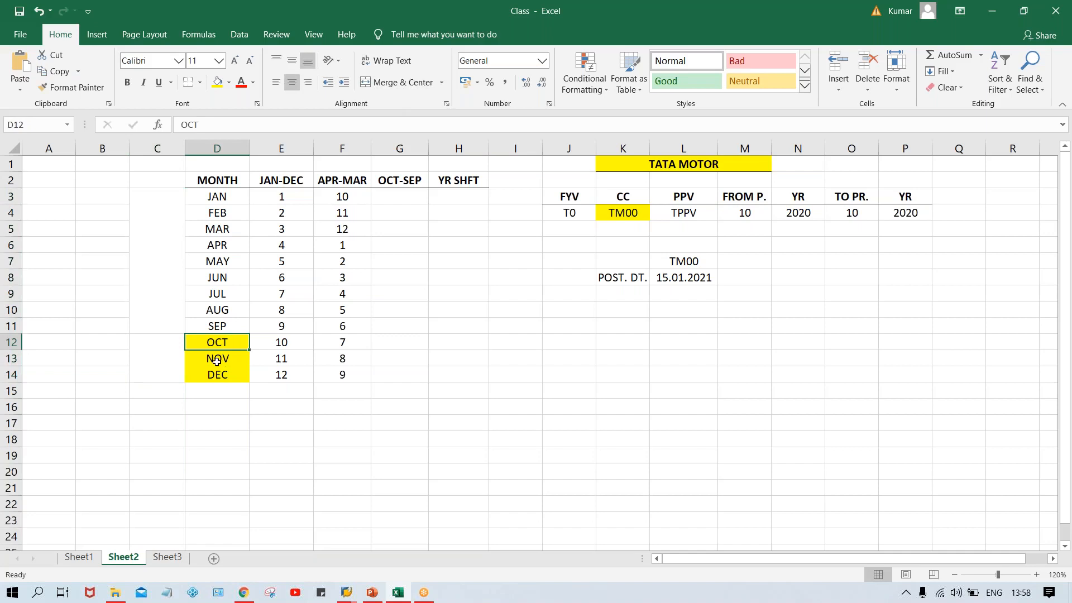
click(693, 281)
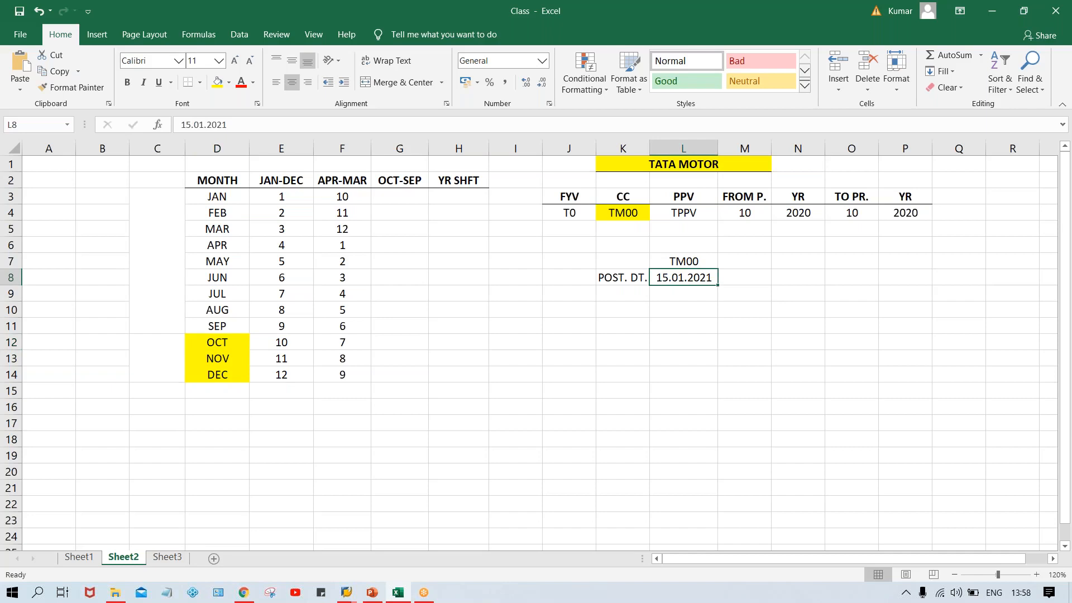
text(15.0)
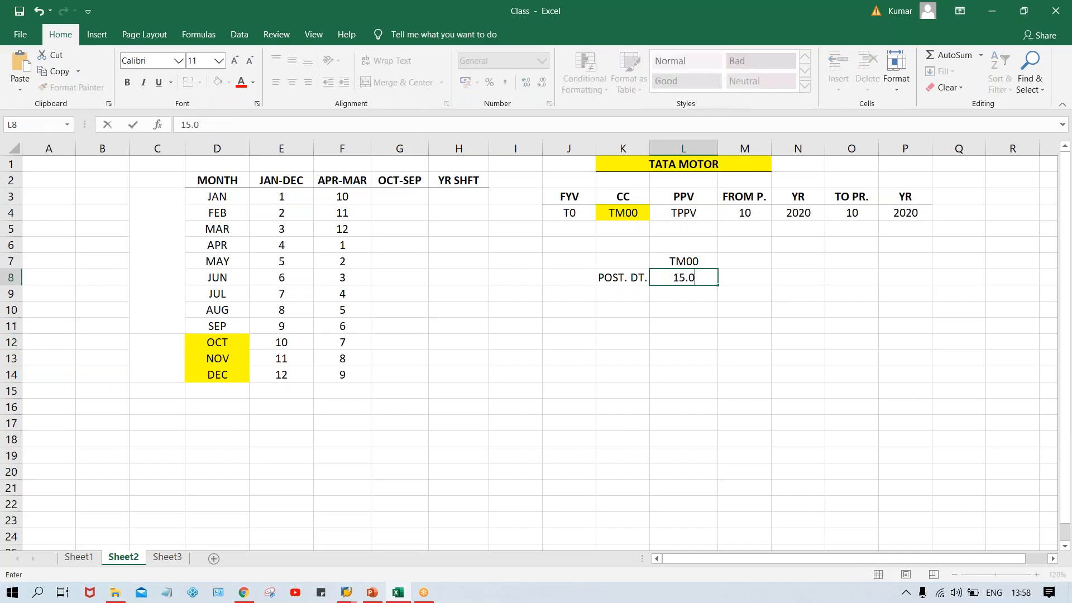
text(5.2020)
key(Return)
click(658, 279)
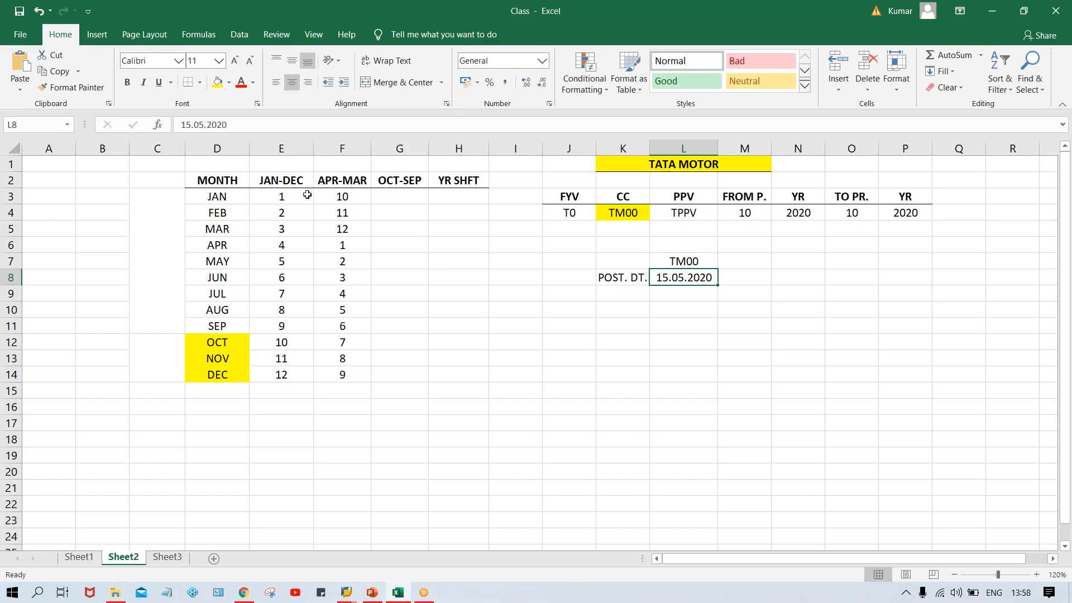
Enter OCT-SEP periods 1, 2 and 3 for October, November and December in G12:G14
click(393, 195)
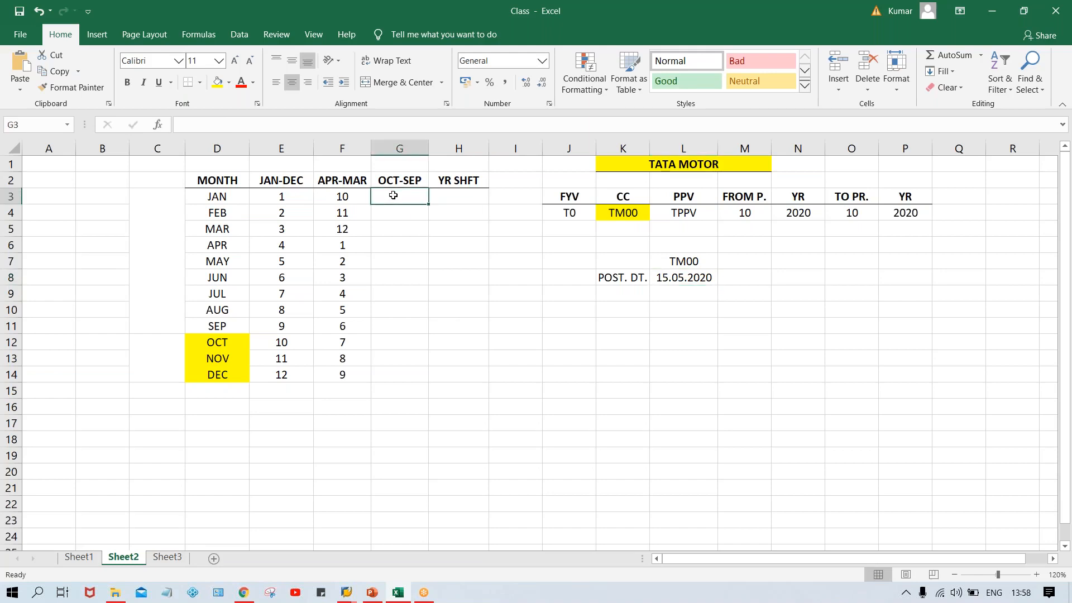
click(403, 341)
text(1)
key(Return)
text(2)
key(Return)
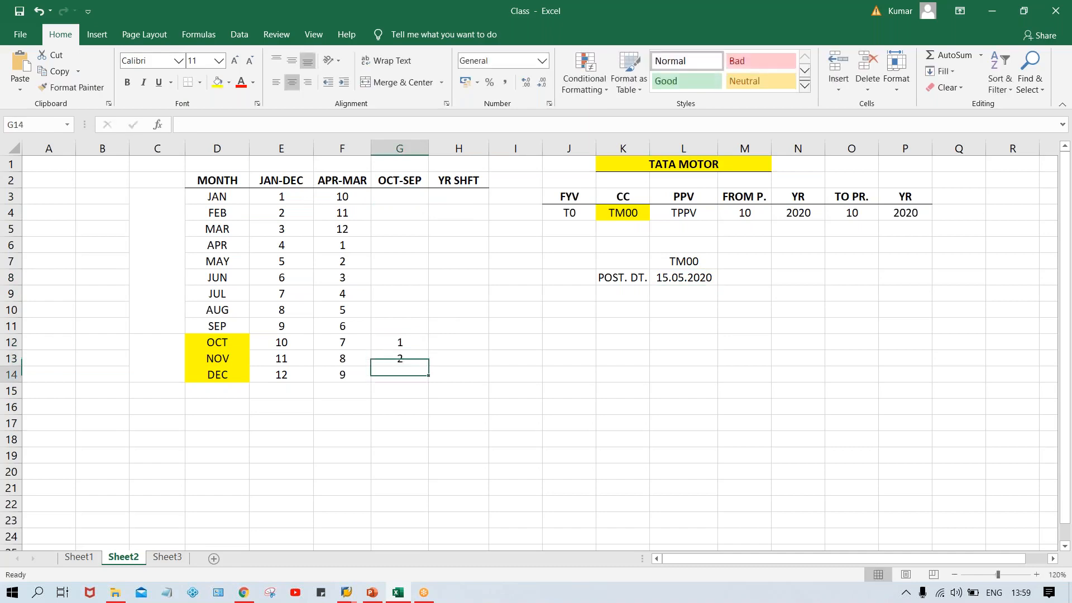
text(3)
key(Return)
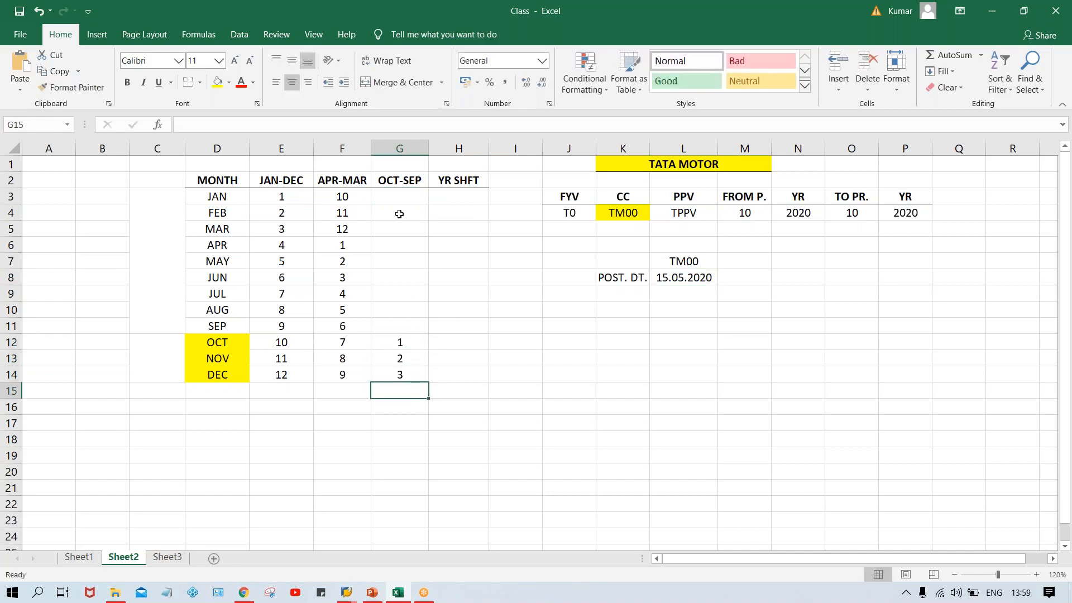
Enter OCT-SEP period 4 for January in G3 and fill it as a series up to 12 for September in G11
click(399, 196)
text(4)
key(Return)
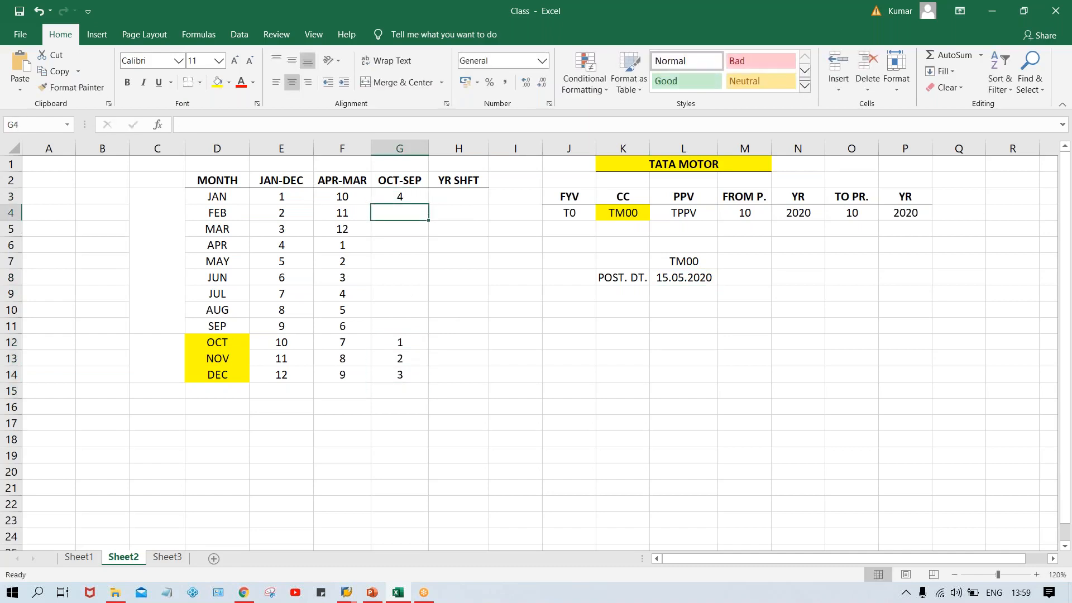
click(423, 200)
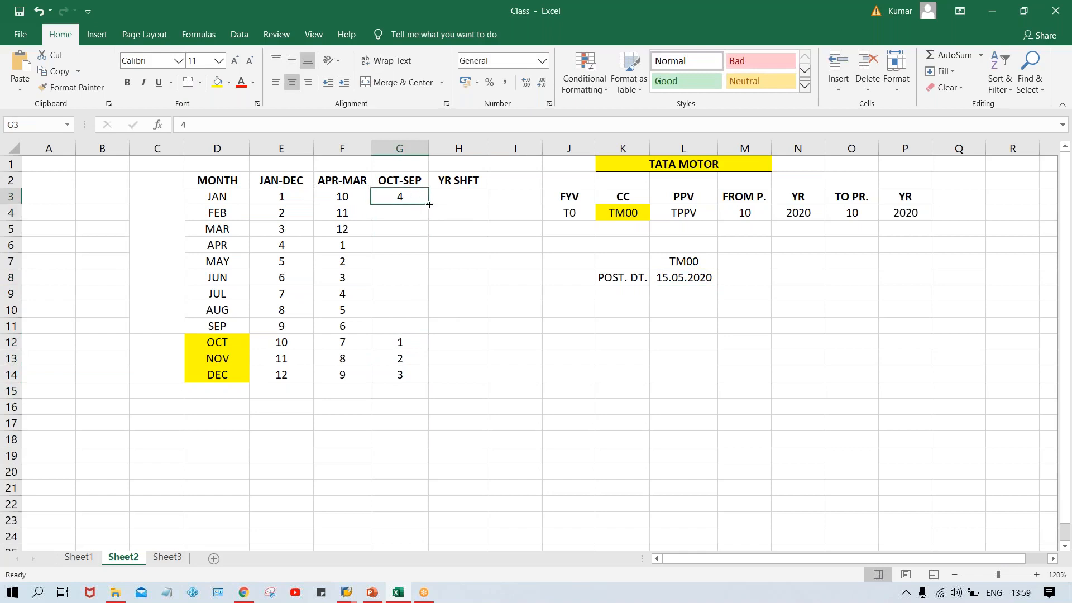
drag(424, 200, 432, 329)
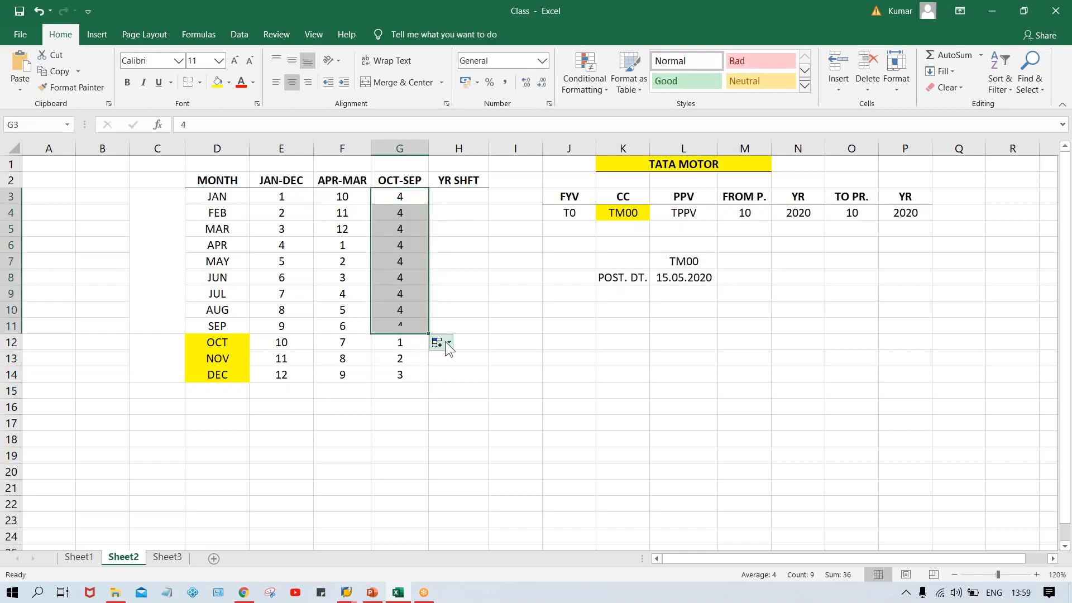
click(446, 342)
click(456, 377)
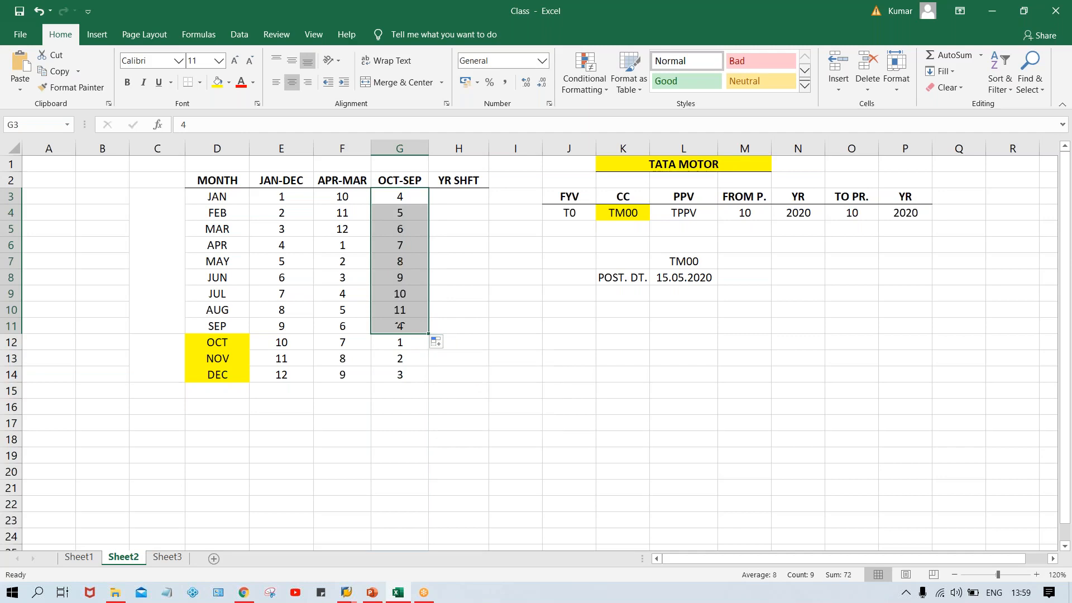
click(400, 343)
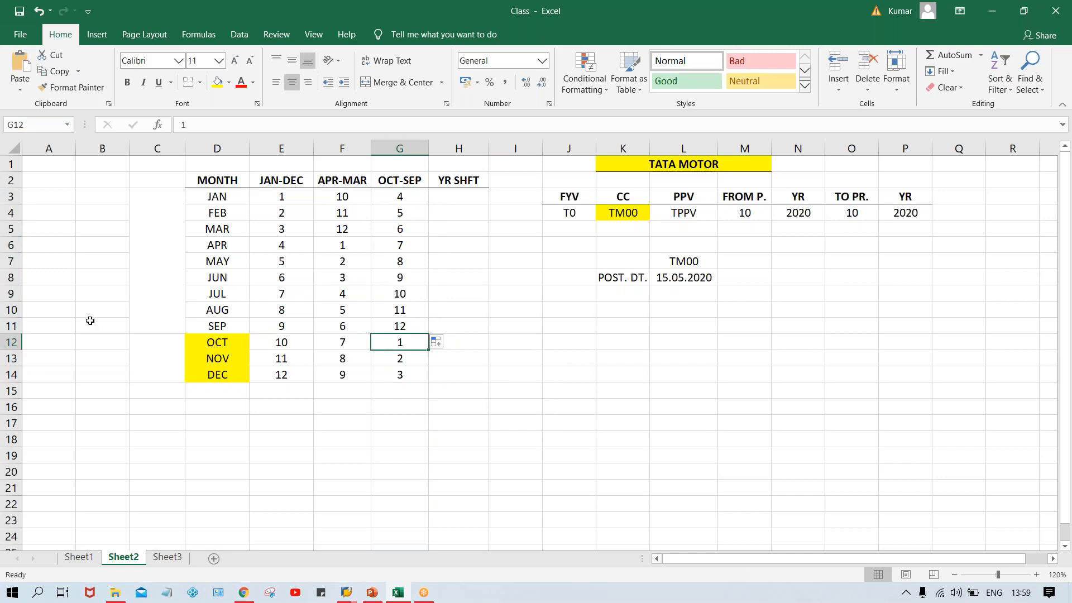
Enter the year 2020 in the merged cell C12:C14 beside October to December
click(201, 344)
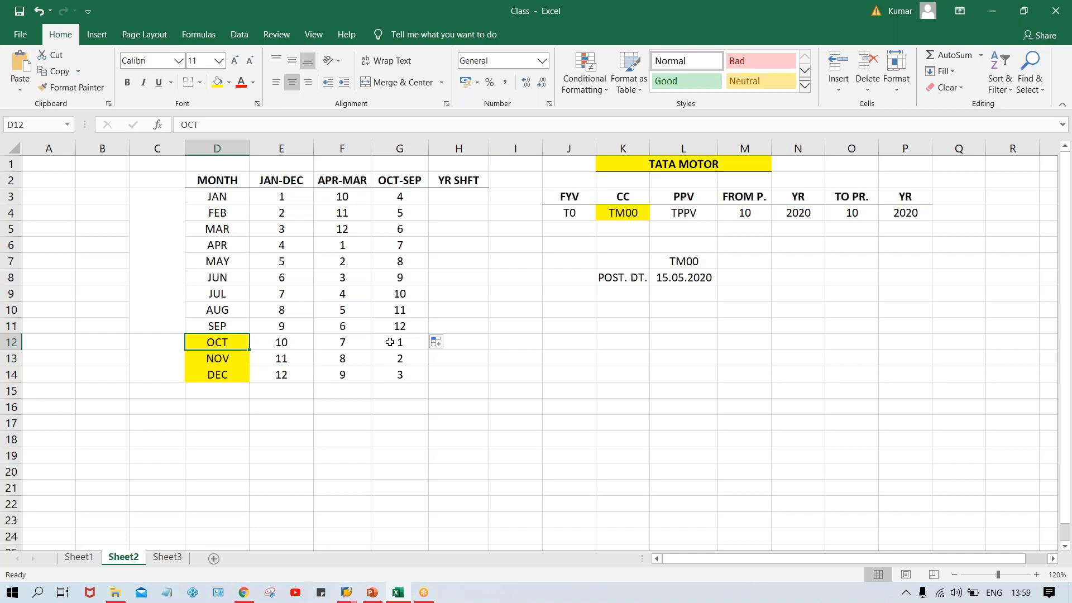
click(154, 351)
text(2020)
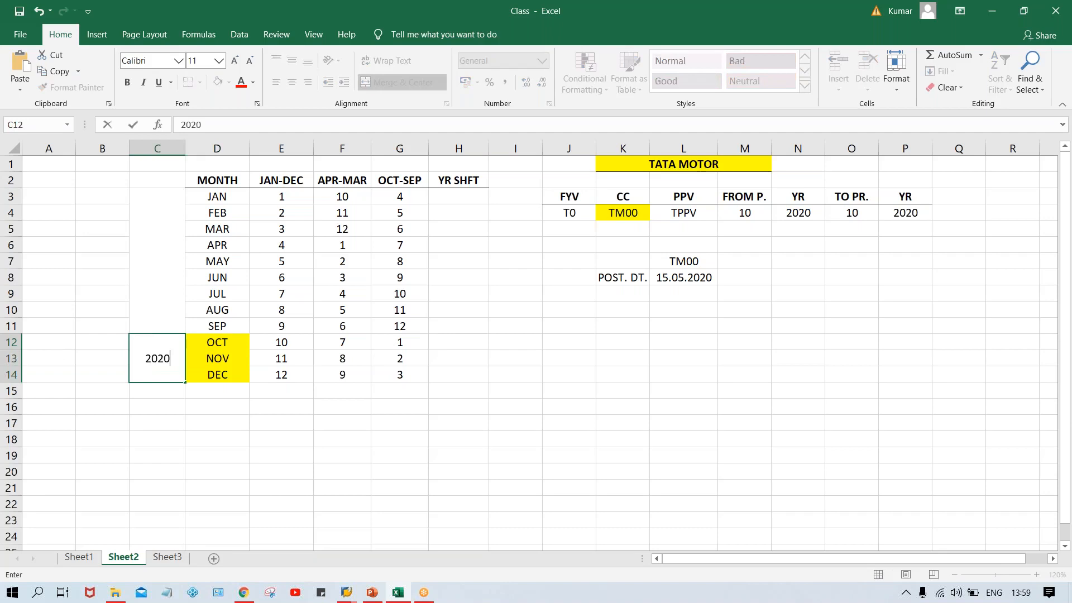
key(Return)
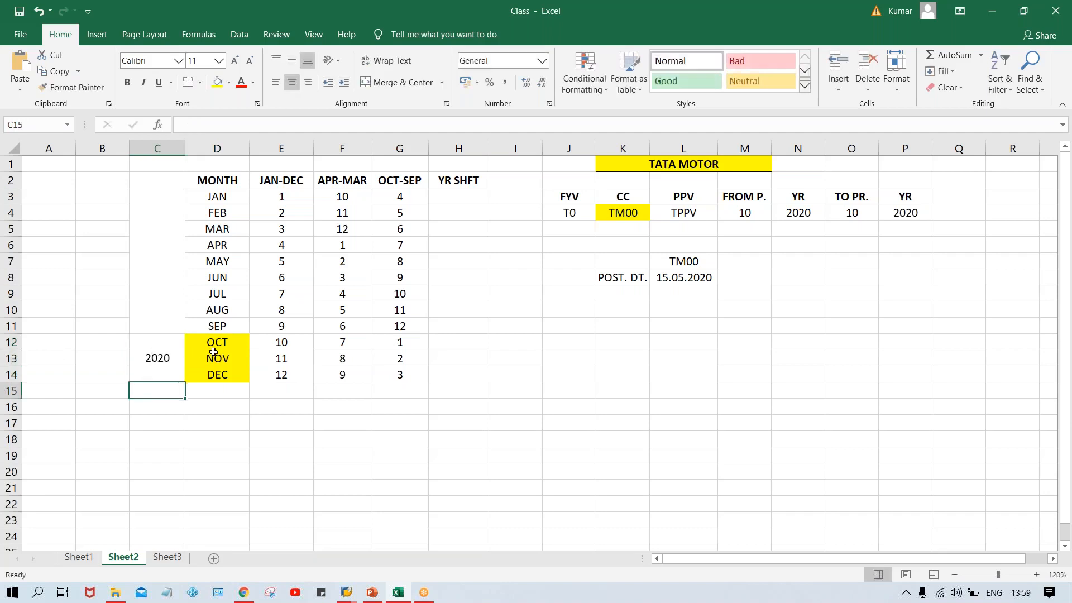
click(163, 361)
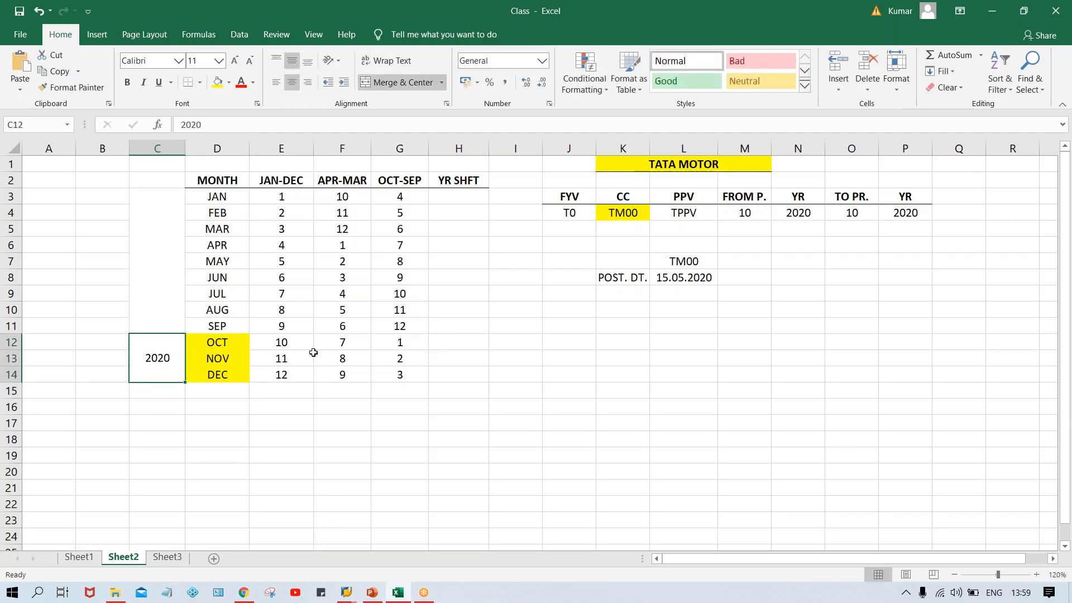
click(211, 347)
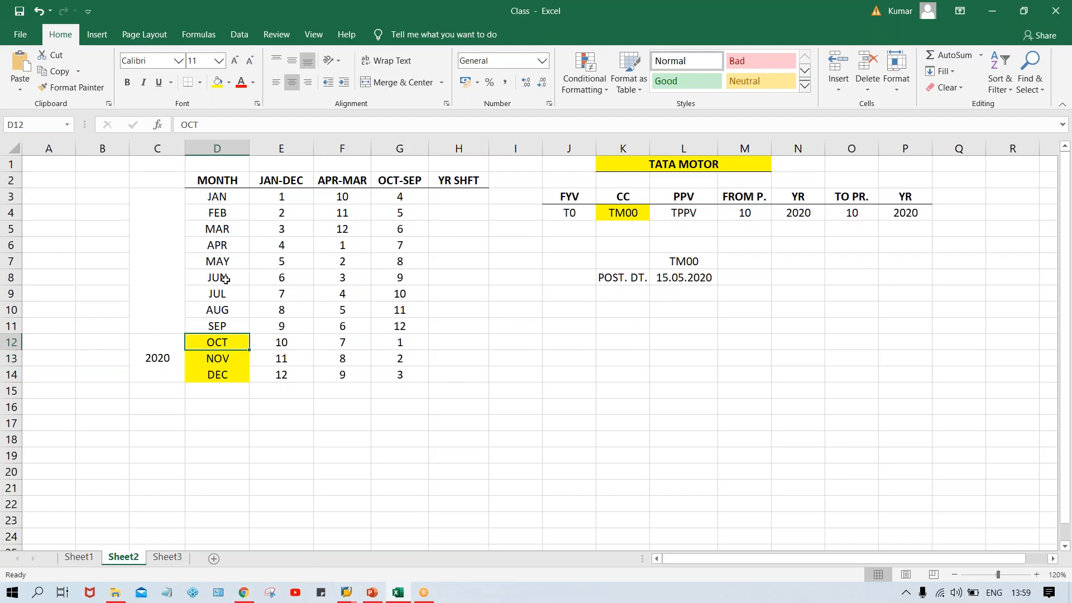
Clear the posting date in L8 and enter 15.10.2020 instead
click(677, 279)
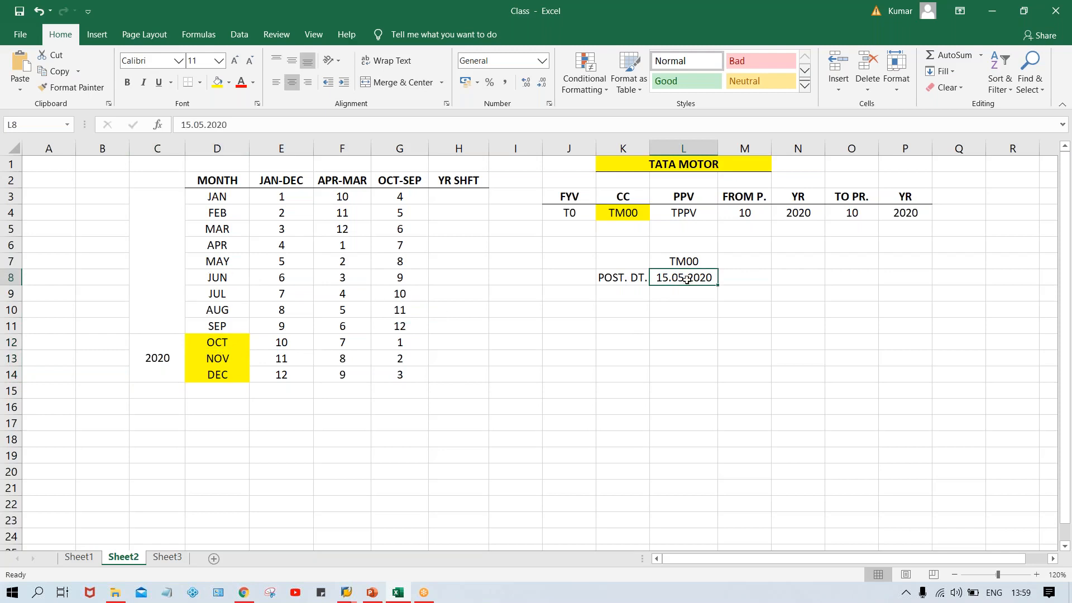
key(Delete)
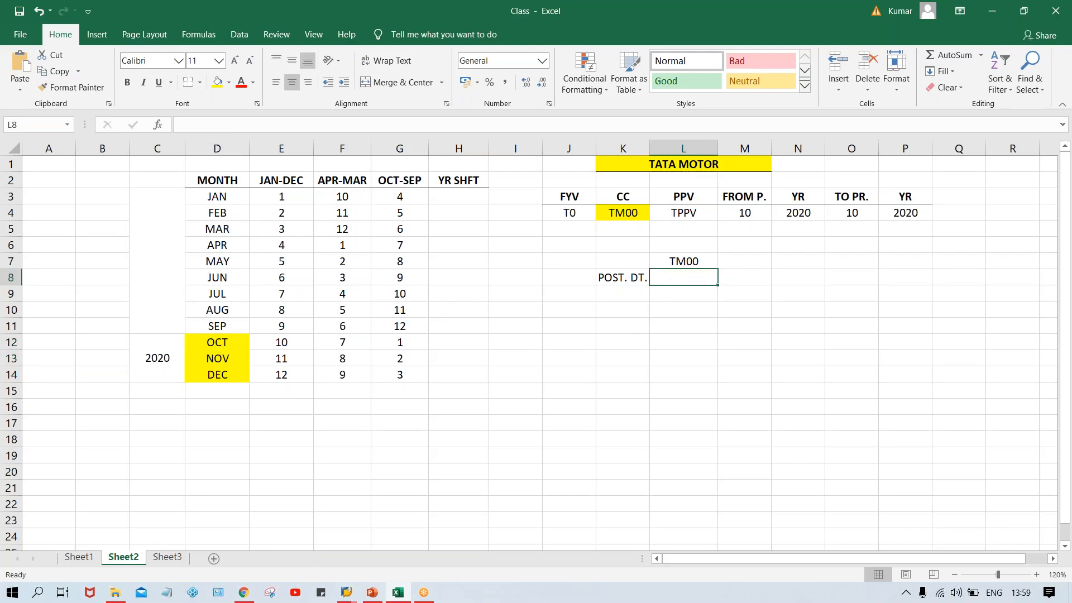
click(236, 339)
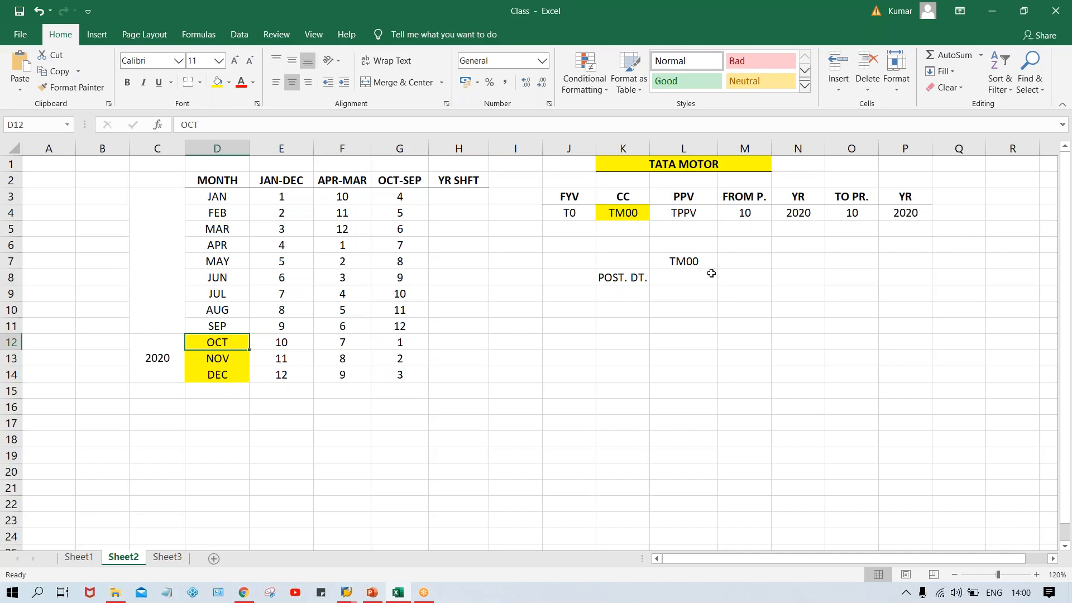
click(690, 274)
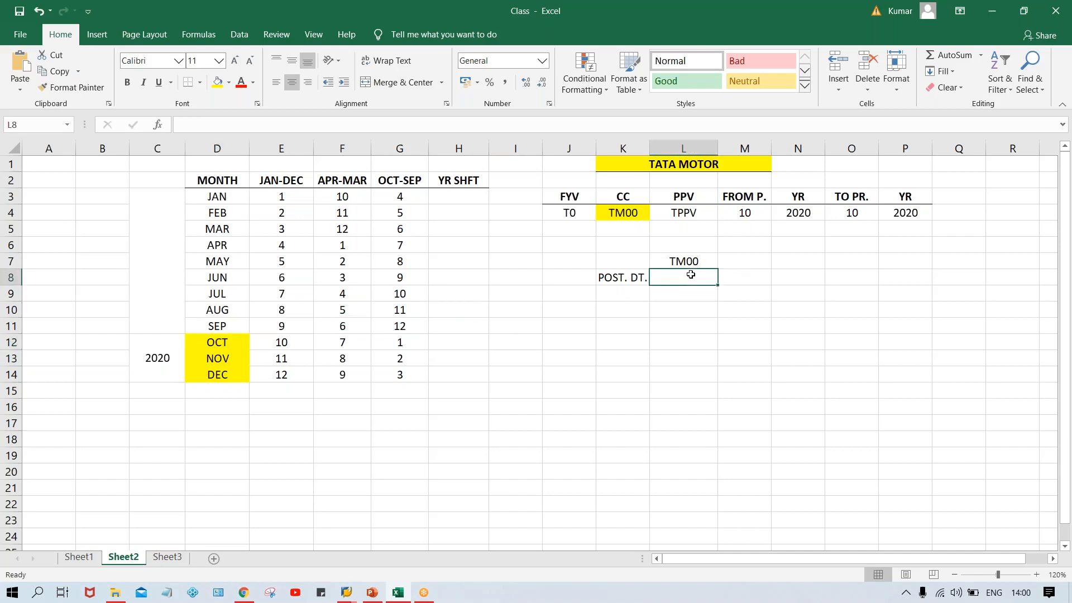
text(15.10.2)
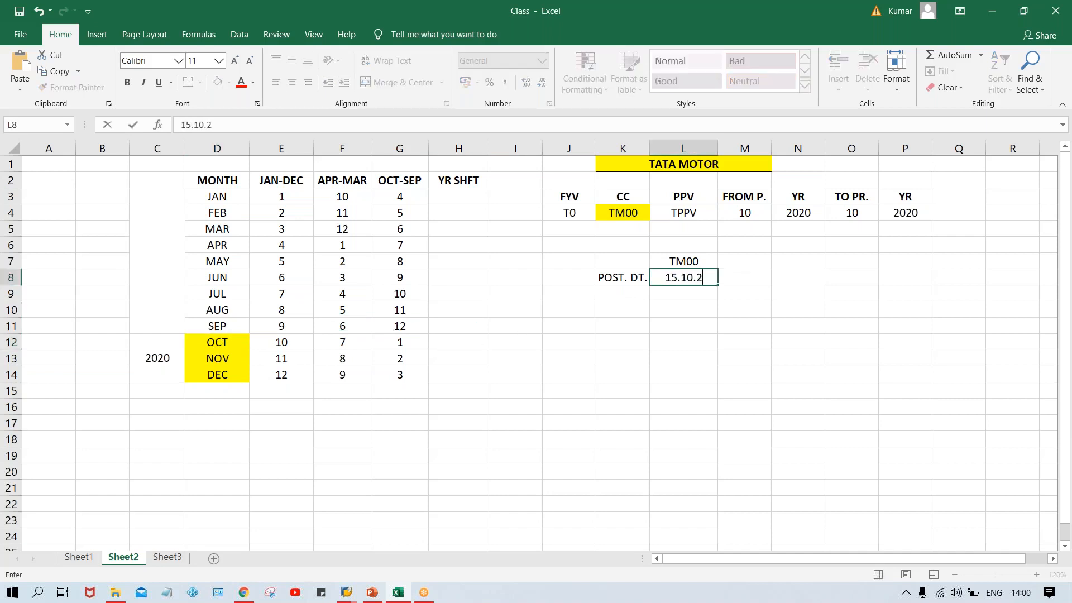
text(020)
key(Return)
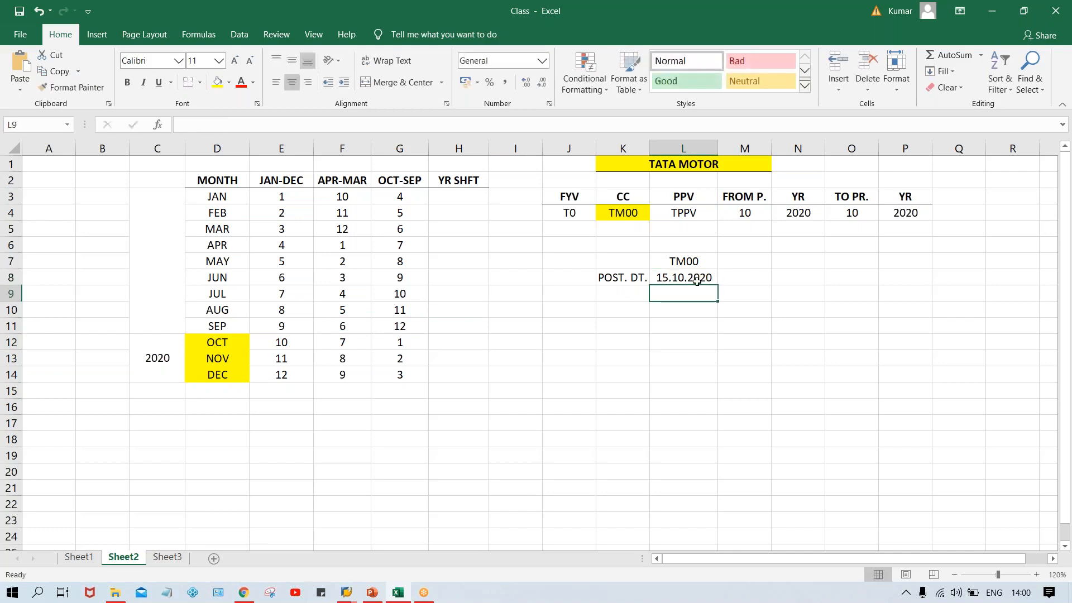
click(695, 280)
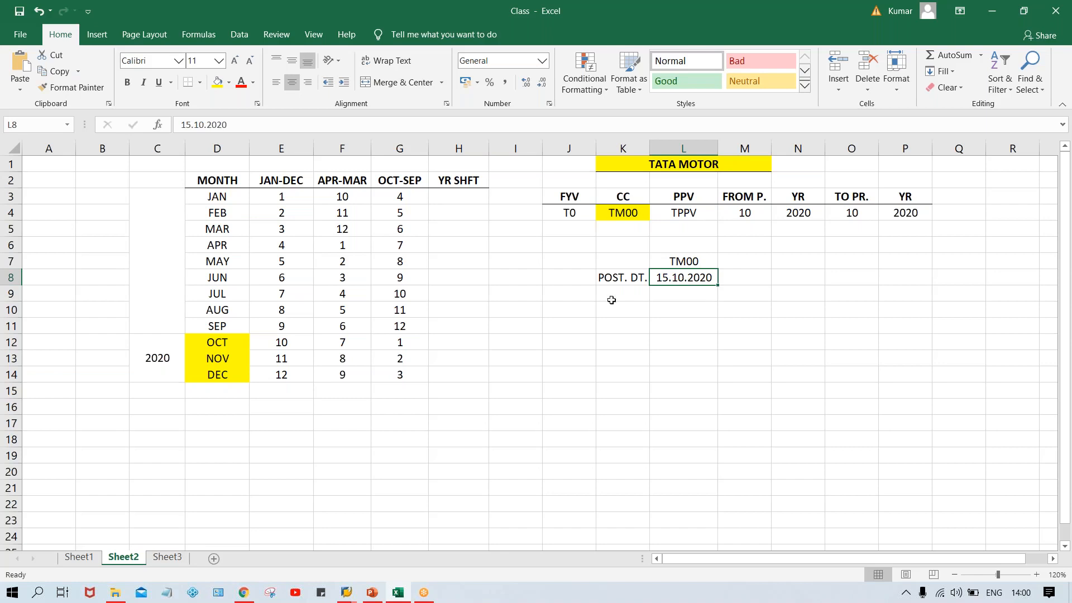
Set the FROM P. period in M4 to 1 and its year in N4 to 2021
click(403, 346)
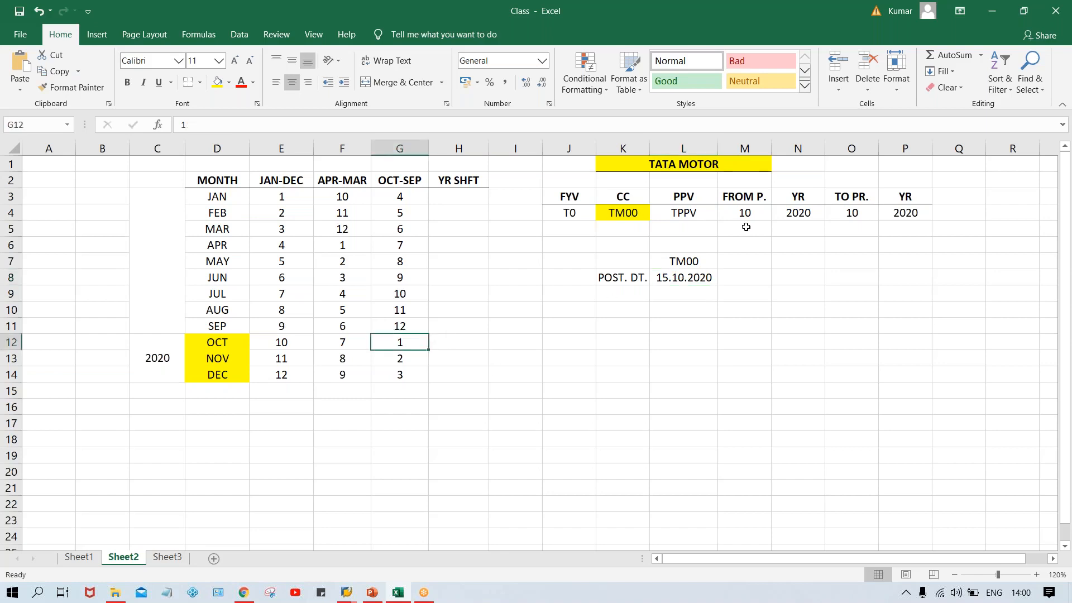
click(747, 212)
text(1)
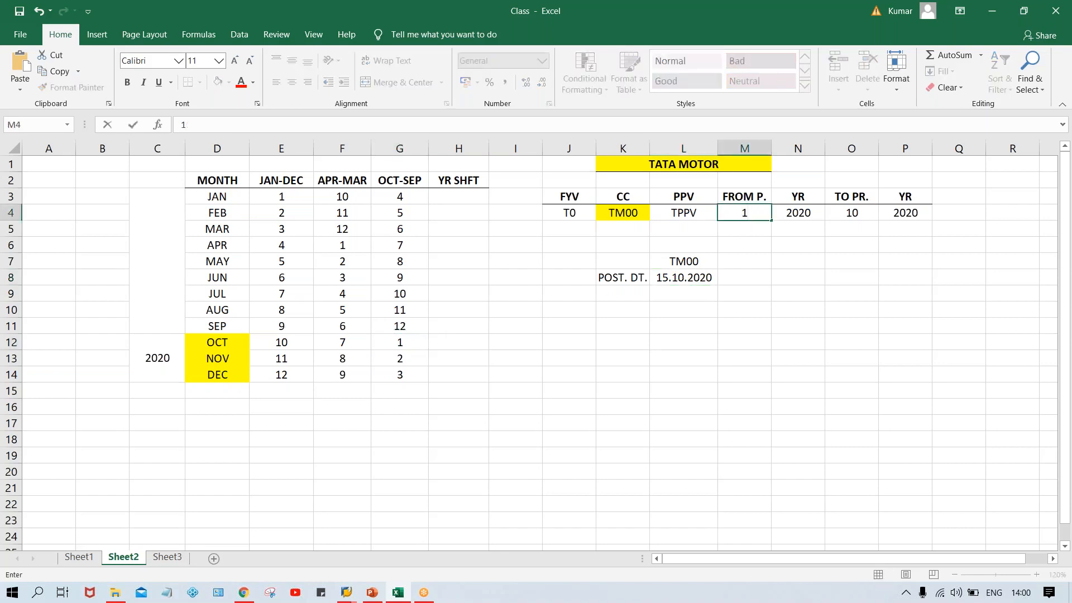
click(777, 288)
click(739, 213)
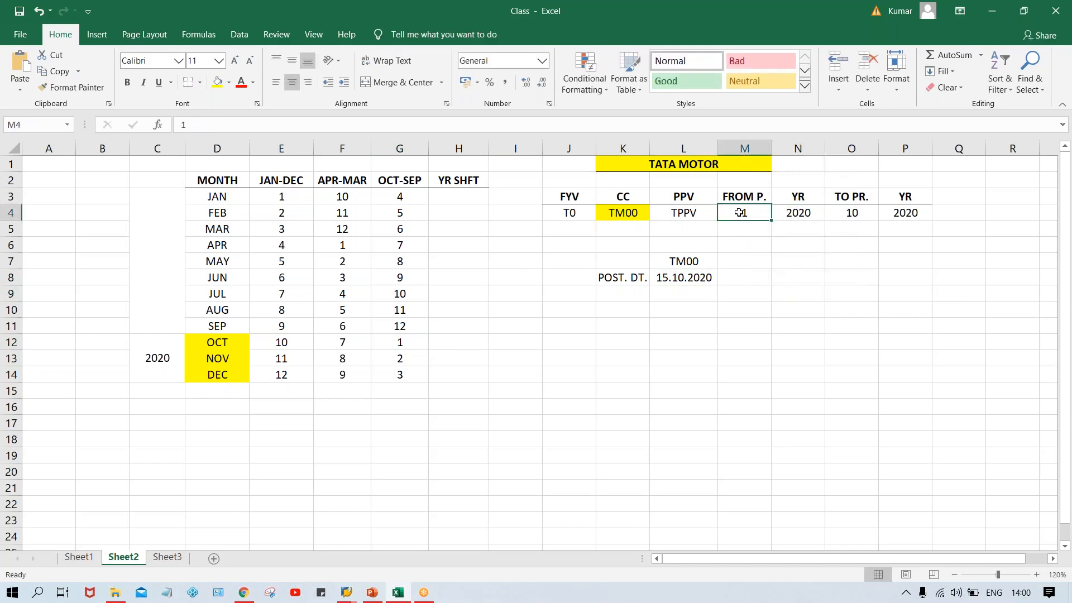
click(785, 213)
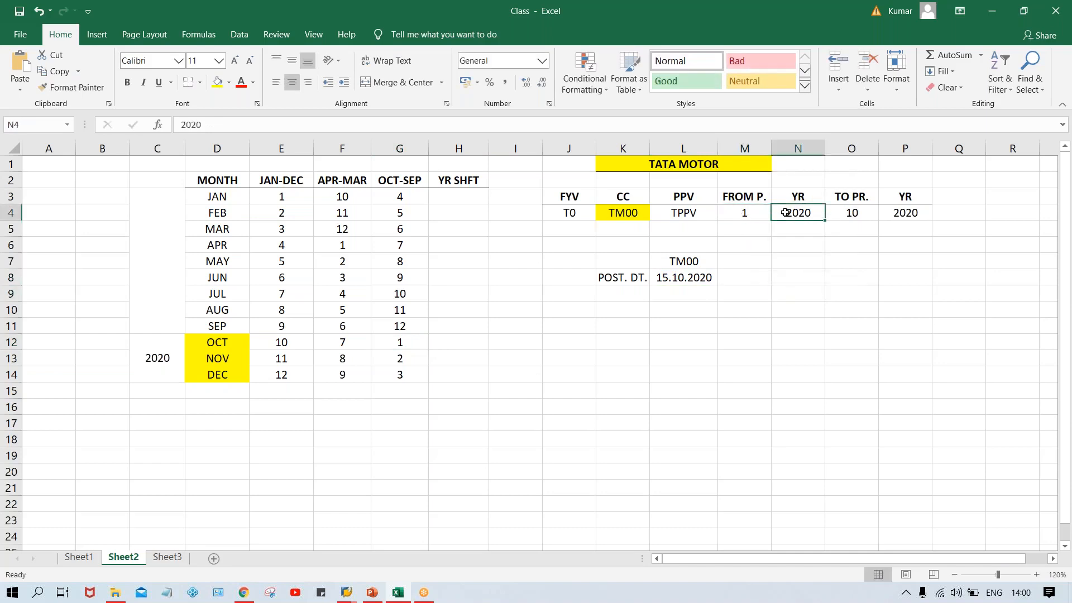
text(2021)
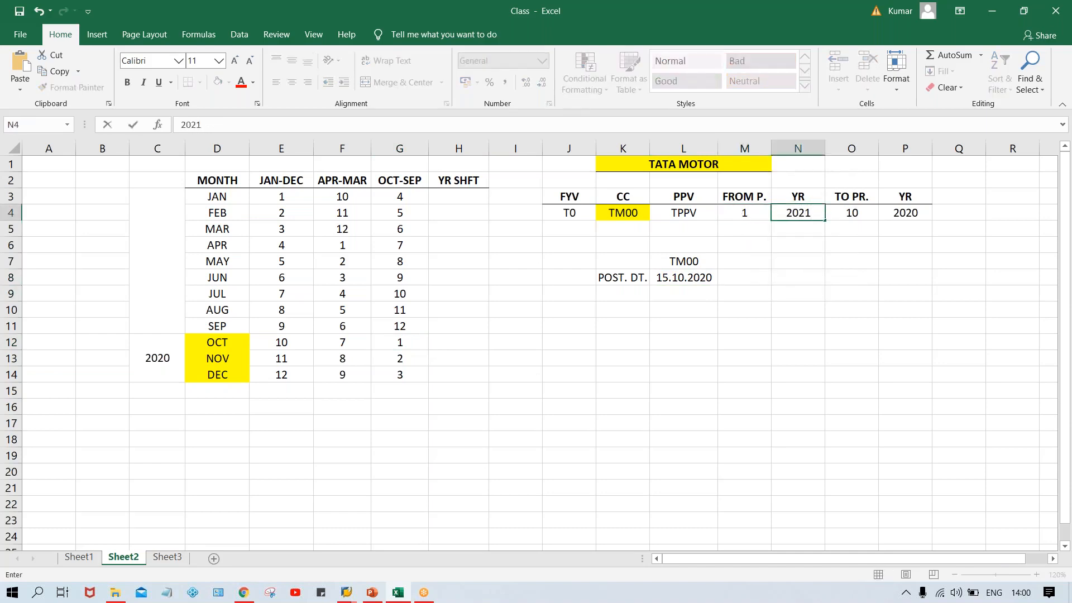
key(Return)
Set the TO PR. period in O4 to 1 and its year in P4 to 2021
click(906, 212)
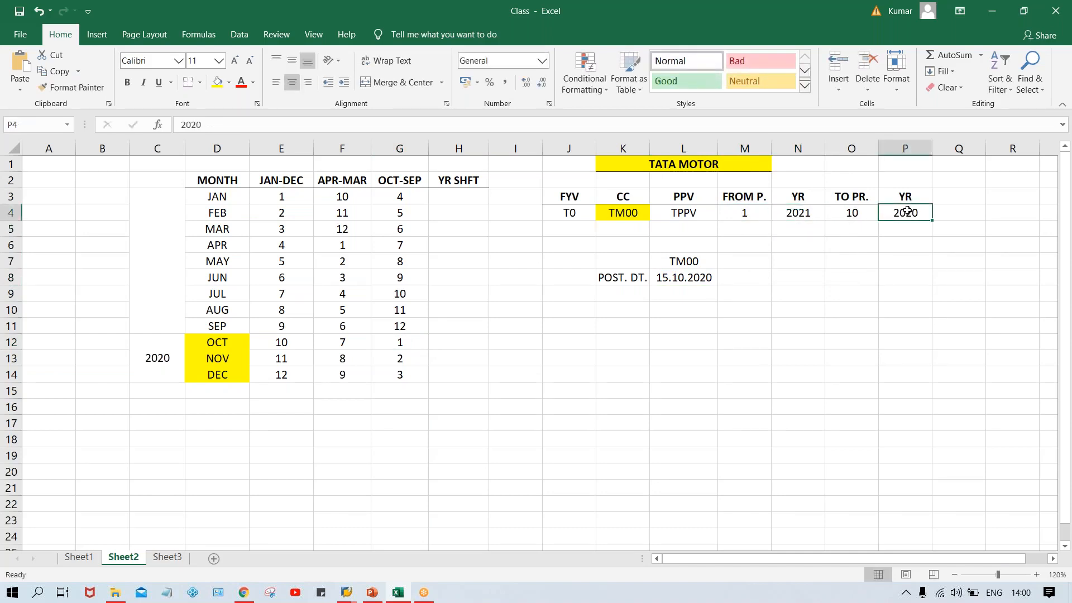
click(854, 214)
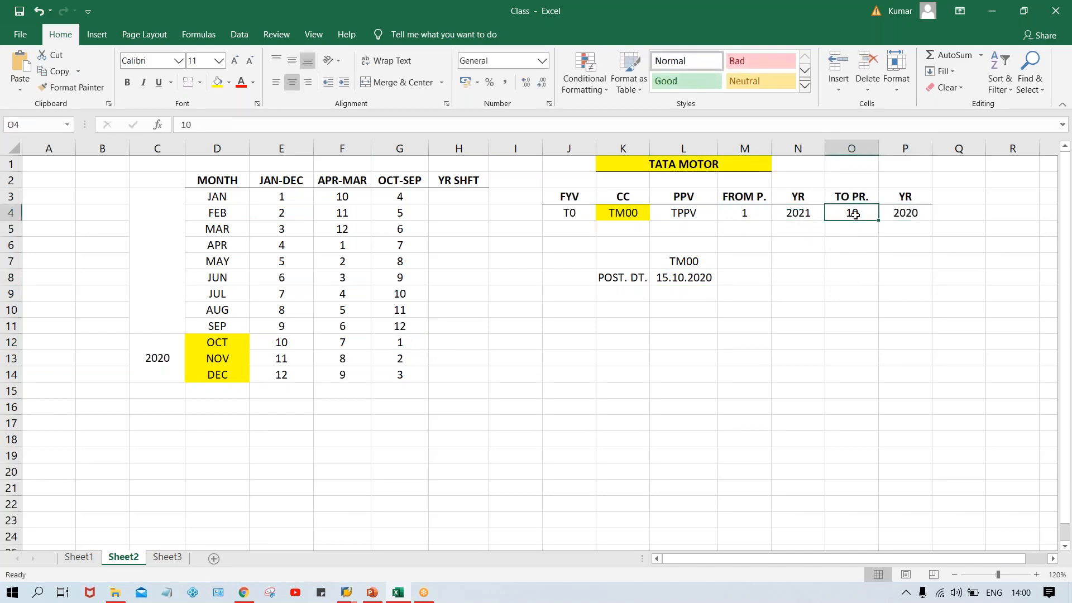
text(1)
click(905, 212)
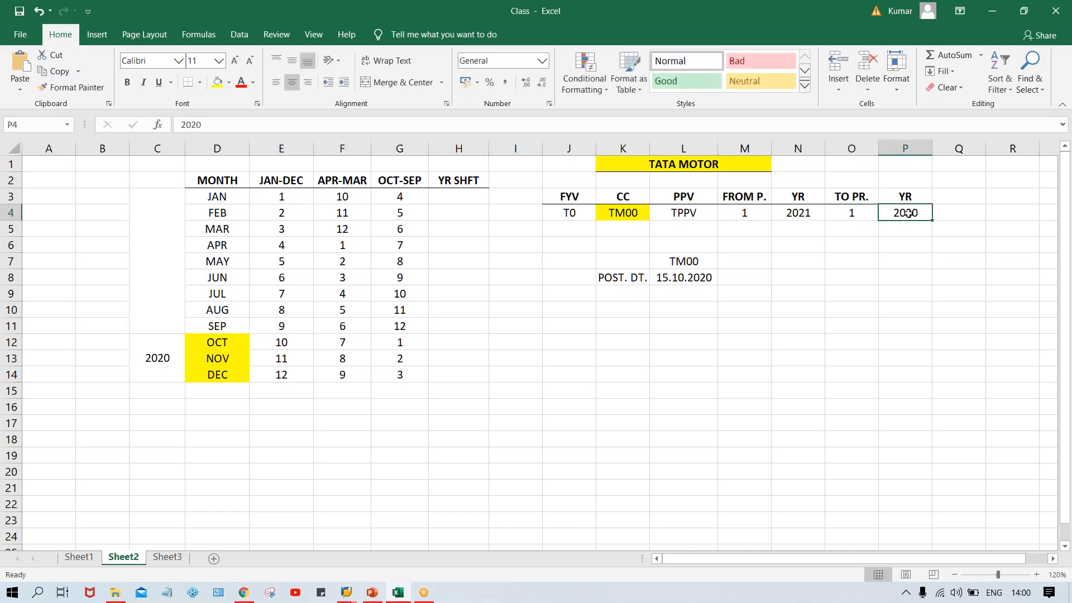
text(2021)
key(Return)
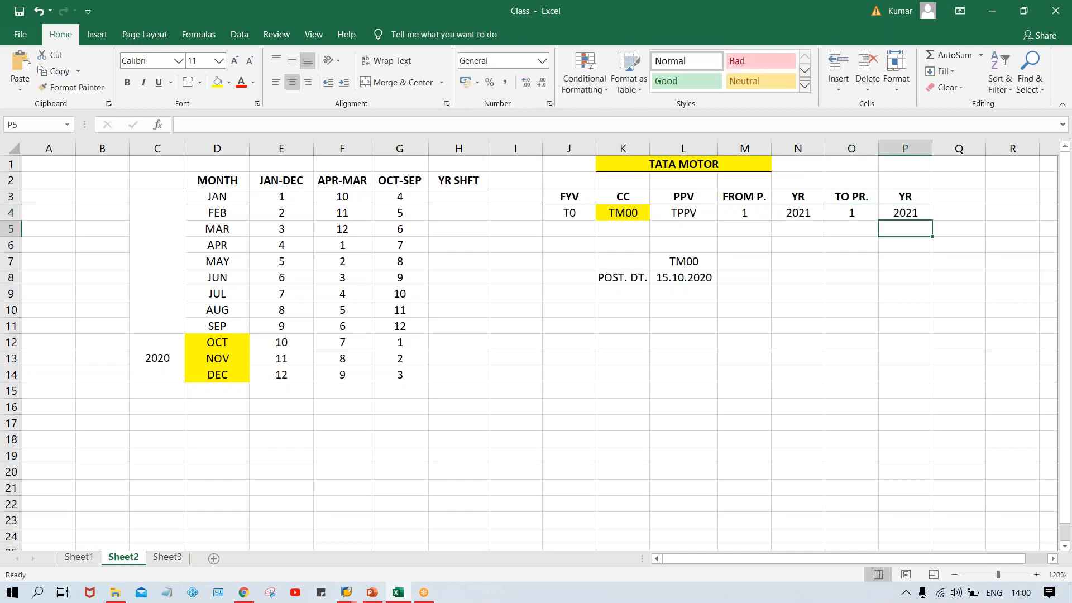
click(692, 279)
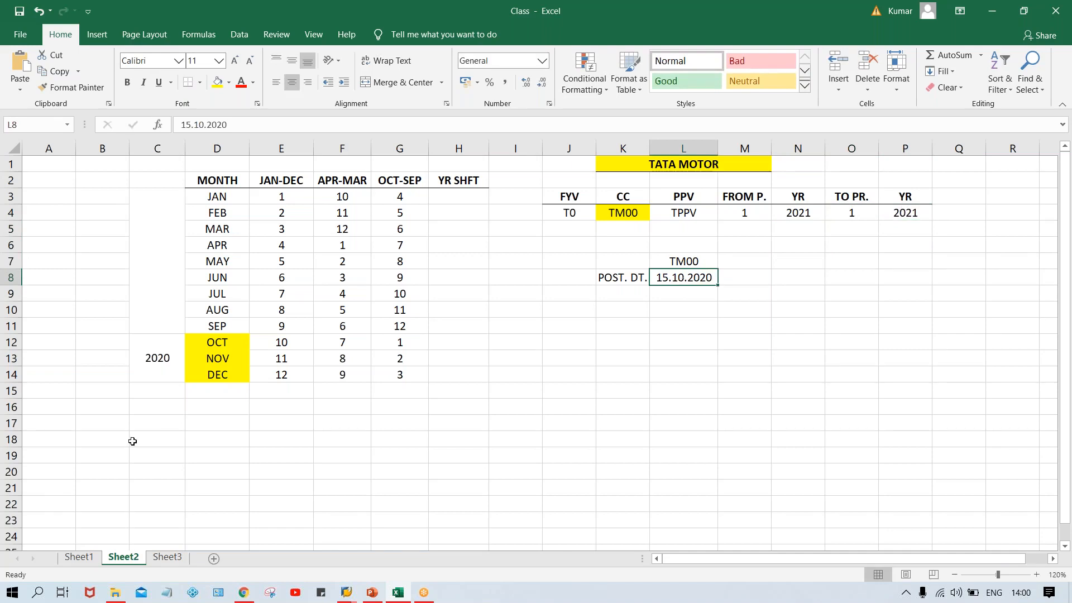
click(216, 337)
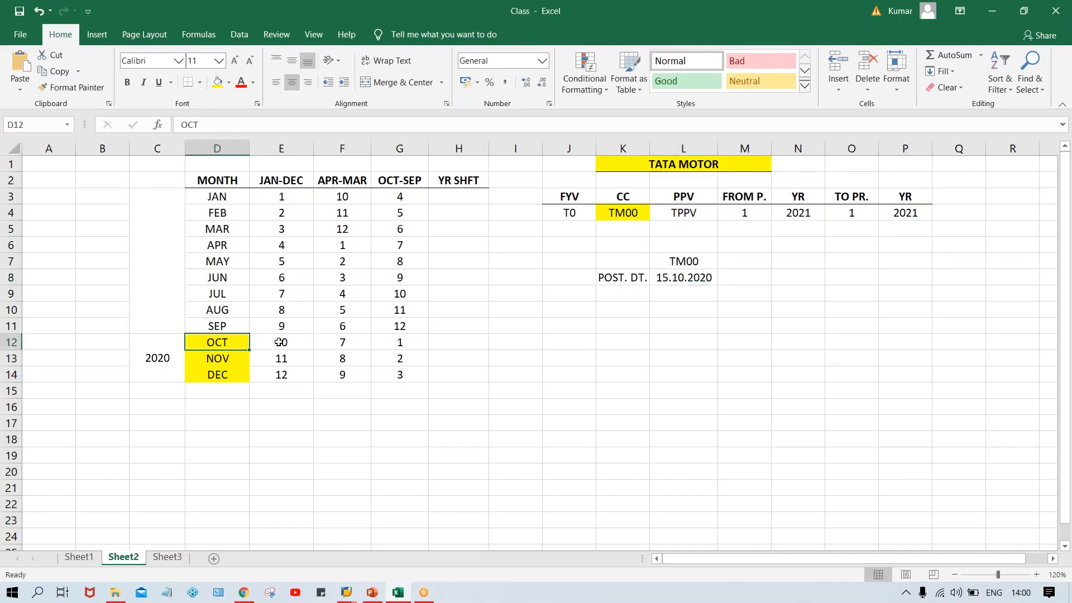
click(412, 346)
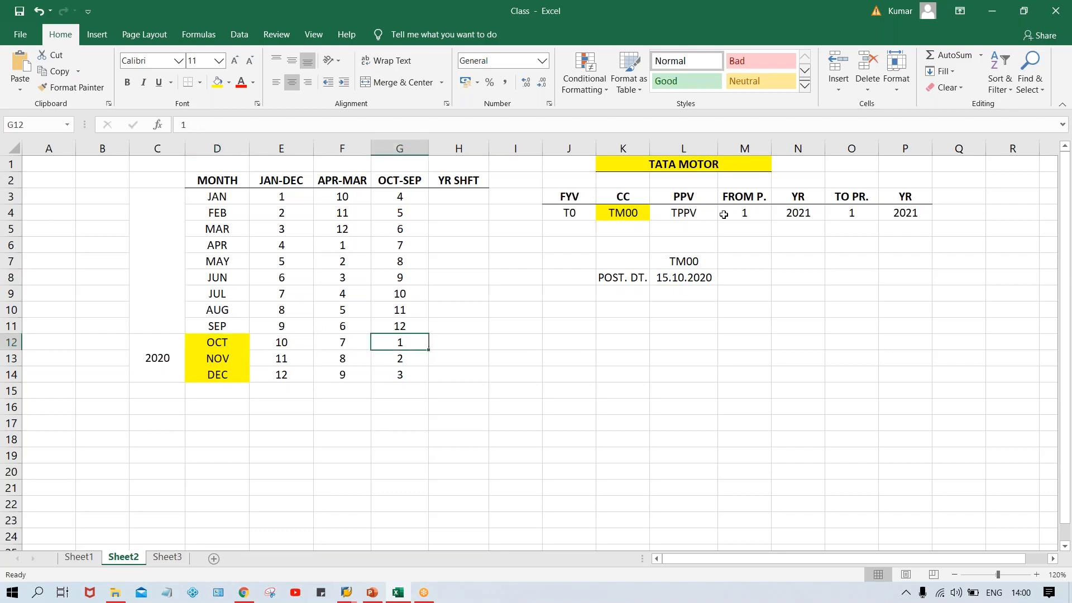
click(730, 213)
click(871, 213)
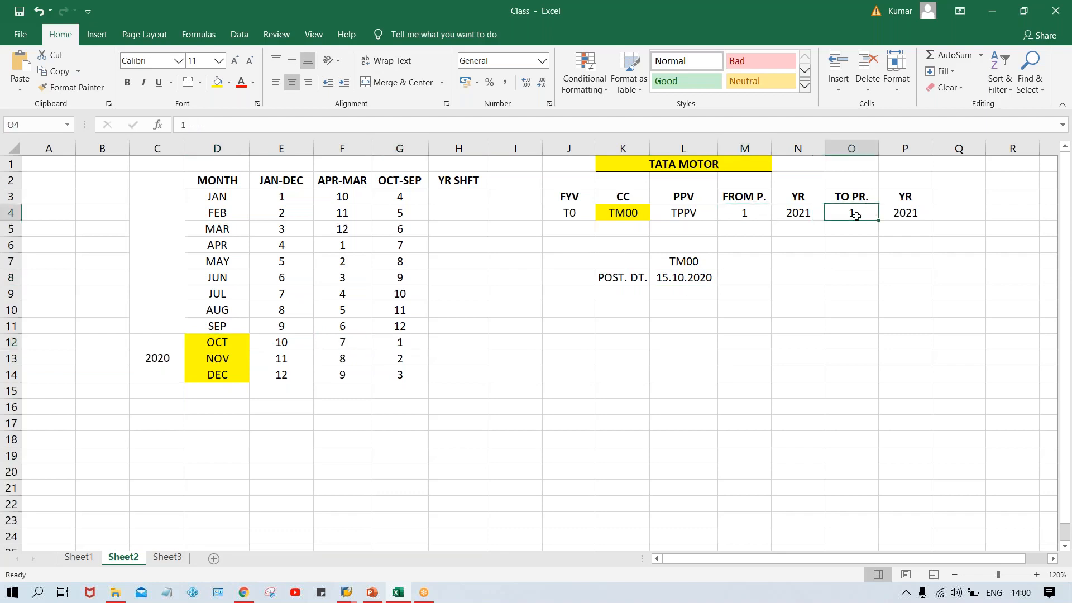
click(797, 210)
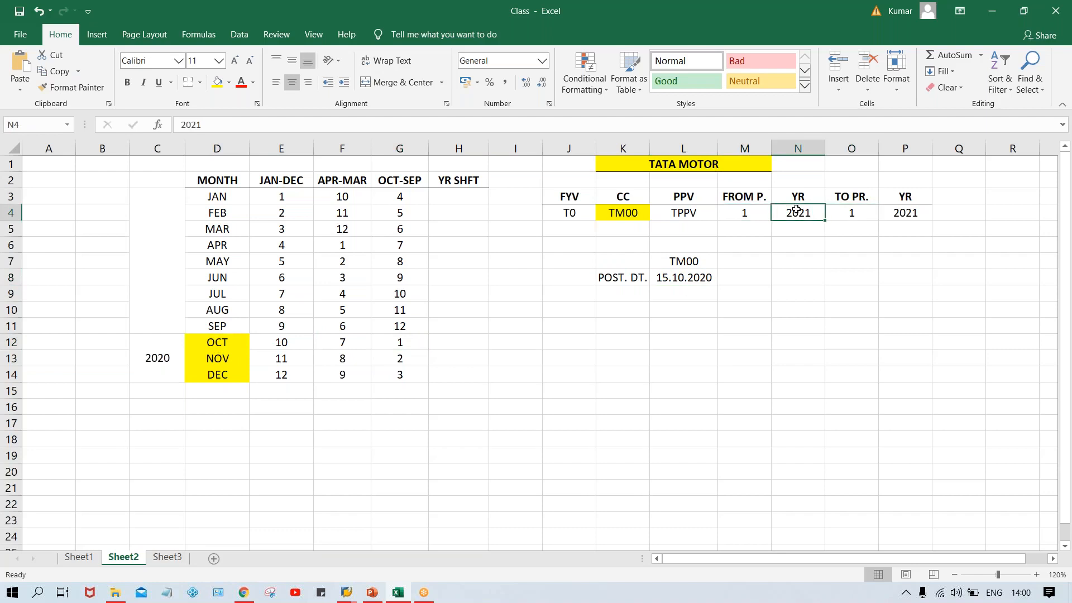
click(708, 278)
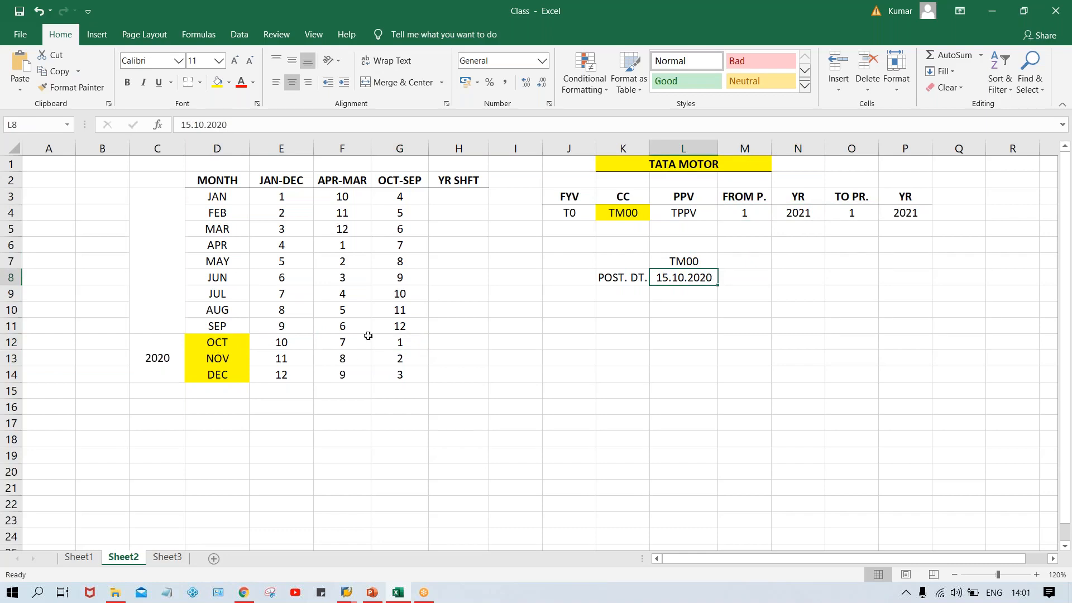
Enter a year shift of +1 as text for October in H12 and fill it down through December
click(449, 342)
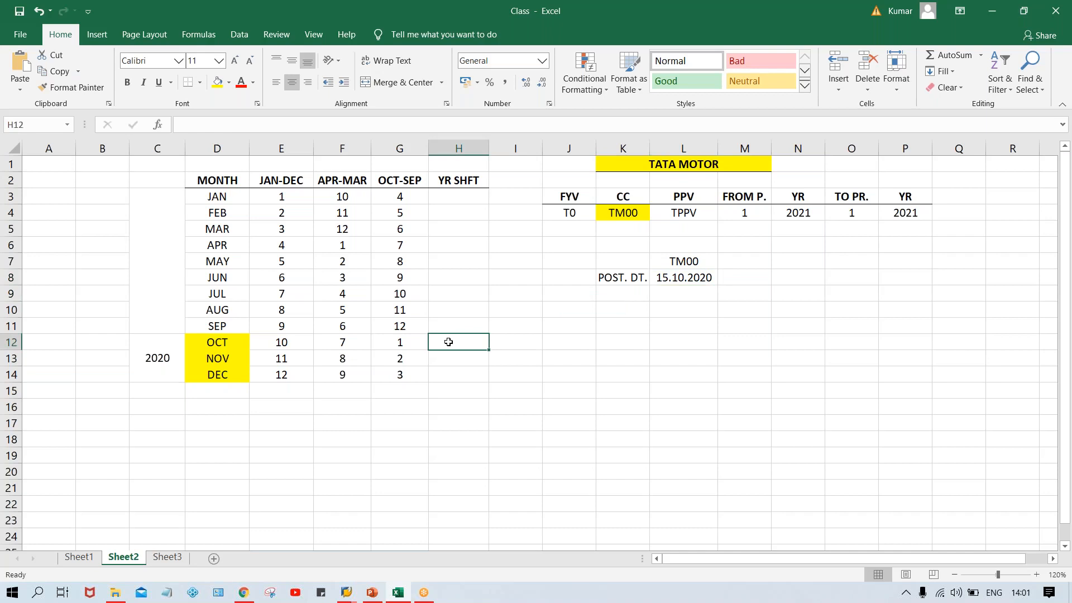
text(=1)
key(Return)
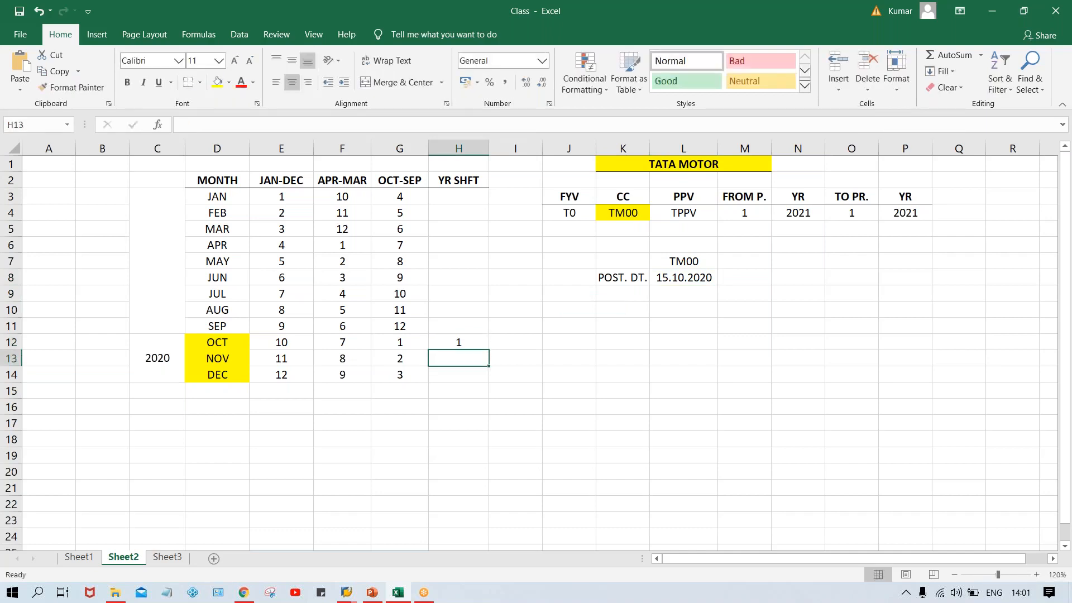
key(Up)
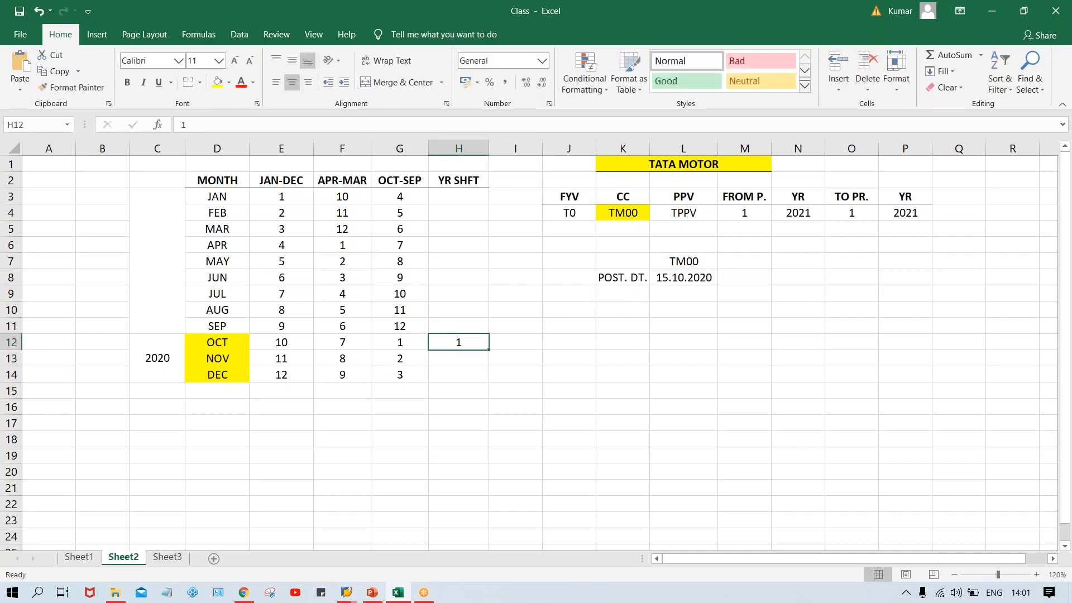
text('+1)
key(Return)
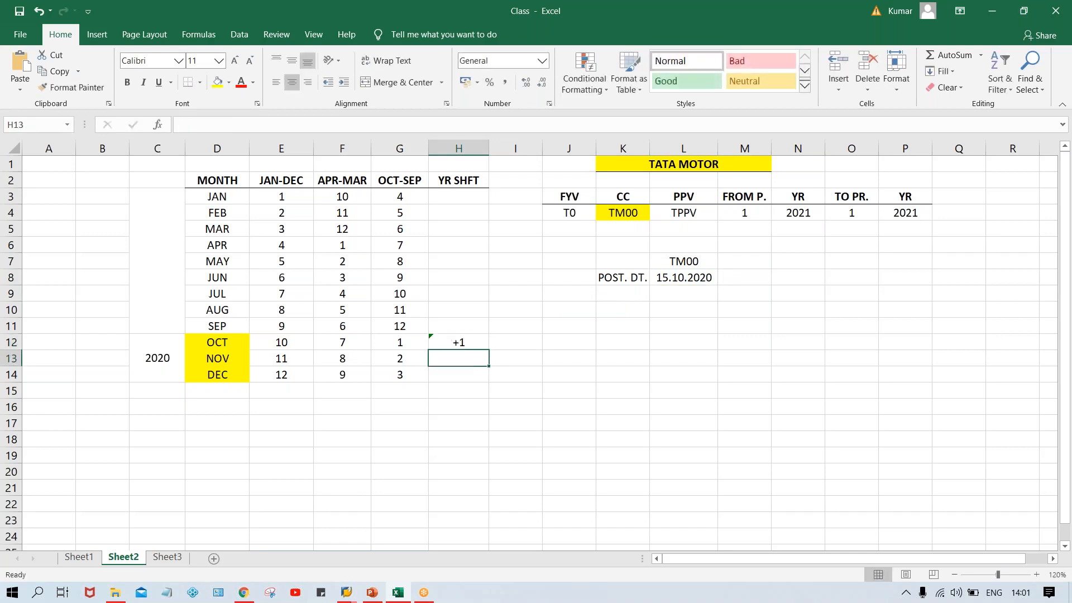
drag(449, 343, 450, 374)
key(ctrl+d)
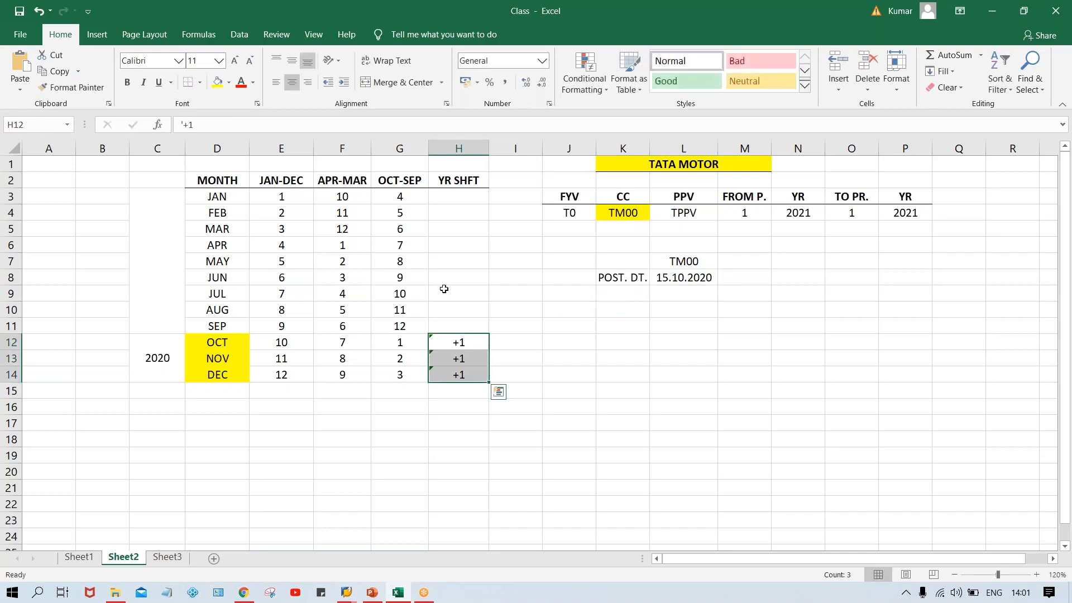
Enter a year shift of 0 for January in H3 and fill it down through September
click(462, 199)
text(0)
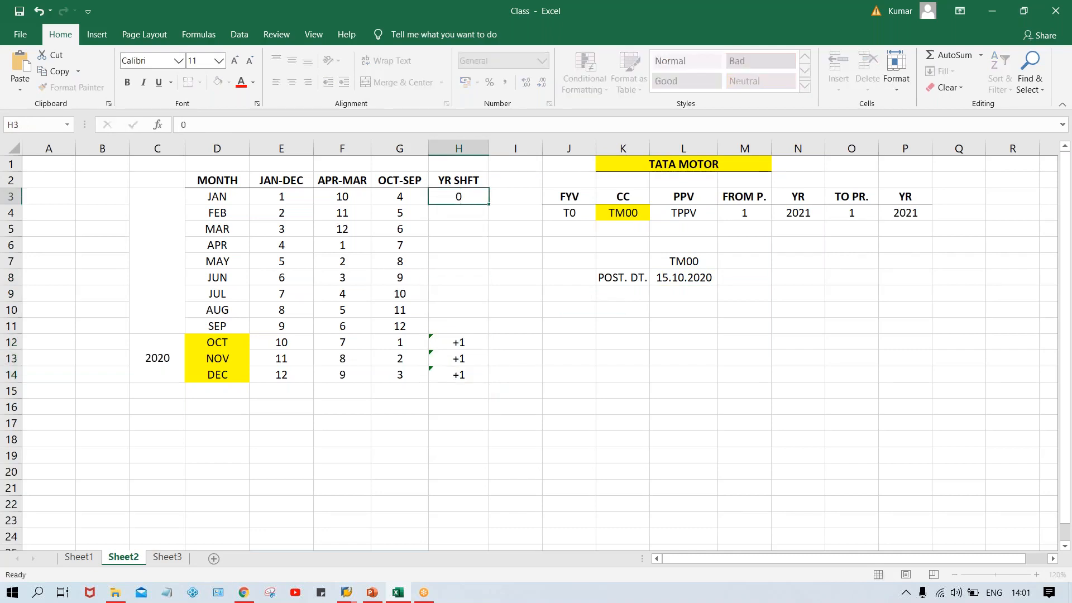
key(Return)
drag(464, 199, 461, 328)
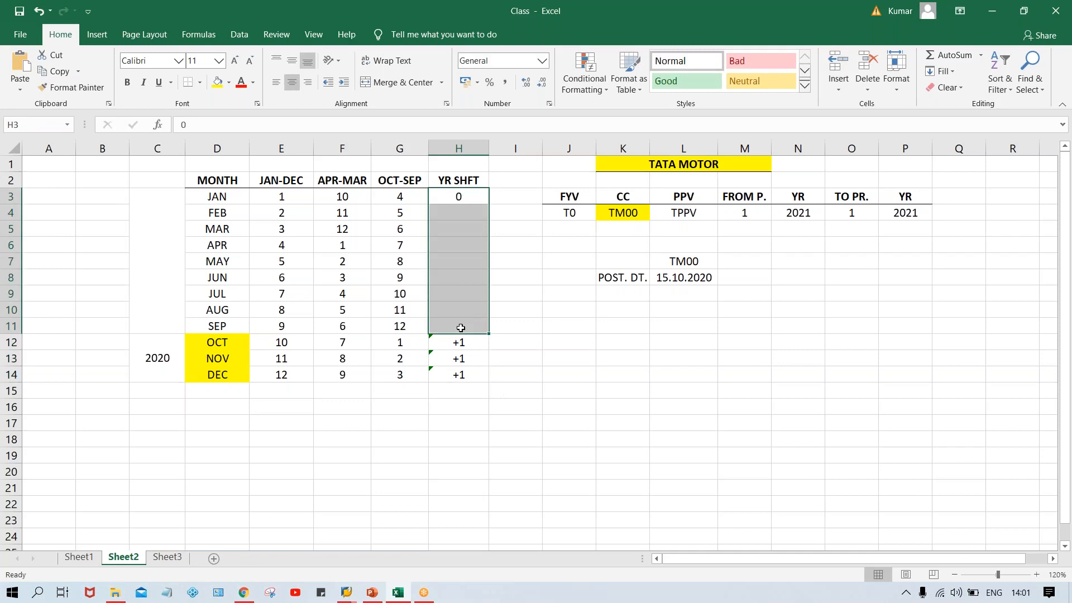
key(ctrl+d)
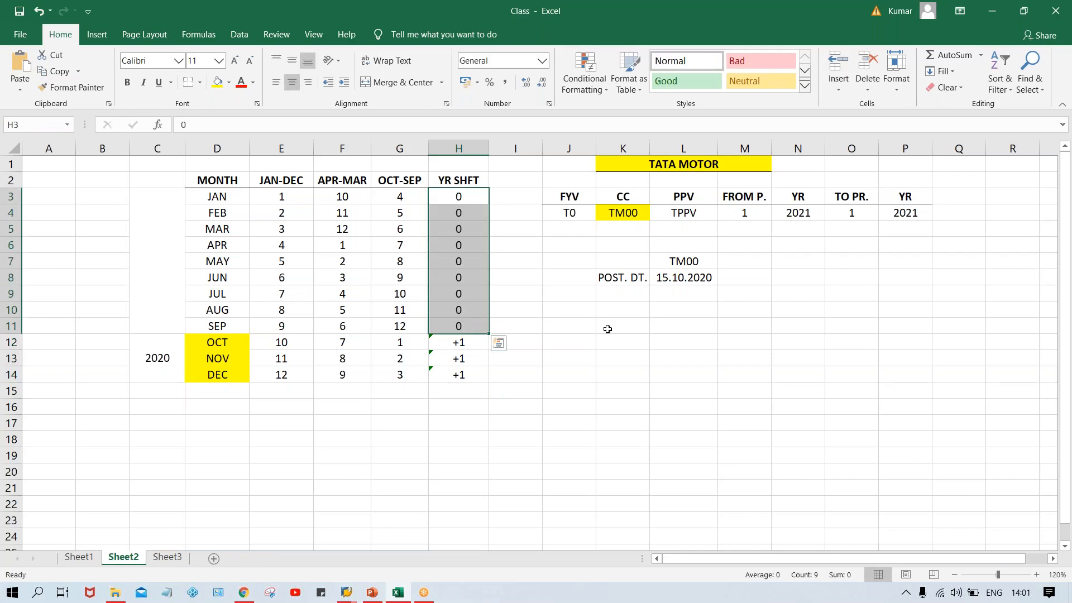
click(607, 329)
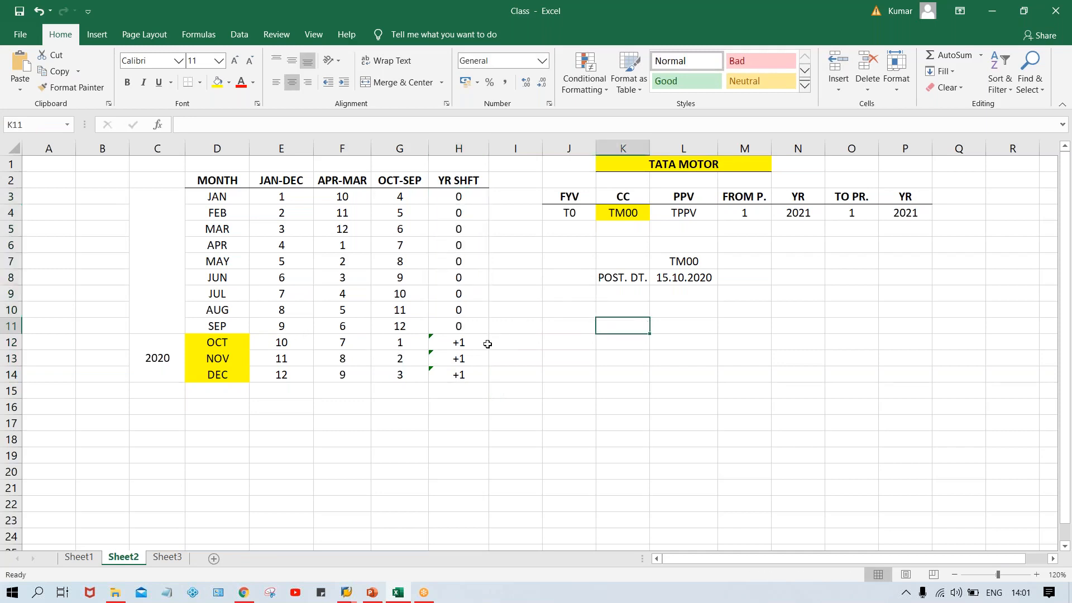
Compare the posting date in L8 with October's OCT-SEP period and the years of the open posting periods
click(682, 277)
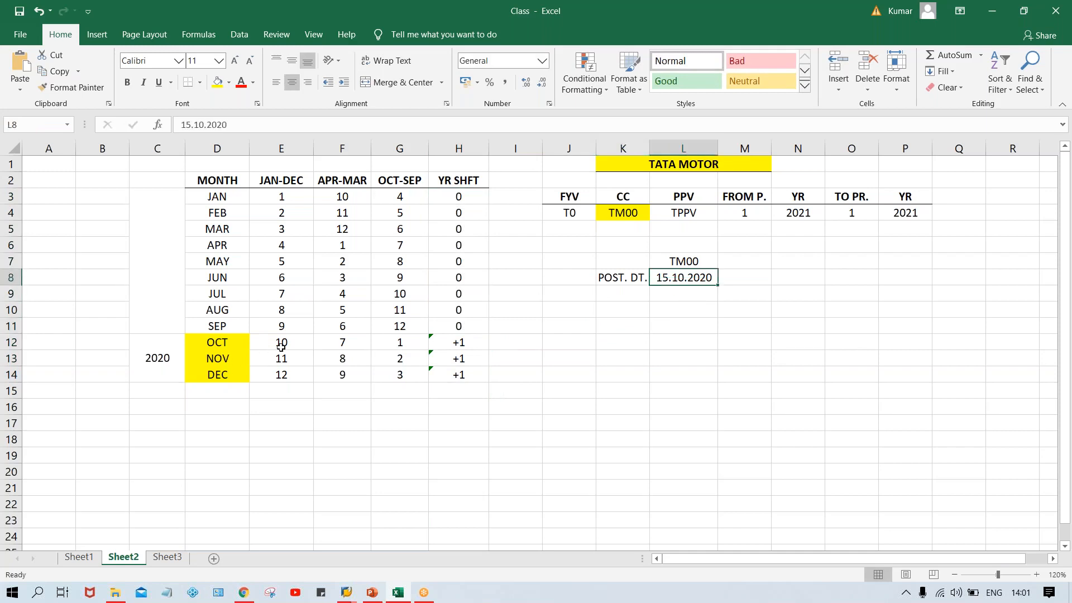
click(234, 349)
click(400, 347)
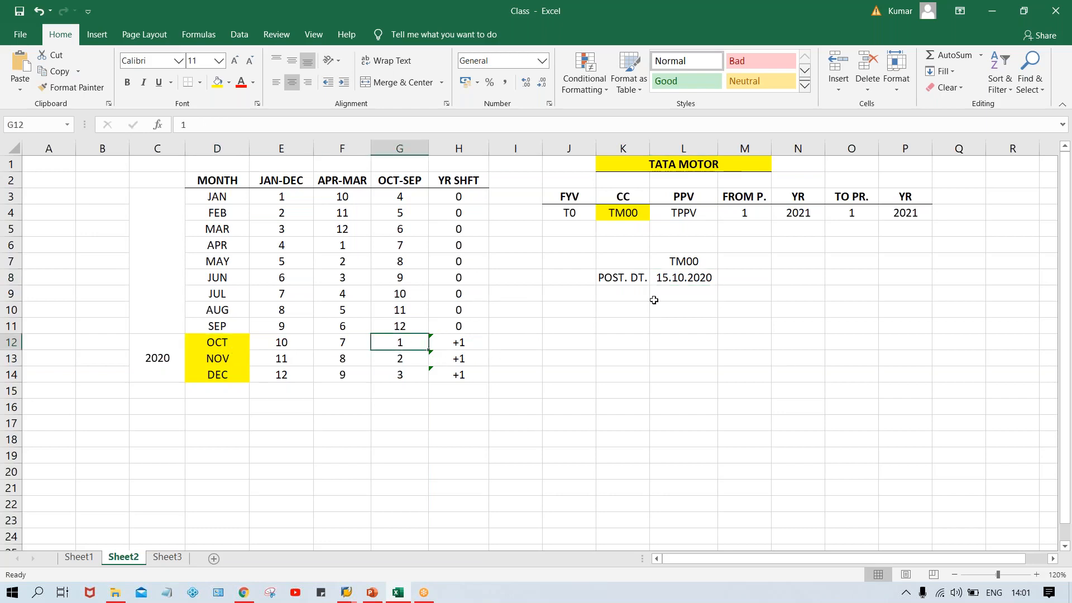
click(704, 282)
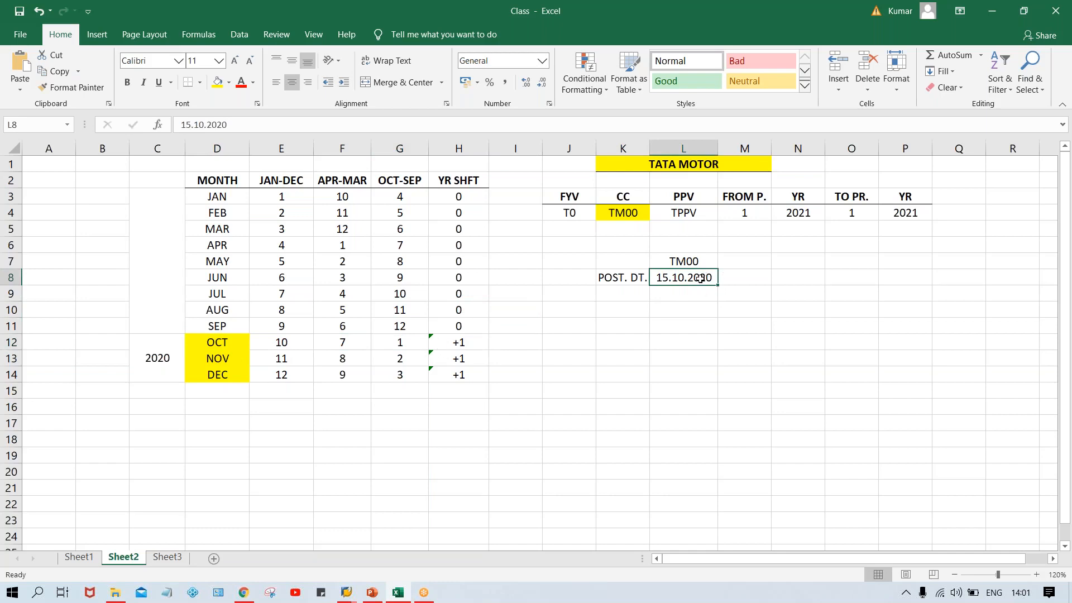
click(812, 209)
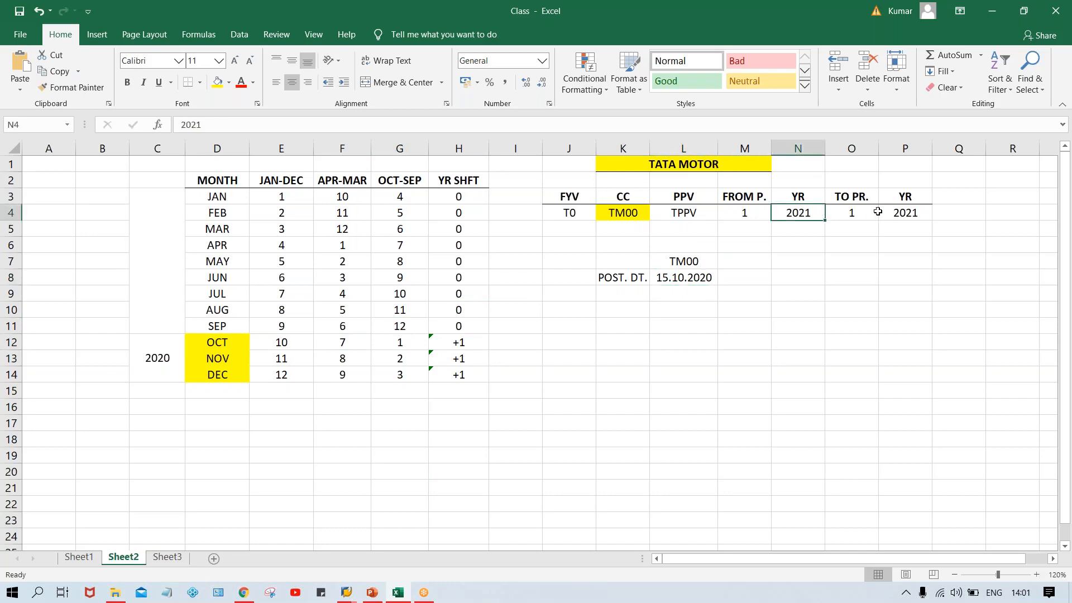
click(904, 214)
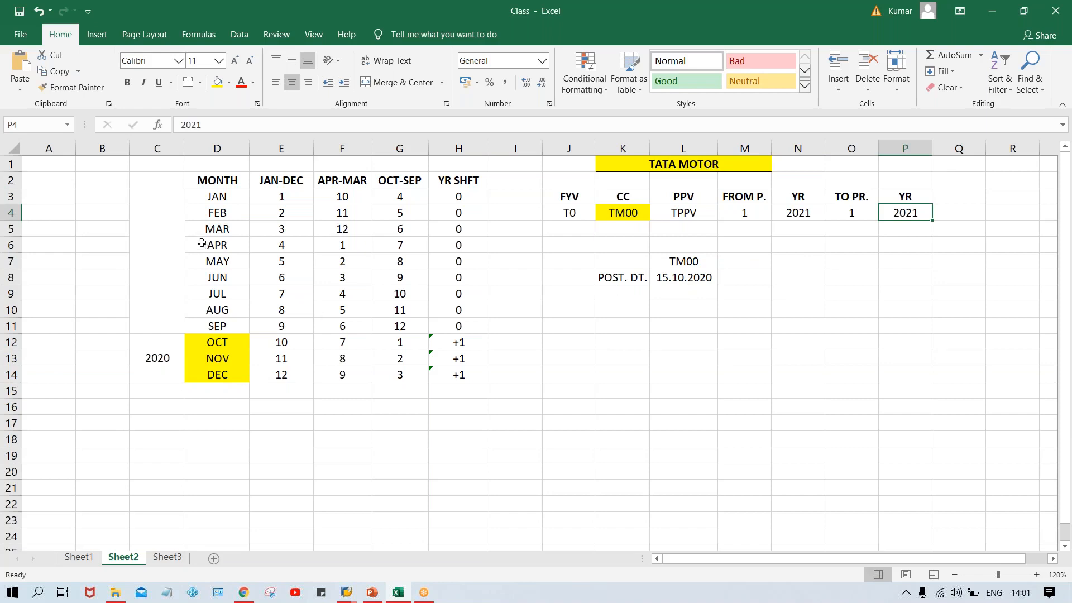
Change the posting date in L8 to 15.01.2021
double_click(710, 277)
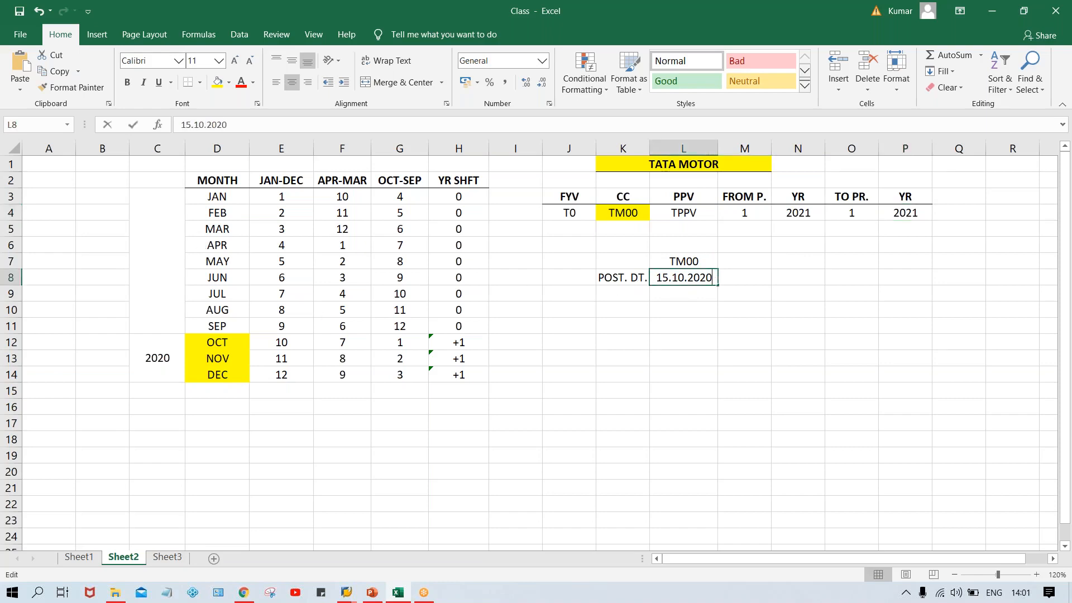
key(BackSpace)
text(1)
key(Return)
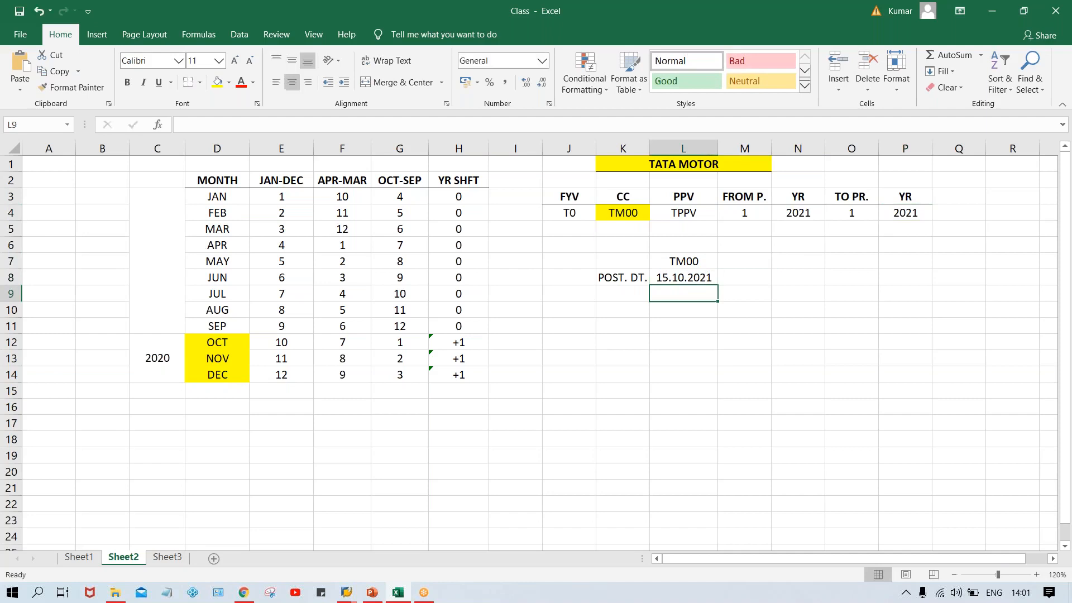
click(682, 276)
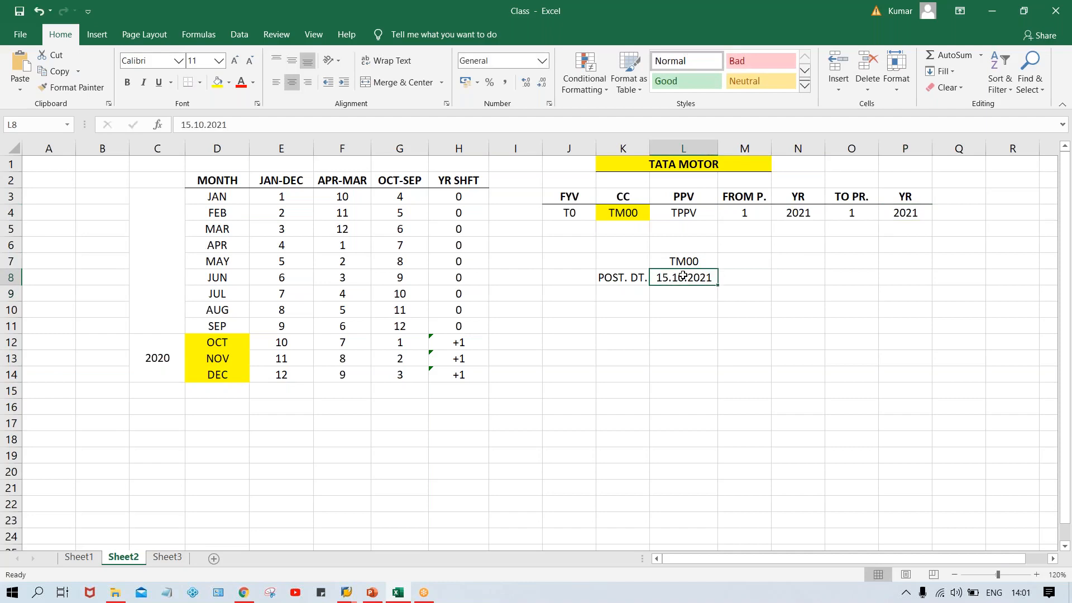
double_click(683, 276)
key(BackSpace)
key(BackSpace)
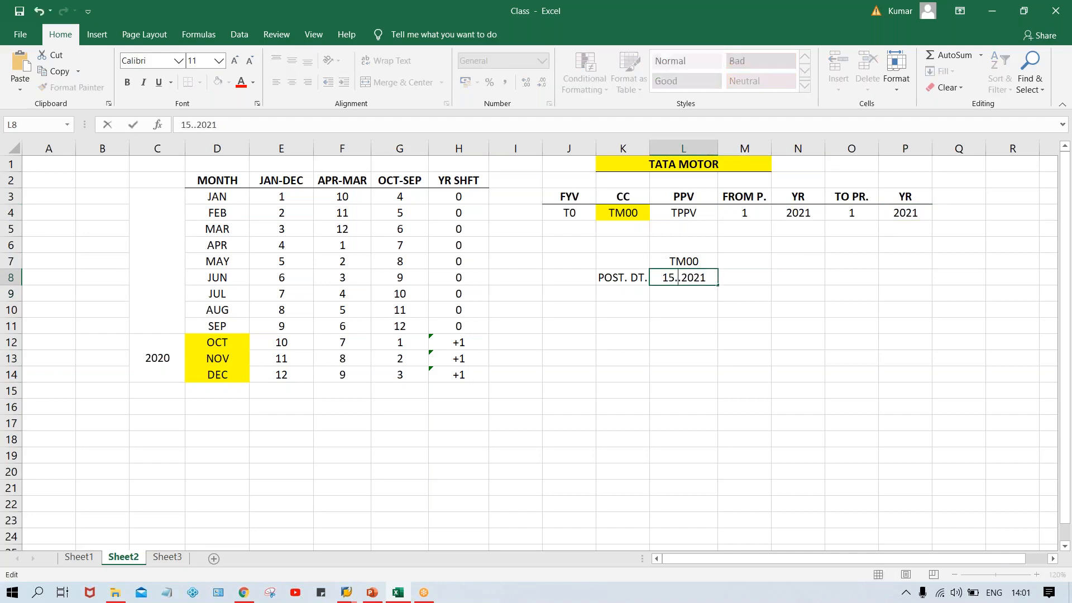
text(01)
key(Return)
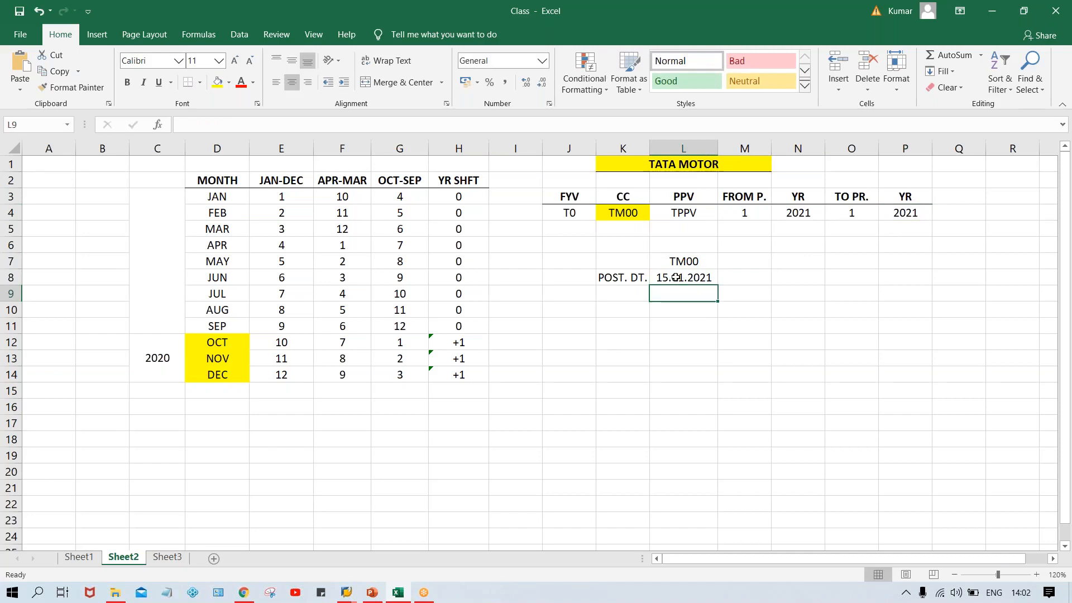
Set both the FROM P. period in M4 and the TO PR. period in O4 to 4, matching January's OCT-SEP period
click(674, 277)
click(226, 199)
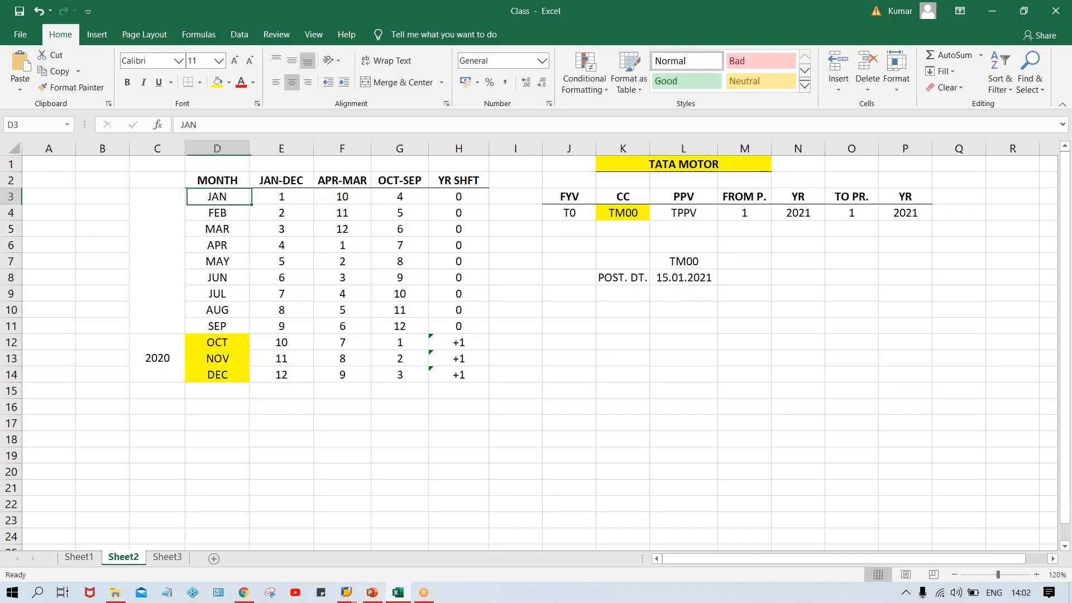
click(394, 196)
click(743, 214)
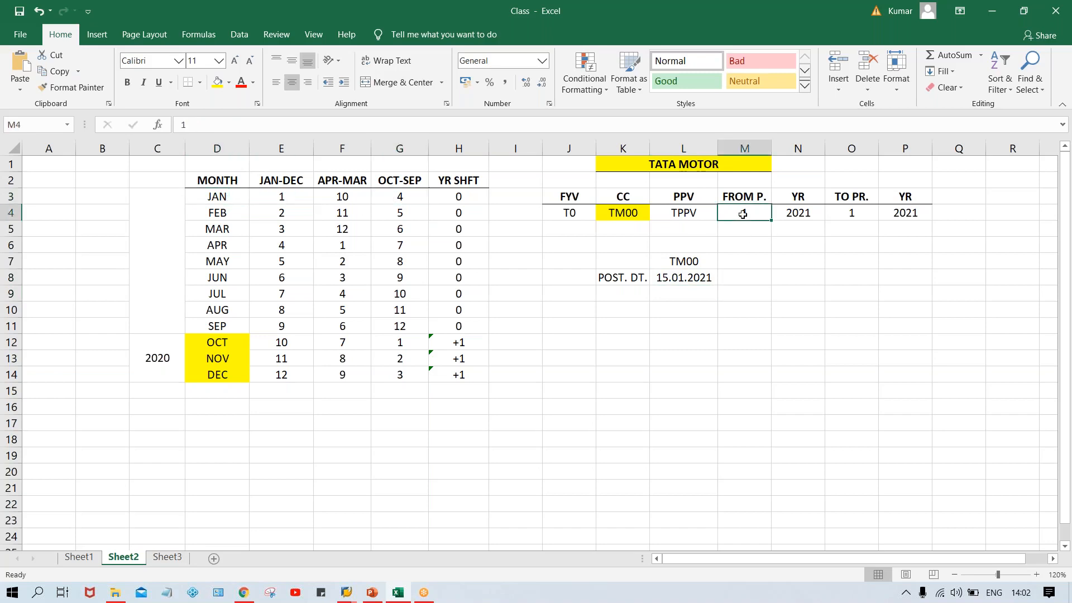
text(4)
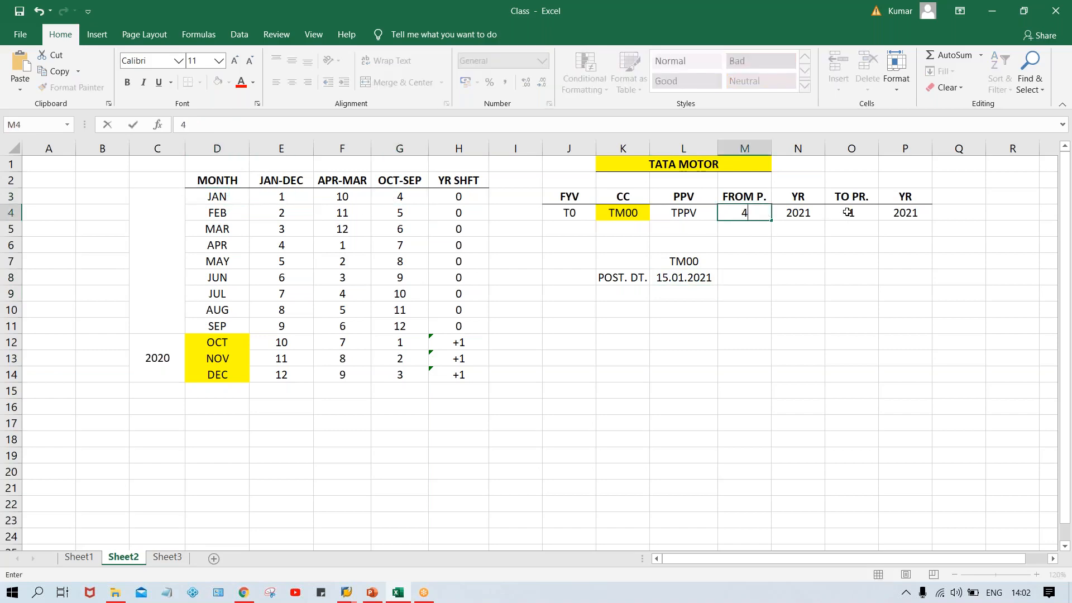
click(848, 212)
text(4)
key(Return)
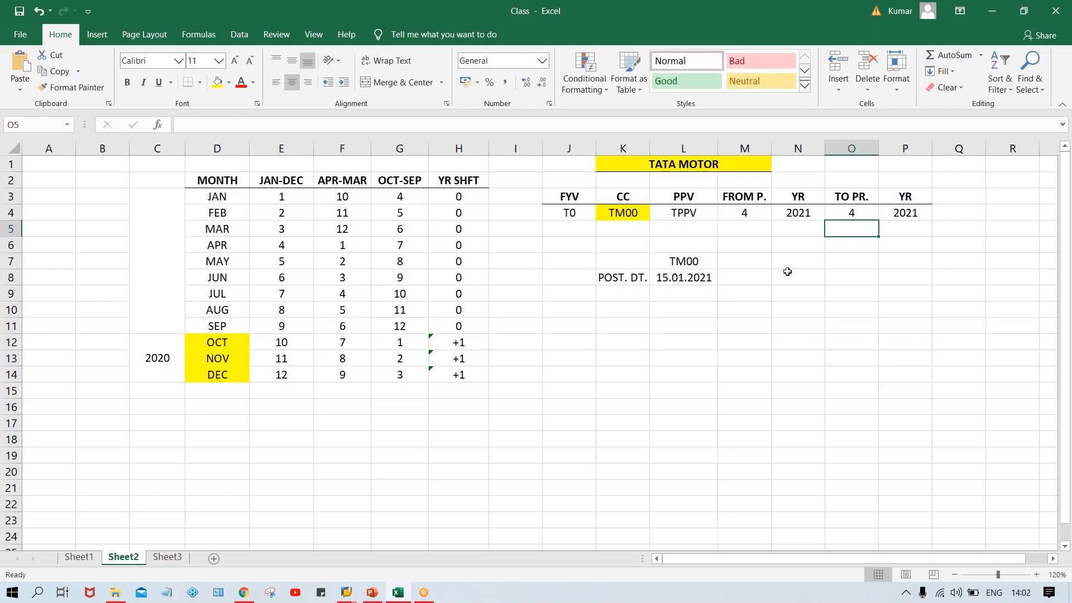
Review January's year shift against the posting date and period years, and compare the October to December months with January to March
click(696, 279)
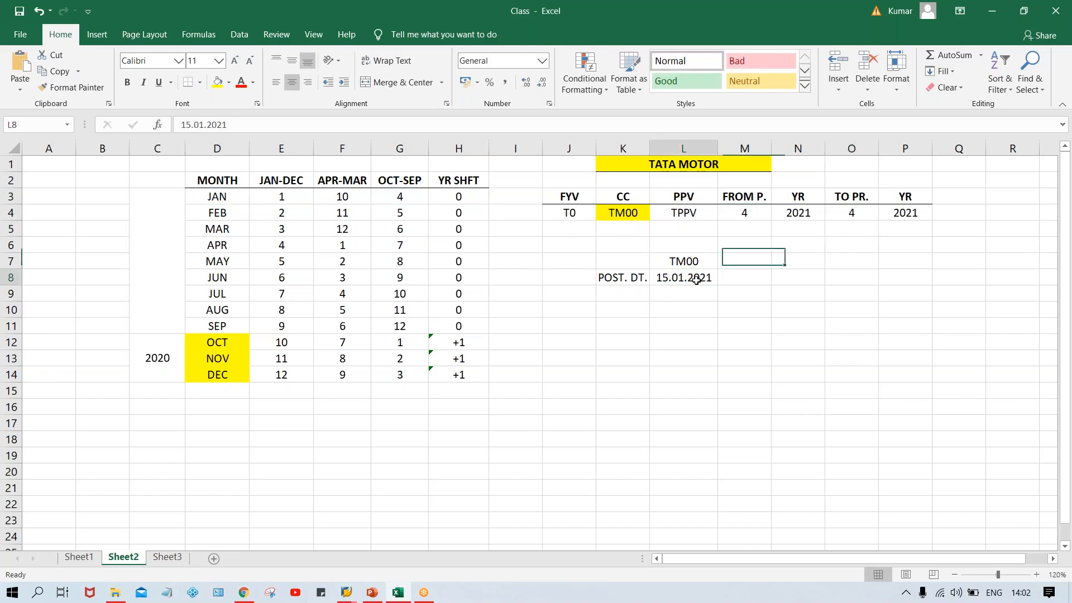
click(451, 202)
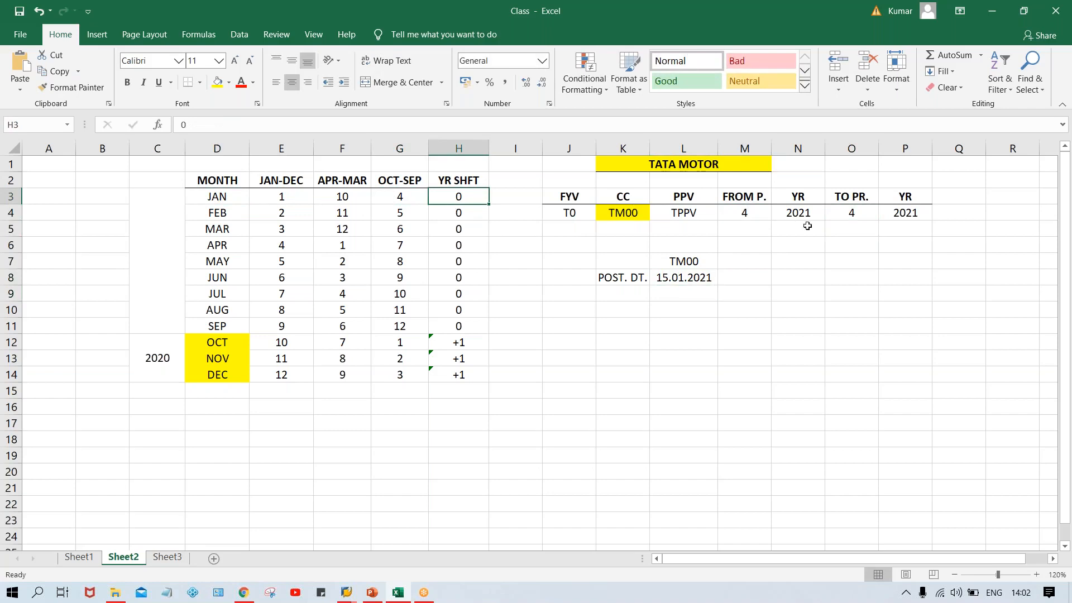
click(794, 212)
click(905, 213)
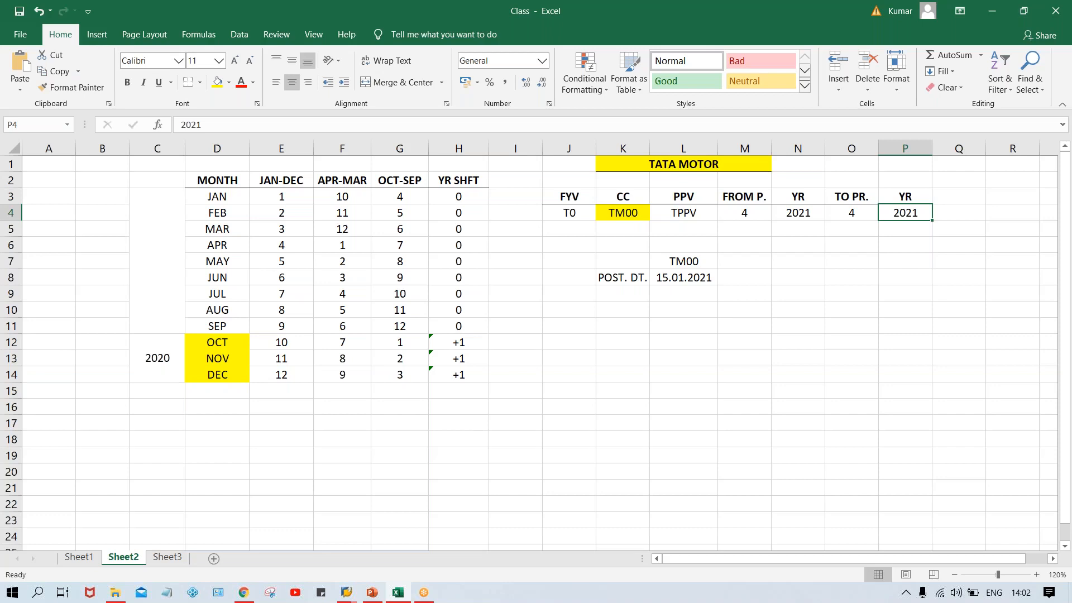
click(457, 194)
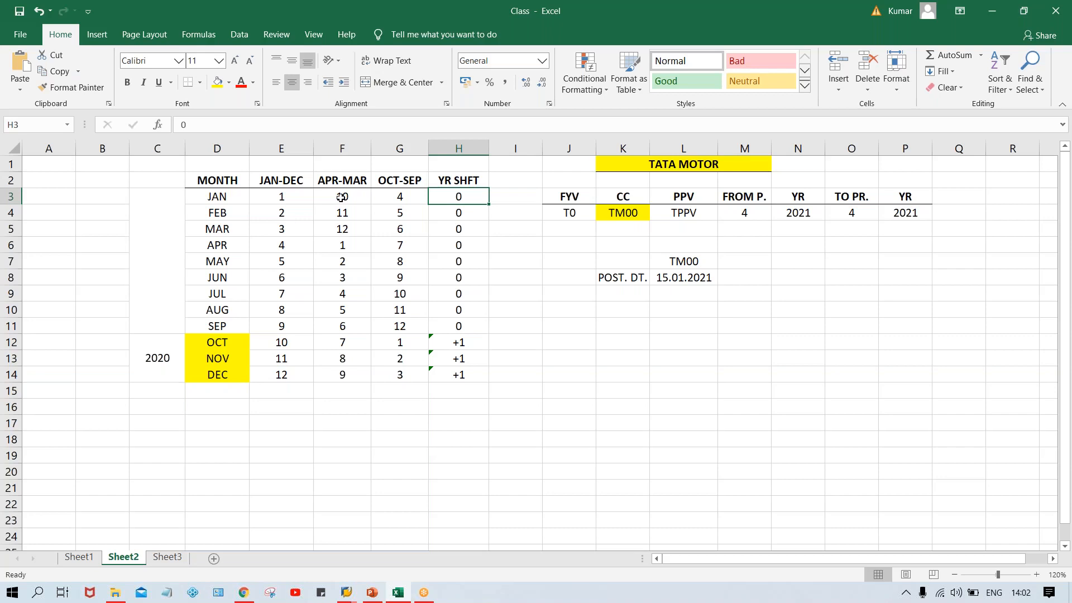
click(241, 203)
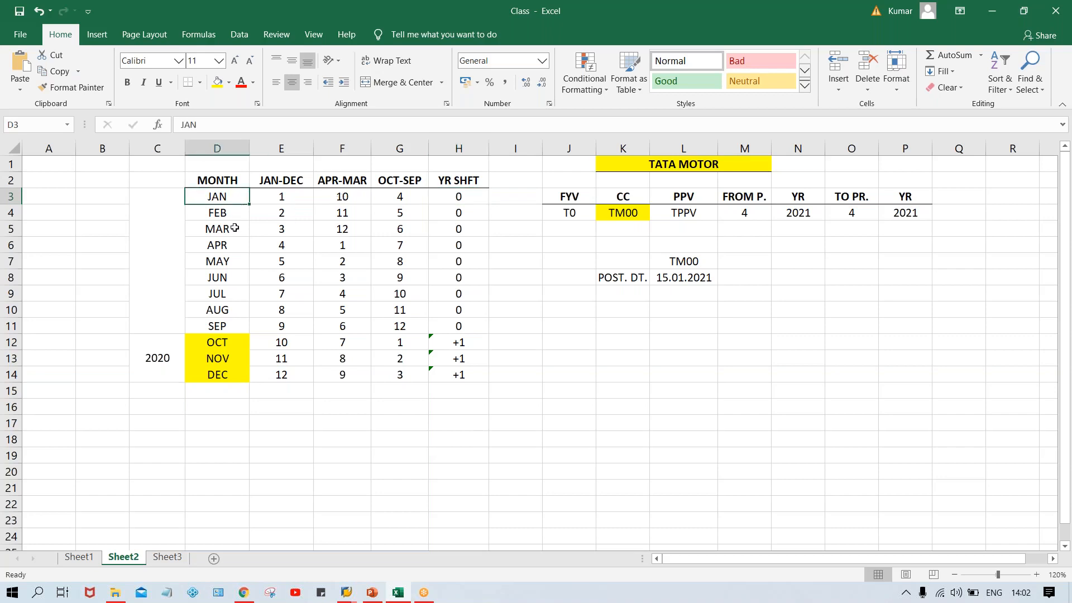
click(234, 230)
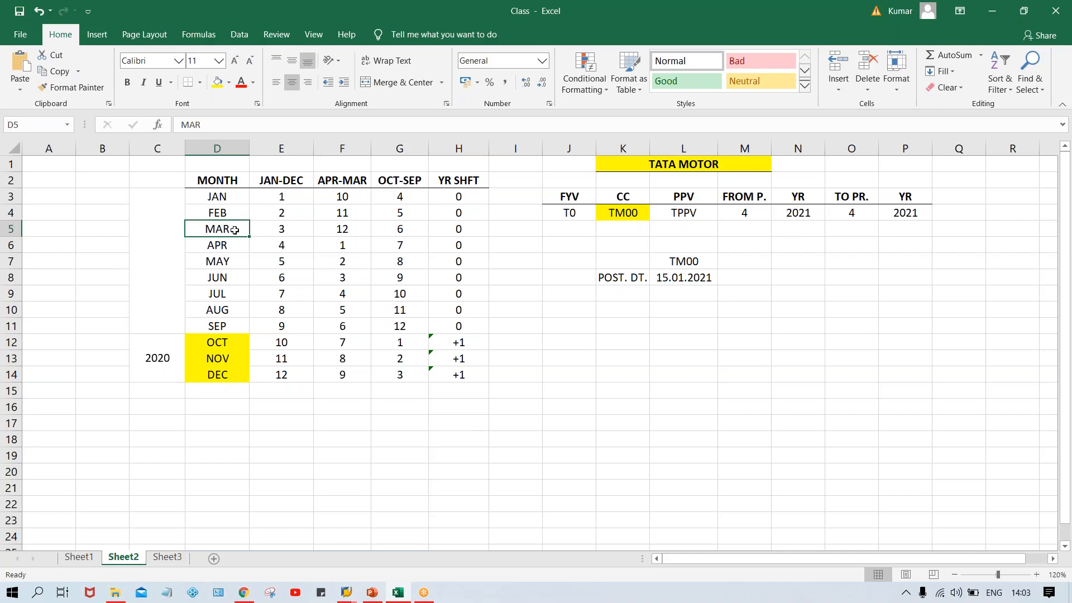
click(212, 340)
click(218, 357)
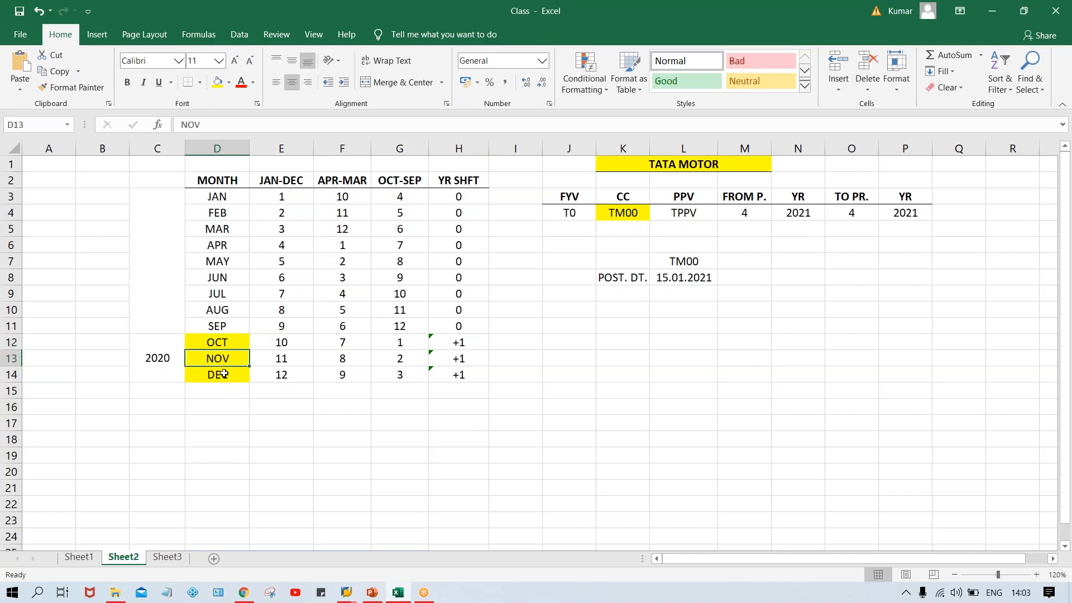
click(224, 374)
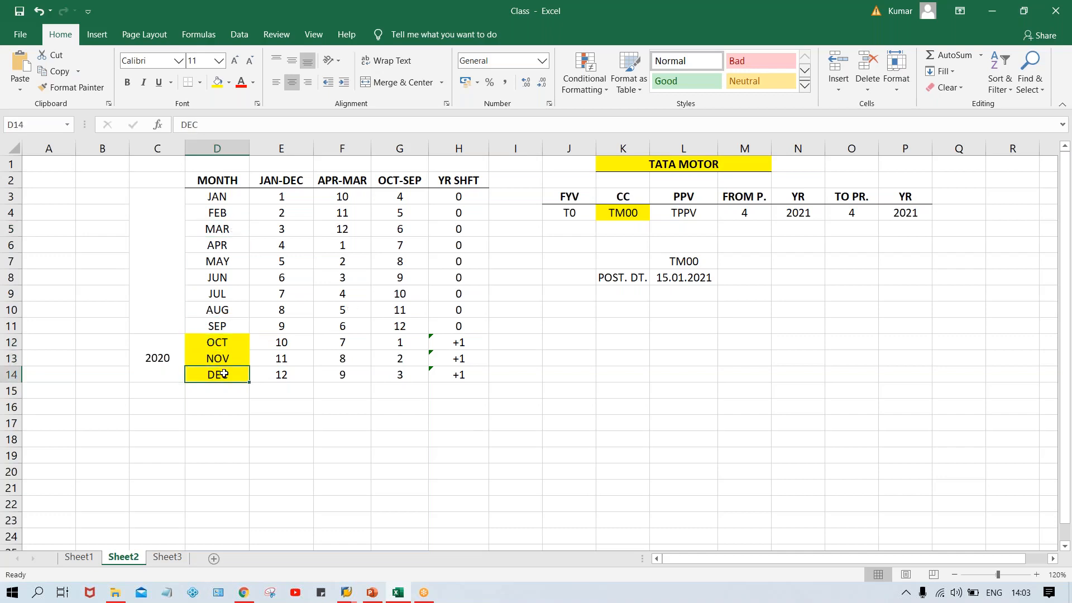
click(224, 342)
click(216, 201)
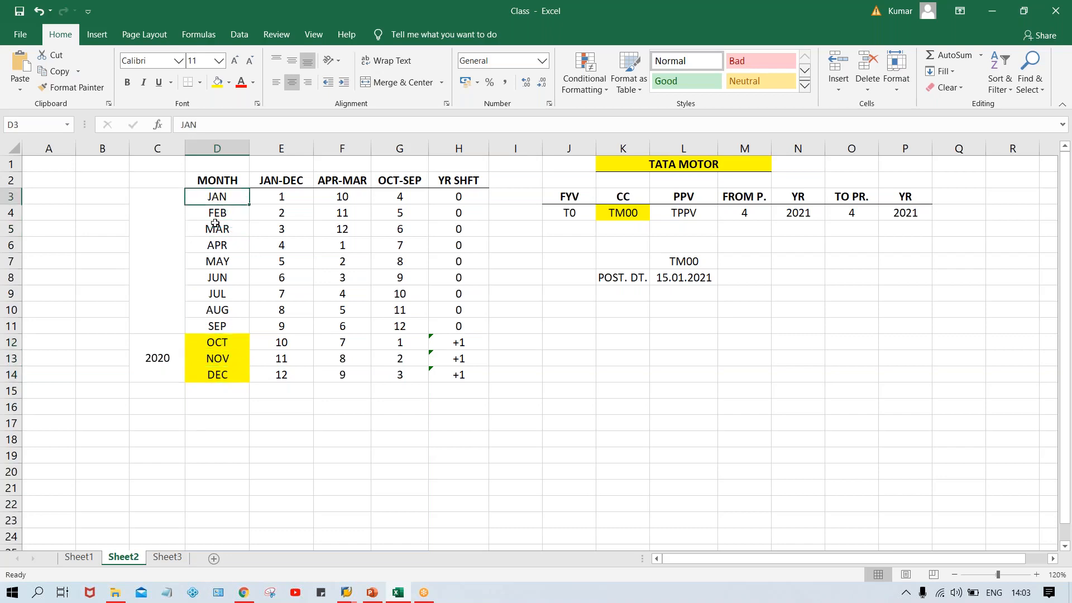
drag(215, 223, 233, 374)
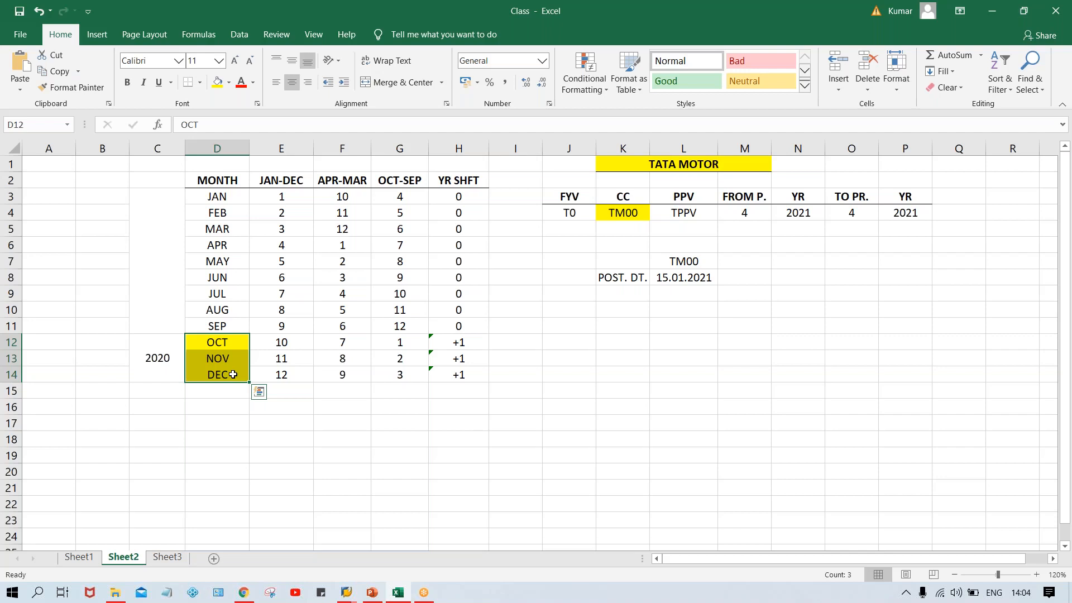
Switch from the workbook to the other open application window
click(569, 321)
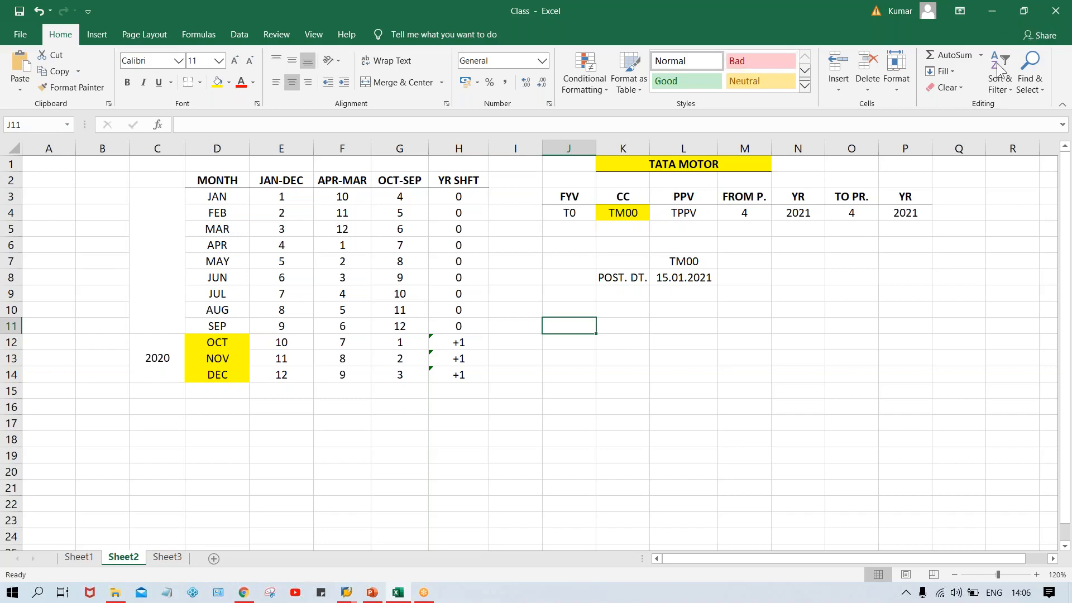
key(alt+Tab)
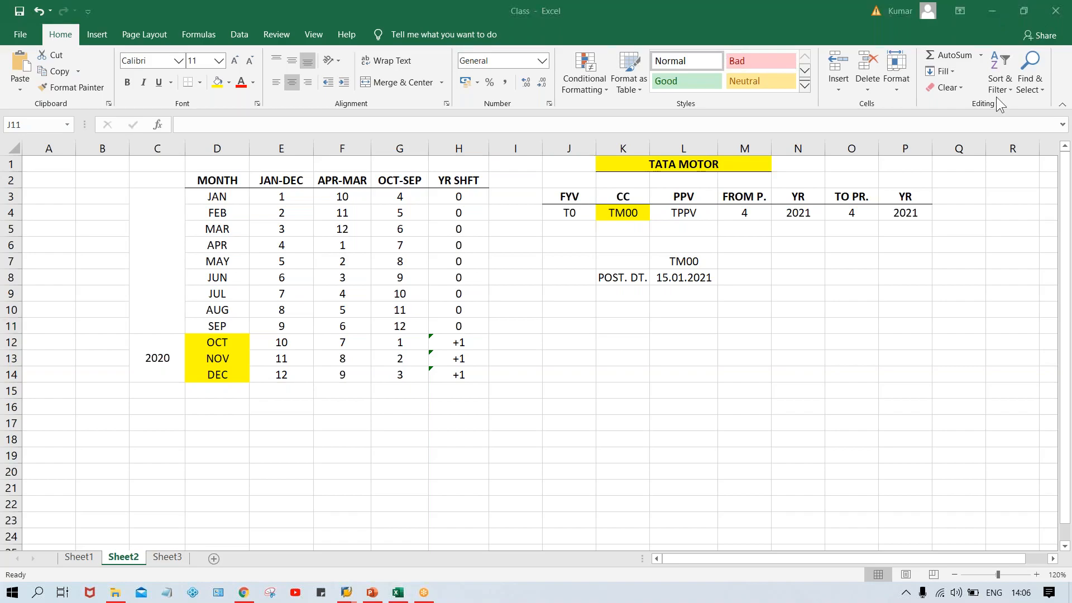